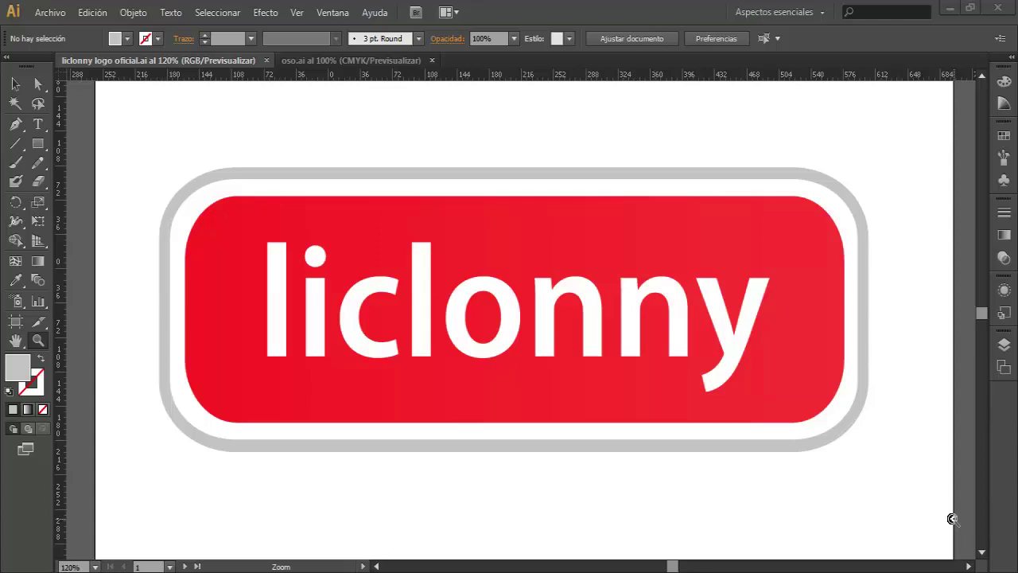
Step: Give the logo's grey outer border a thin black 1 pt stroke
key("v")
left_click(231, 172)
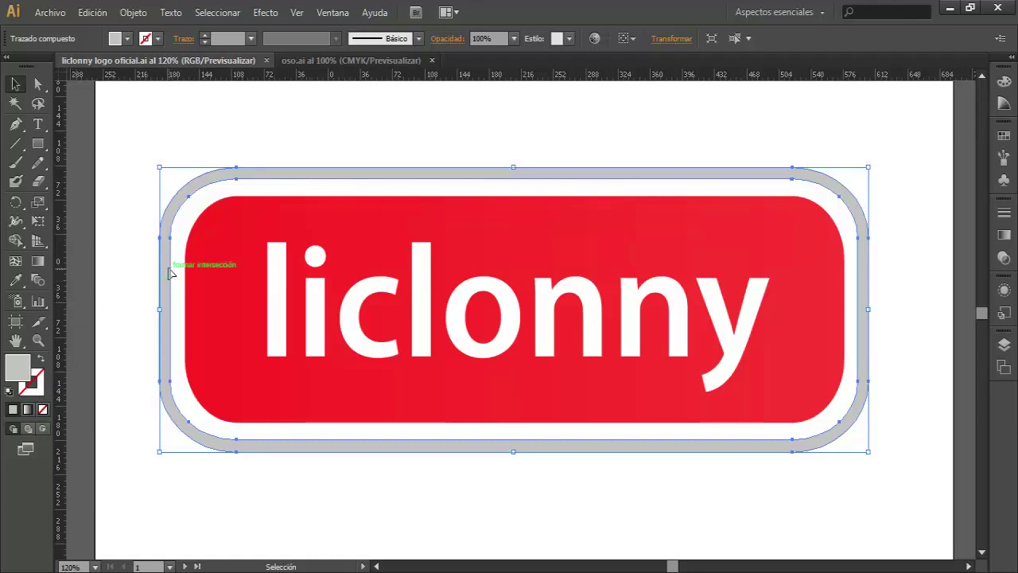
left_click(37, 381)
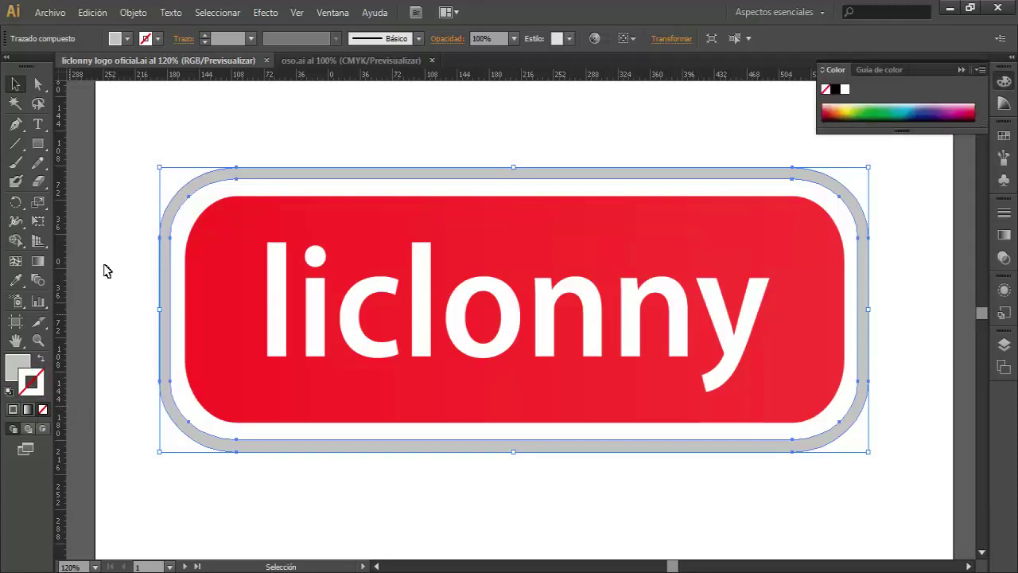
left_click(837, 89)
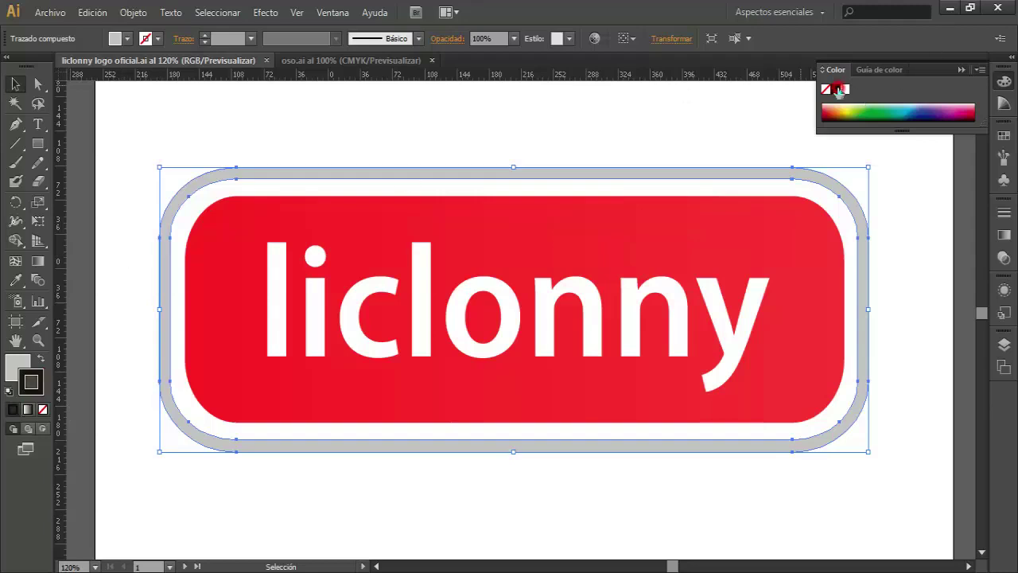
left_click(451, 129)
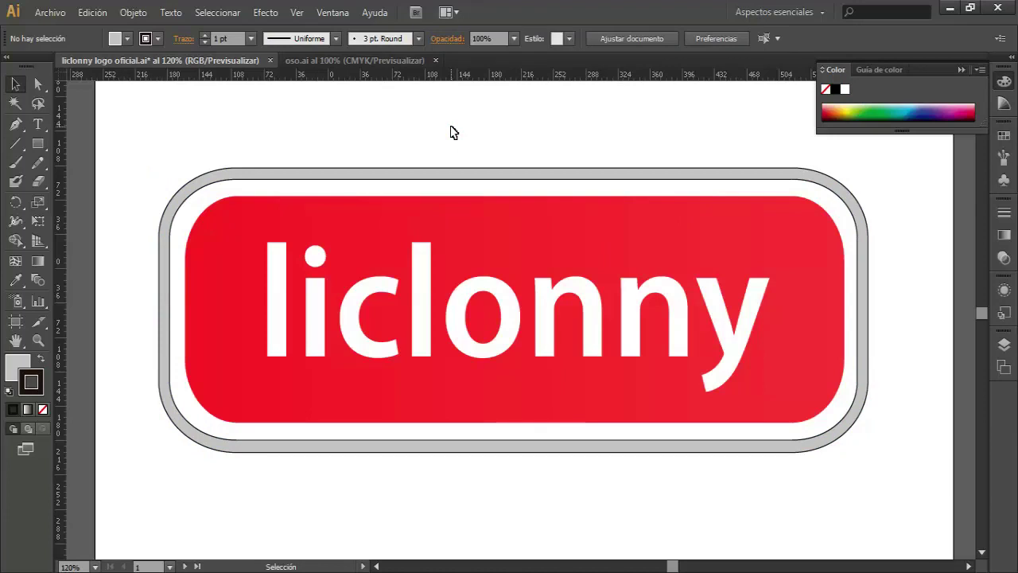
Step: Add black strokes to the red rounded rectangle and to the liclonny lettering group
left_click(403, 220)
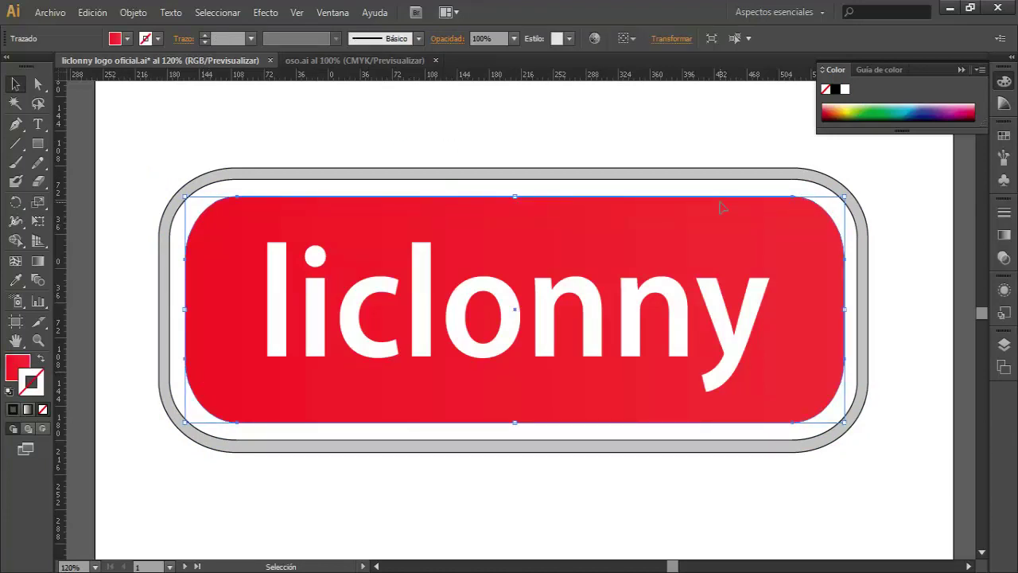
left_click(837, 90)
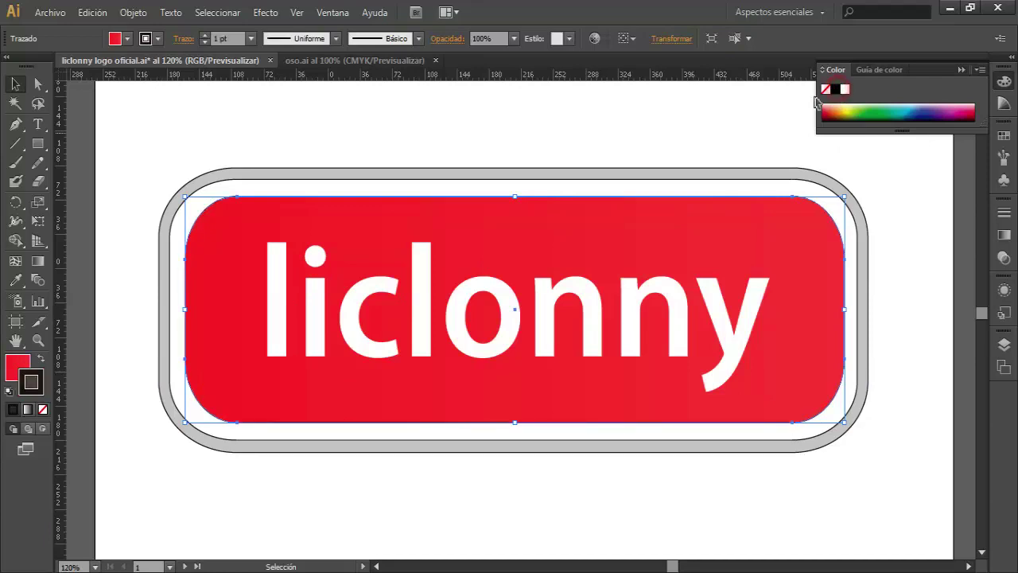
left_click(503, 121)
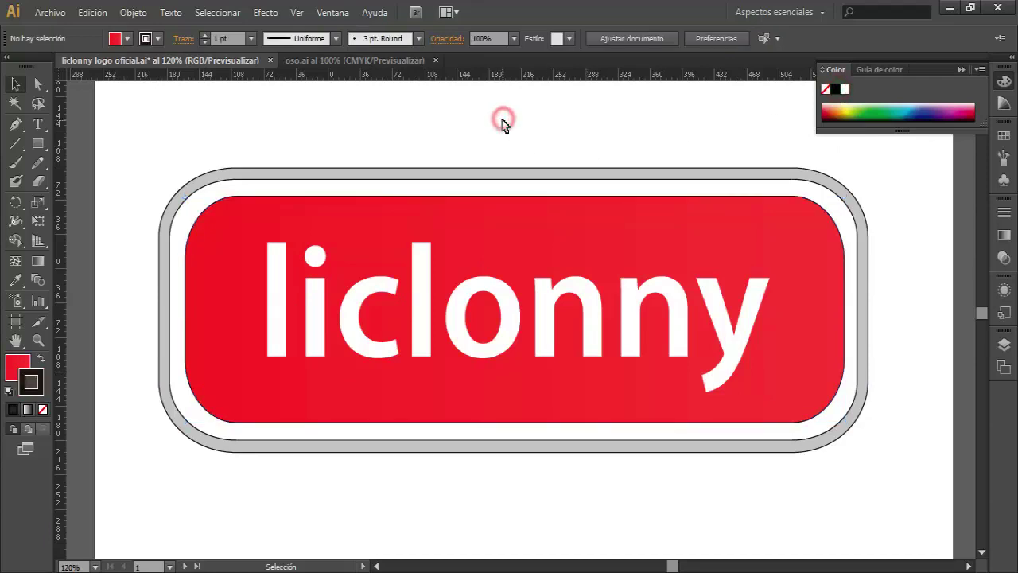
left_click(272, 328)
left_click(837, 89)
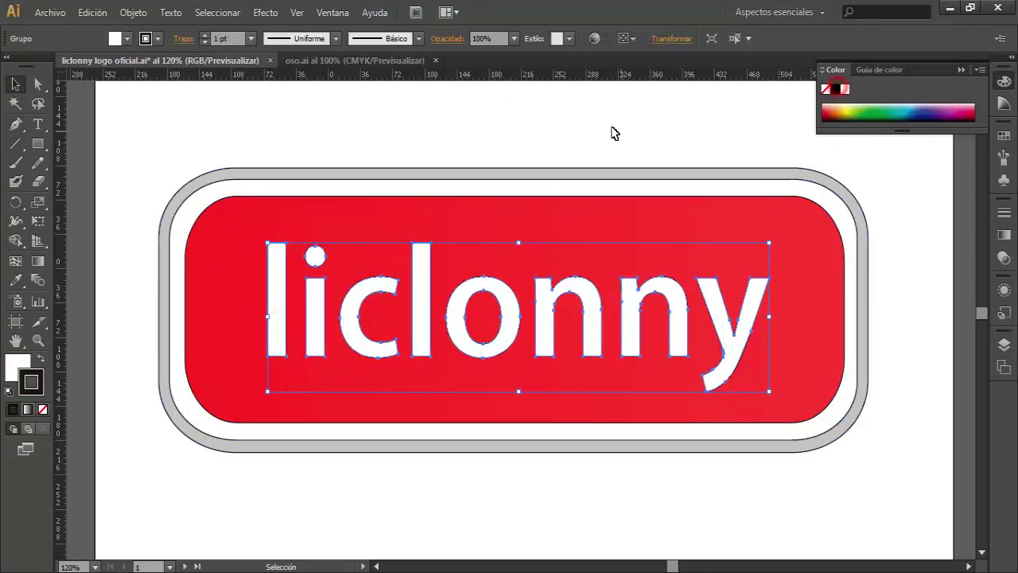
left_click(608, 125)
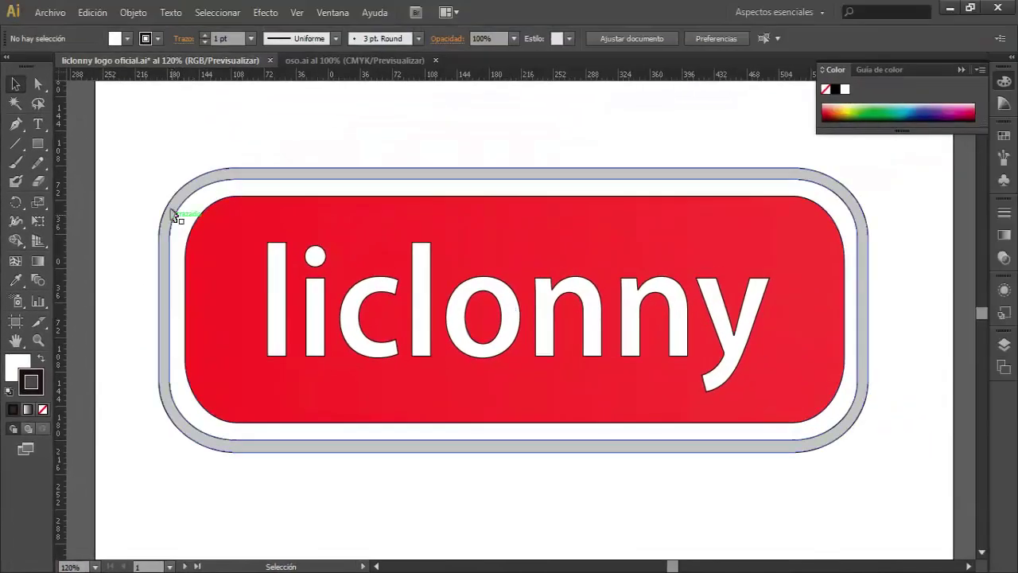
Step: Give the outer border a green stroke and a yellow-green fill from the CMYK spectrum
left_click(175, 204)
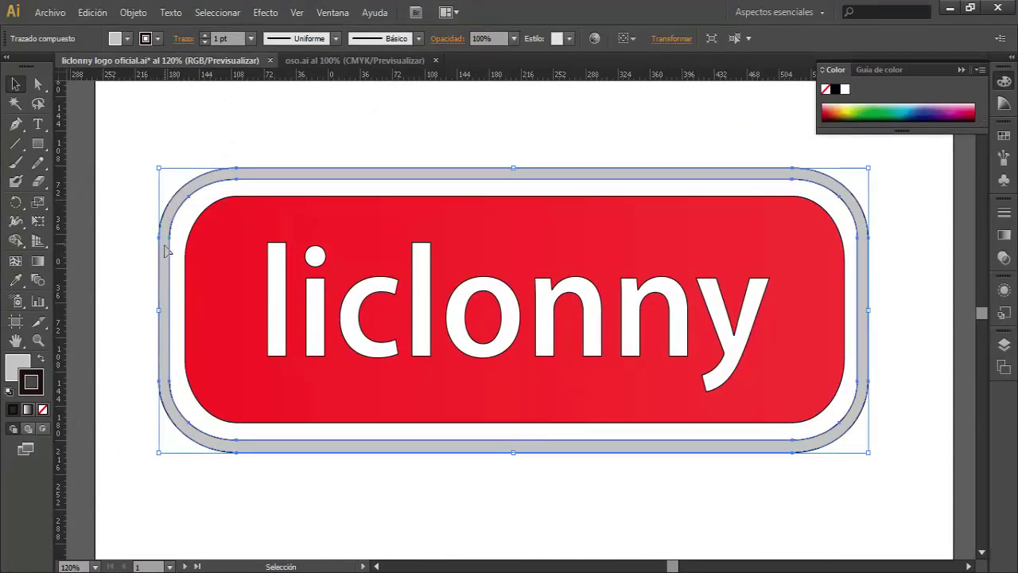
left_click(869, 111)
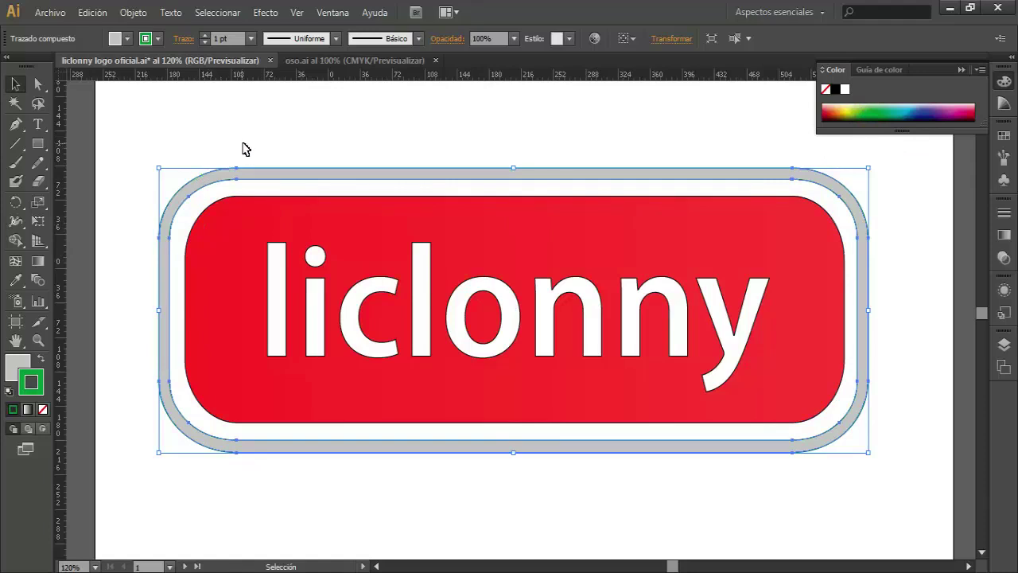
left_click(212, 148)
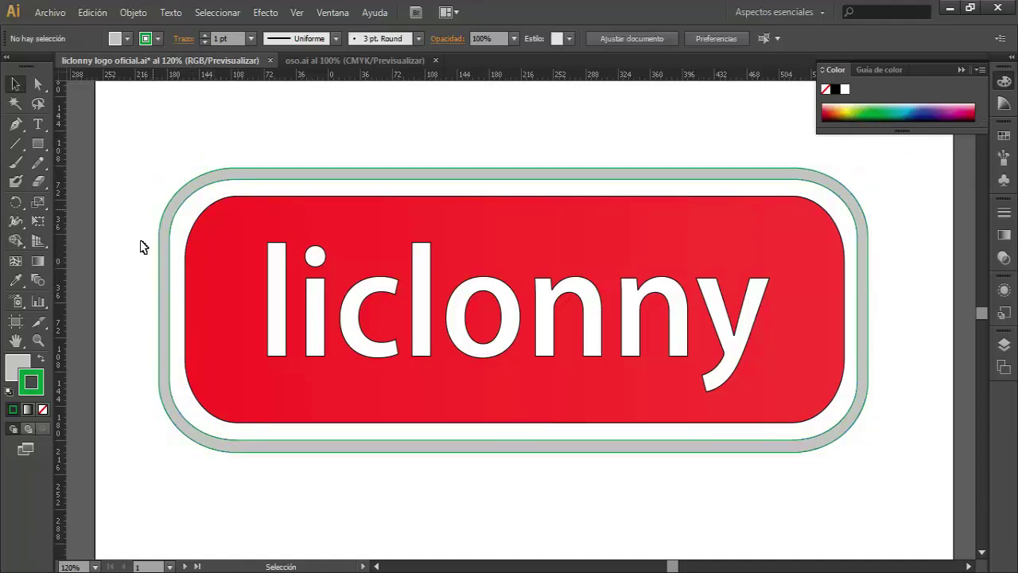
left_click(170, 230)
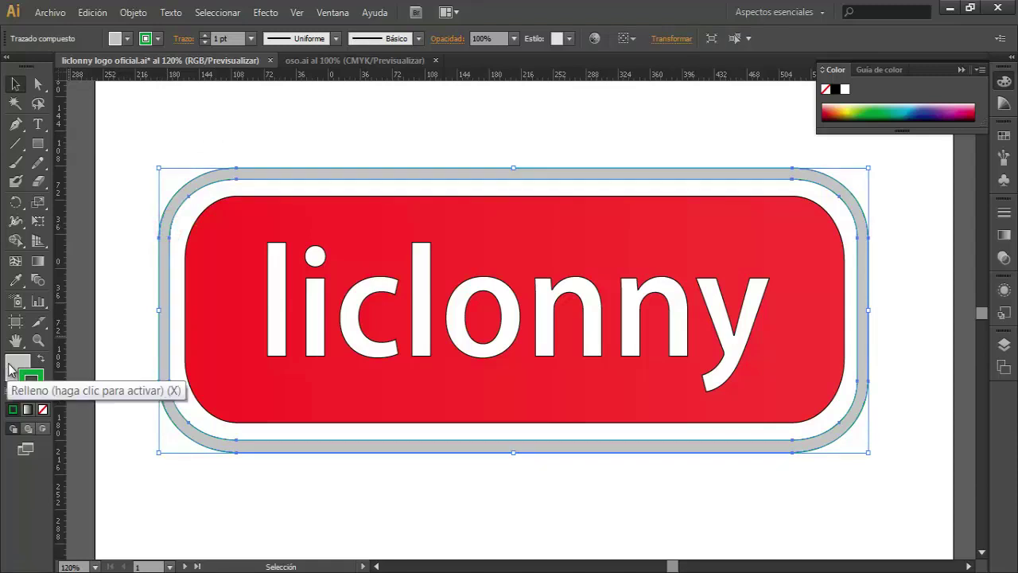
left_click(12, 368)
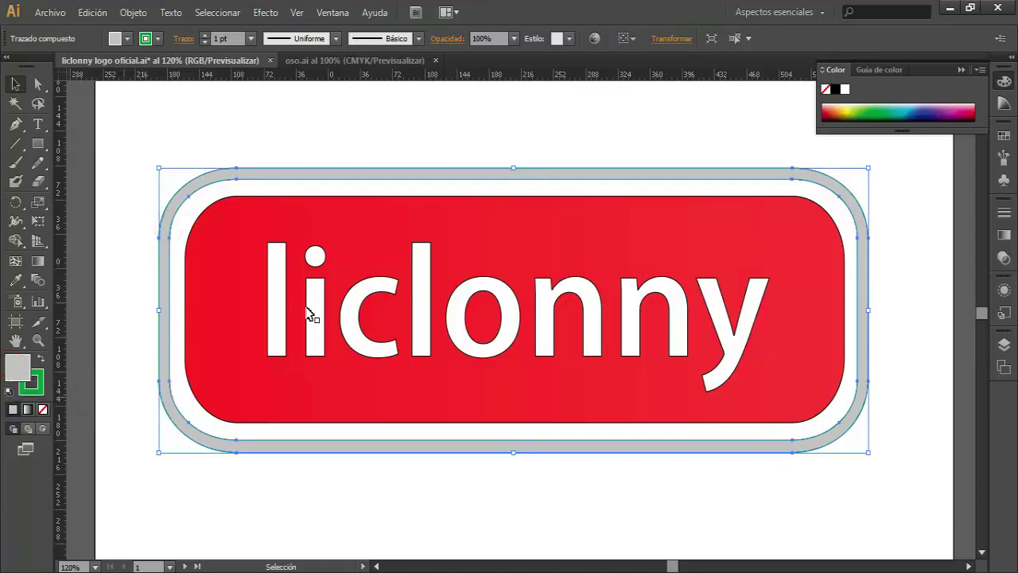
left_click(848, 109)
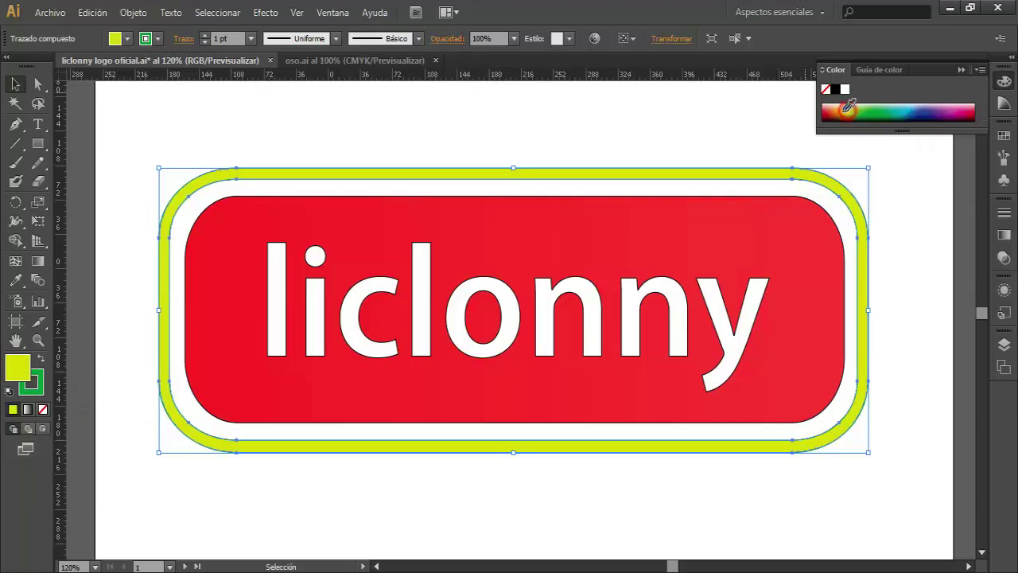
left_click(353, 124)
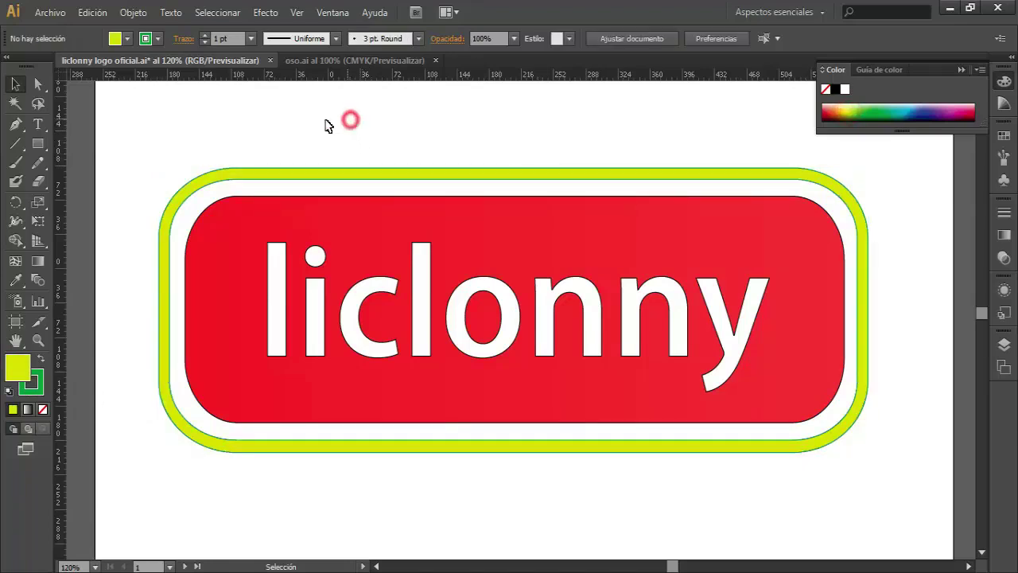
Step: Swap the border's fill and stroke so the band is green with a yellow outline
left_click(170, 211)
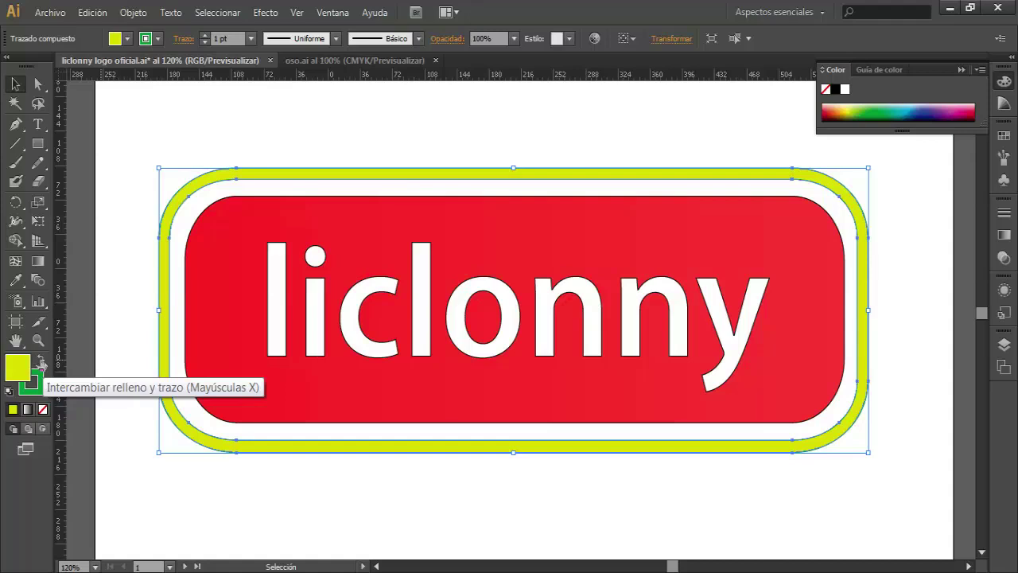
left_click(42, 364)
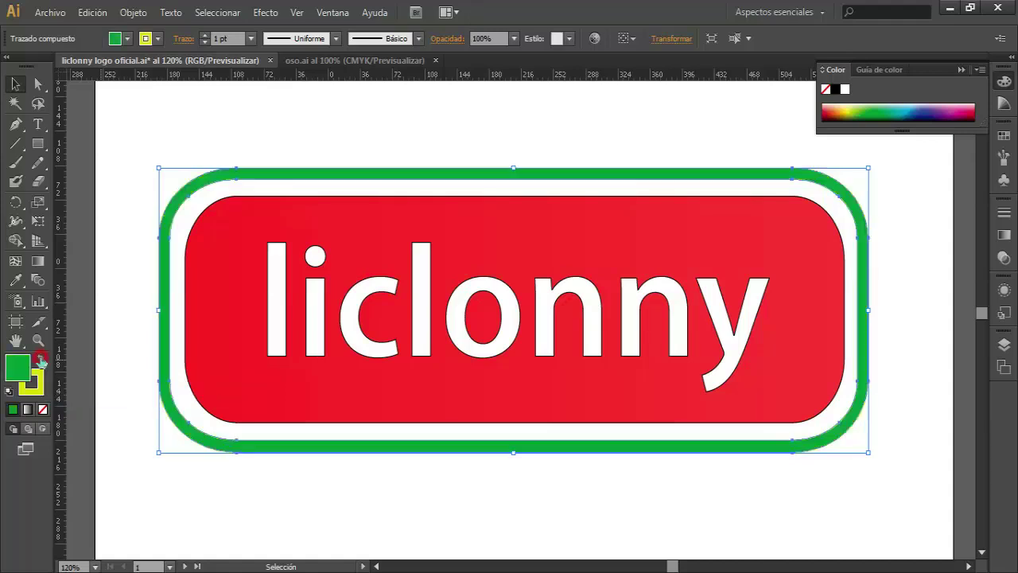
left_click(42, 364)
left_click(41, 364)
left_click(41, 364)
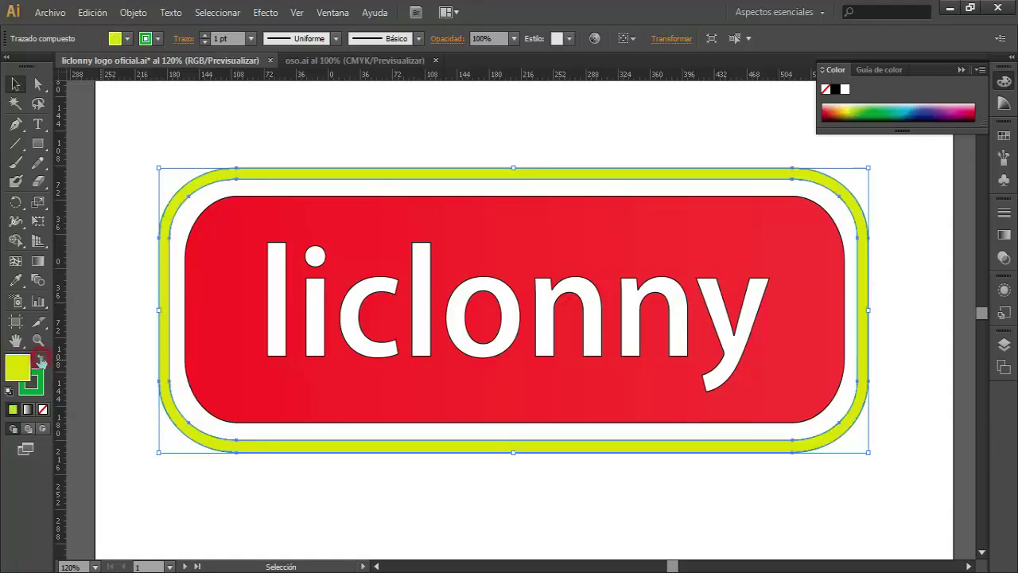
left_click(41, 364)
left_click(41, 363)
left_click(42, 363)
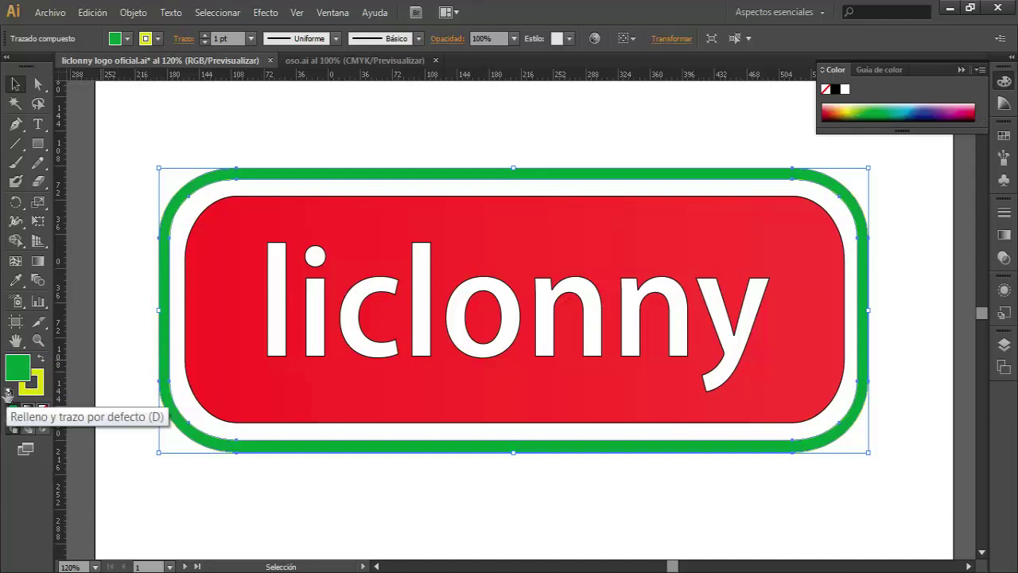
Step: Reset the border to default colours, then make it a solid black fill with no stroke
left_click(9, 395)
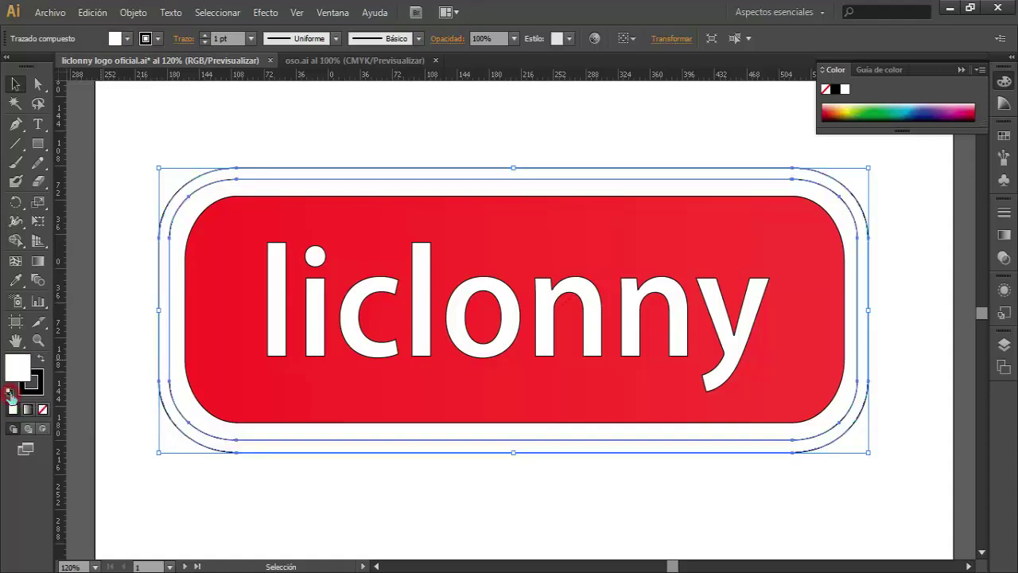
left_click(117, 324)
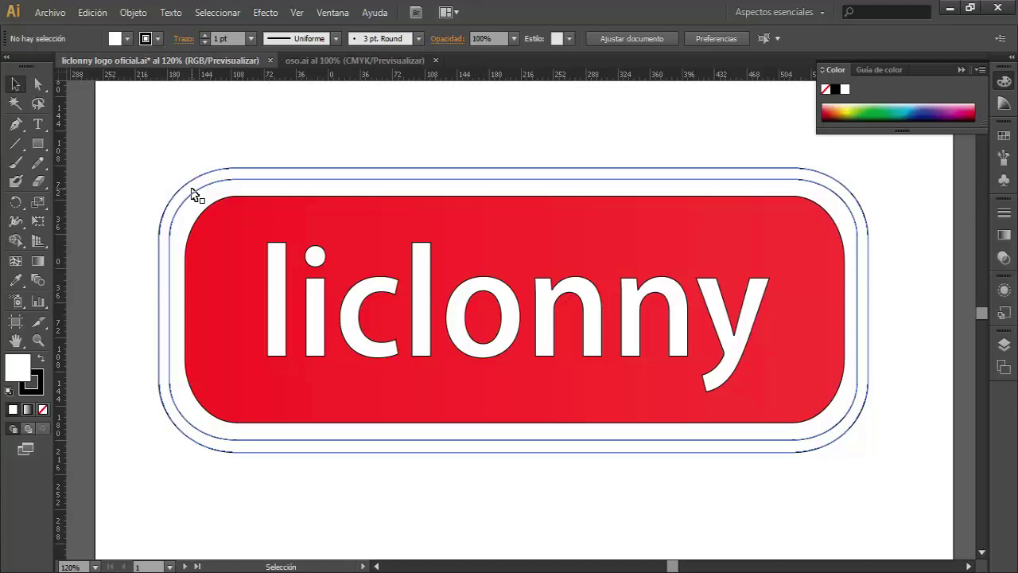
left_click(194, 194)
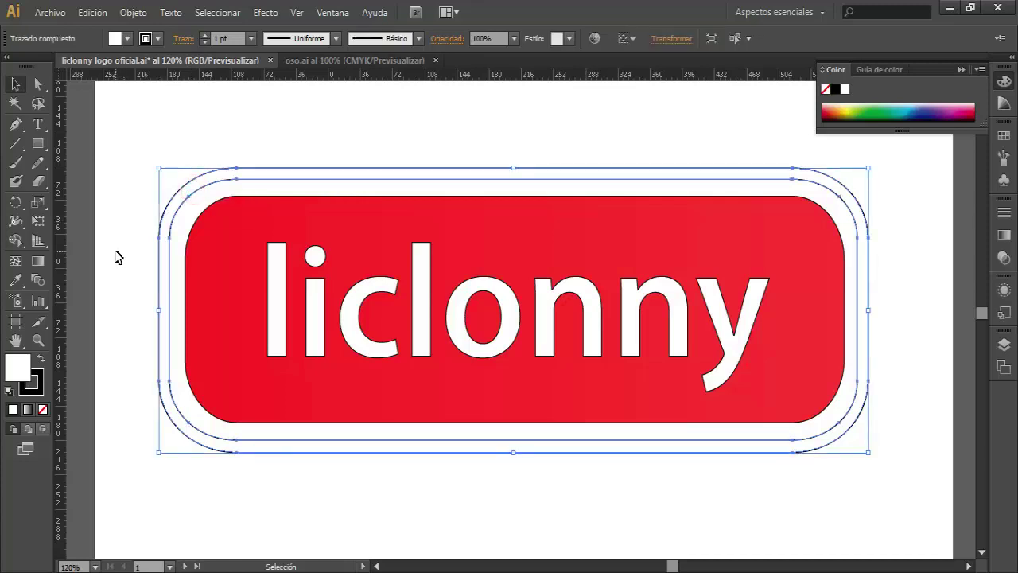
left_click(28, 410)
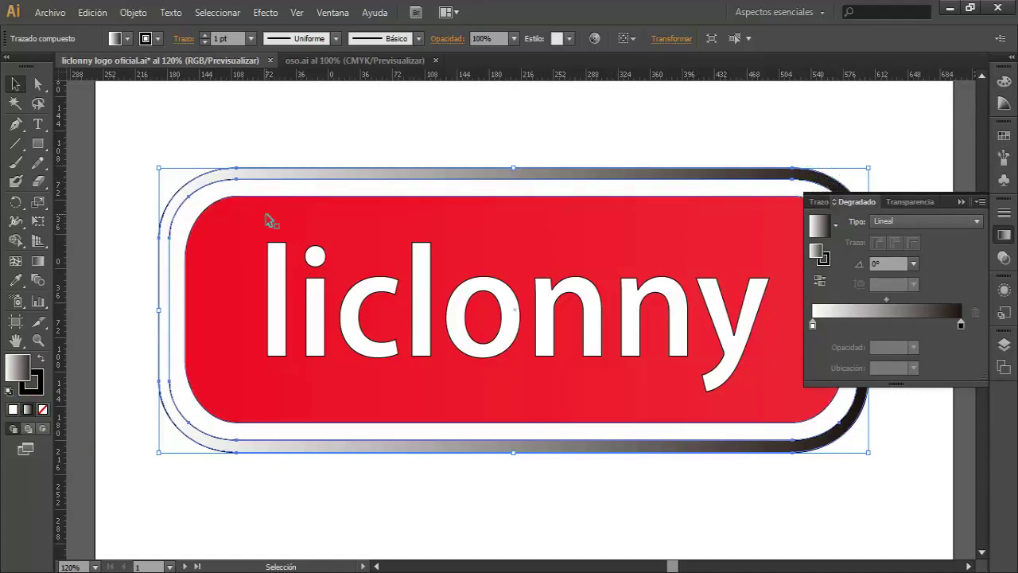
left_click(43, 410)
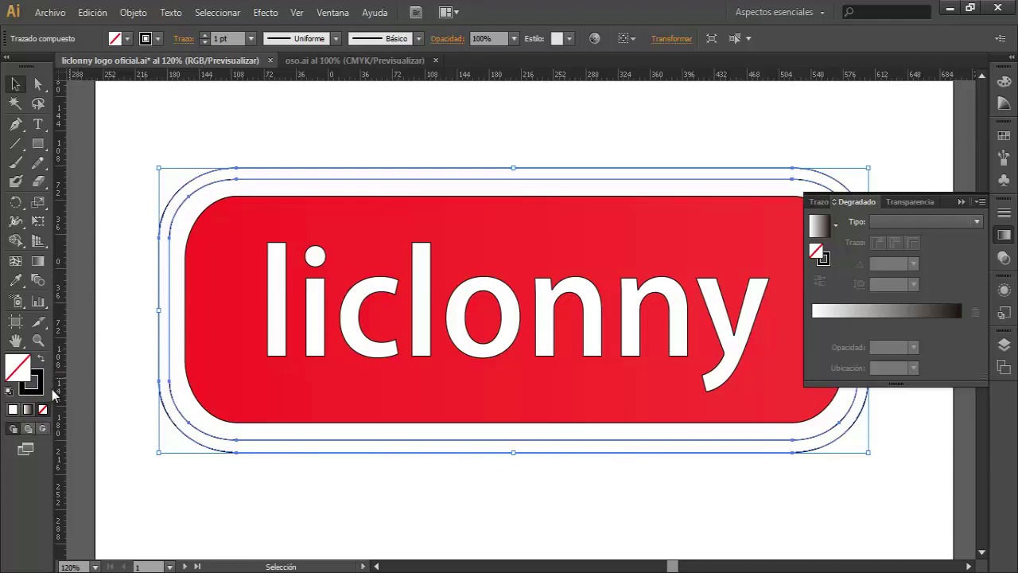
left_click(41, 360)
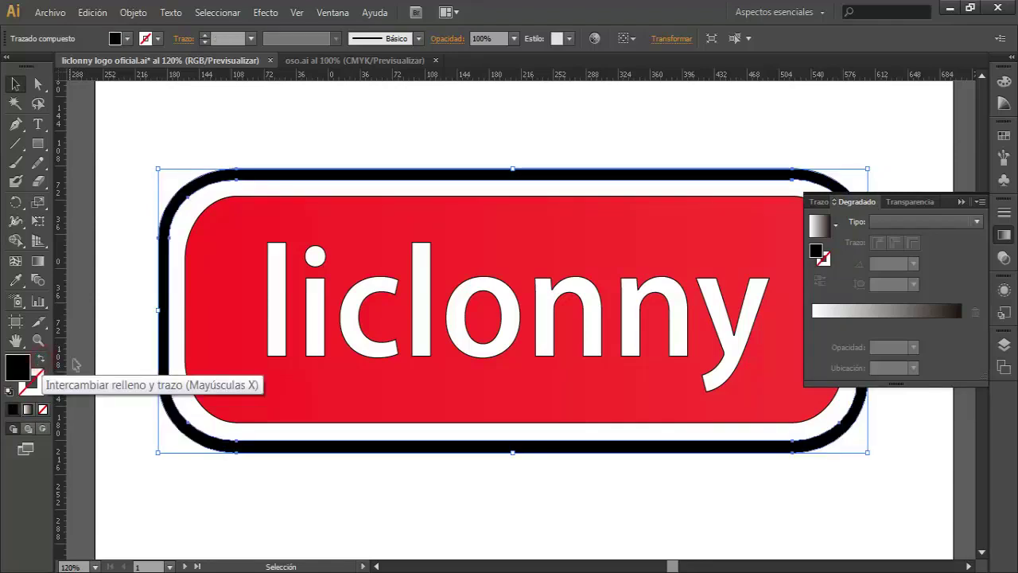
left_click(116, 321)
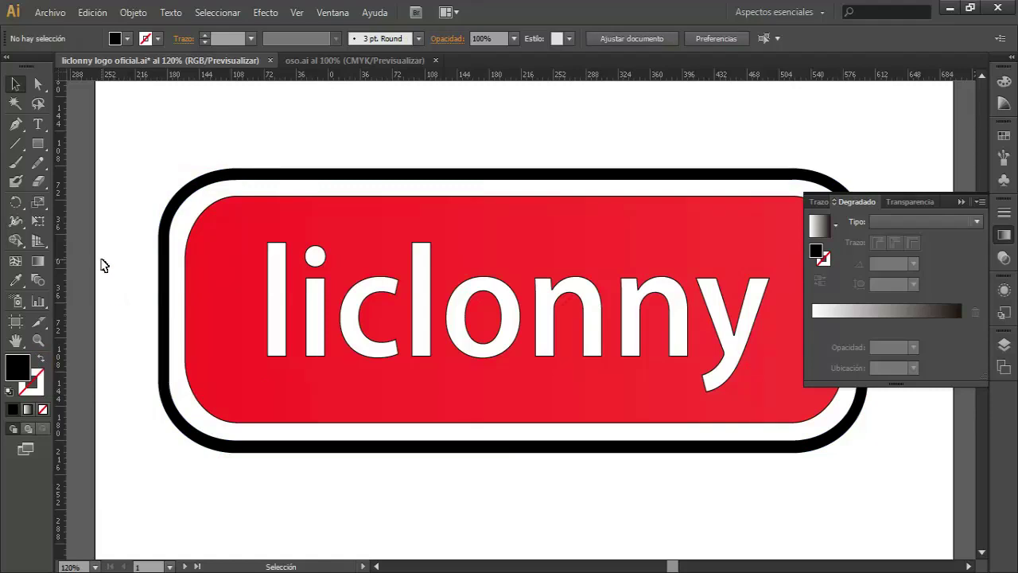
Step: Preview oso.ai, then return to liclonny logo oficial.ai and marquee-select the whole logo
left_click(346, 64)
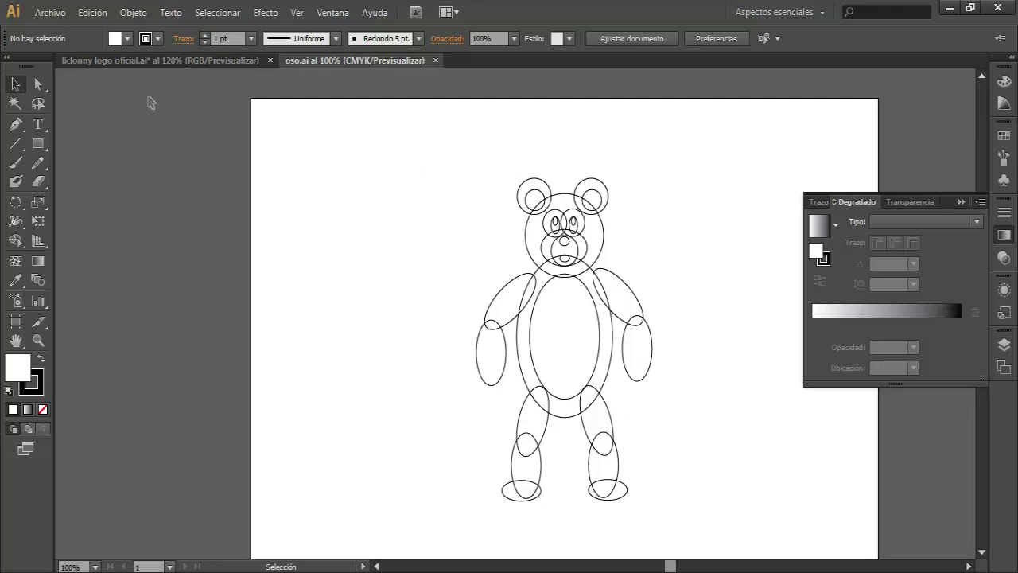
left_click(155, 61)
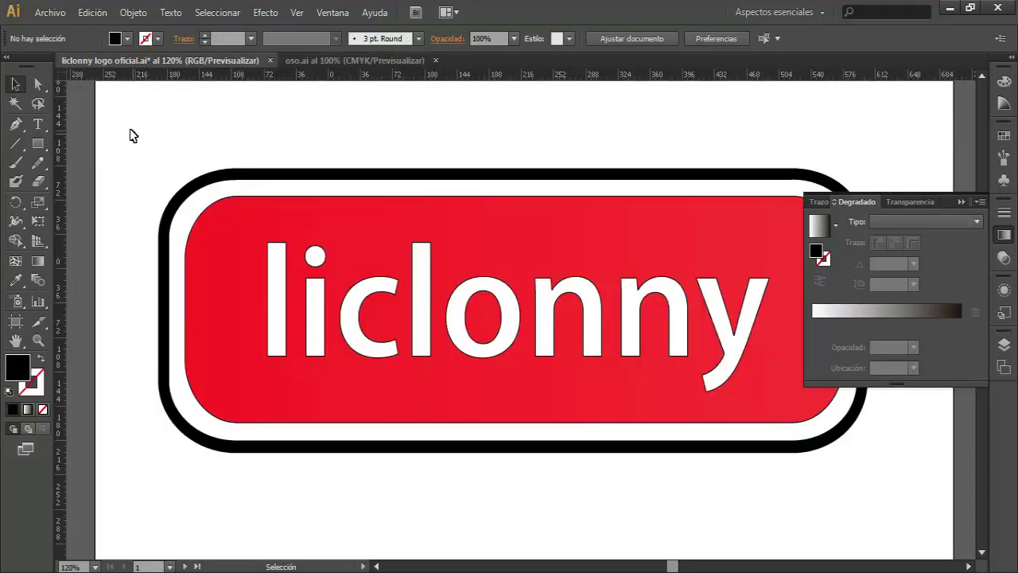
left_click_drag(119, 121, 848, 535)
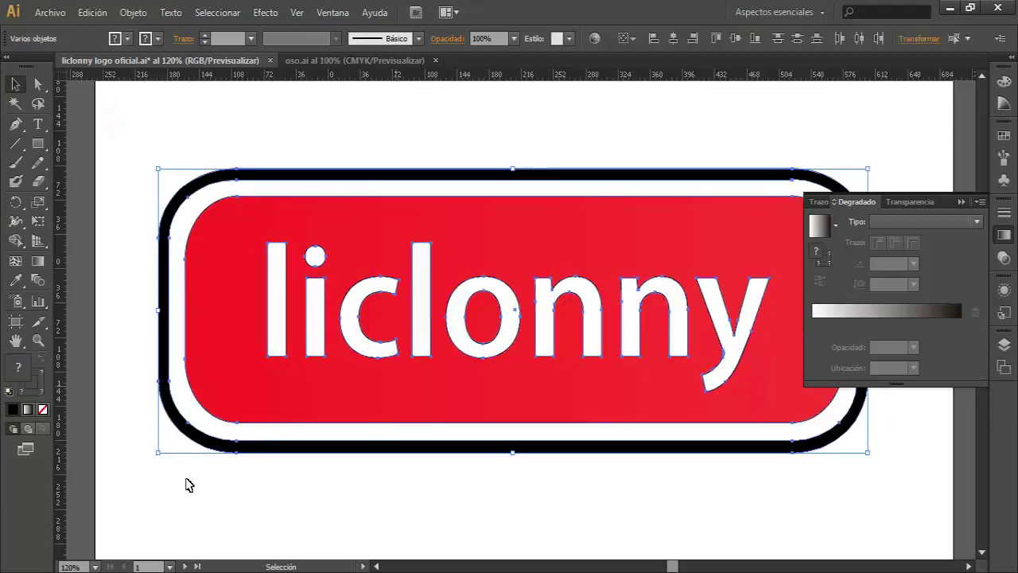
Step: Put the logo in outline view (Ver > Contornear) and bring oso.ai to the front
left_click(235, 148)
left_click(295, 12)
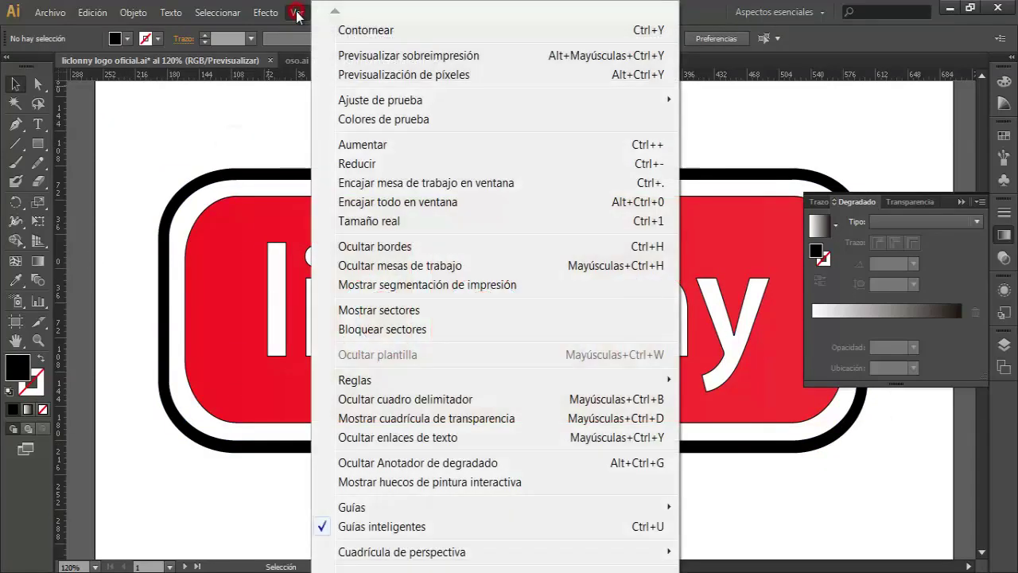
left_click(337, 12)
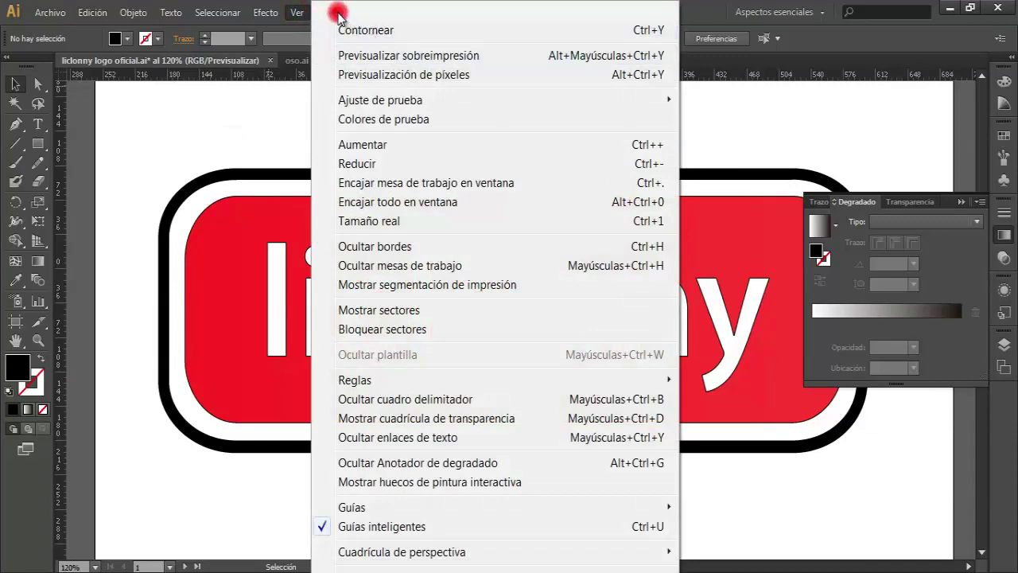
left_click(358, 29)
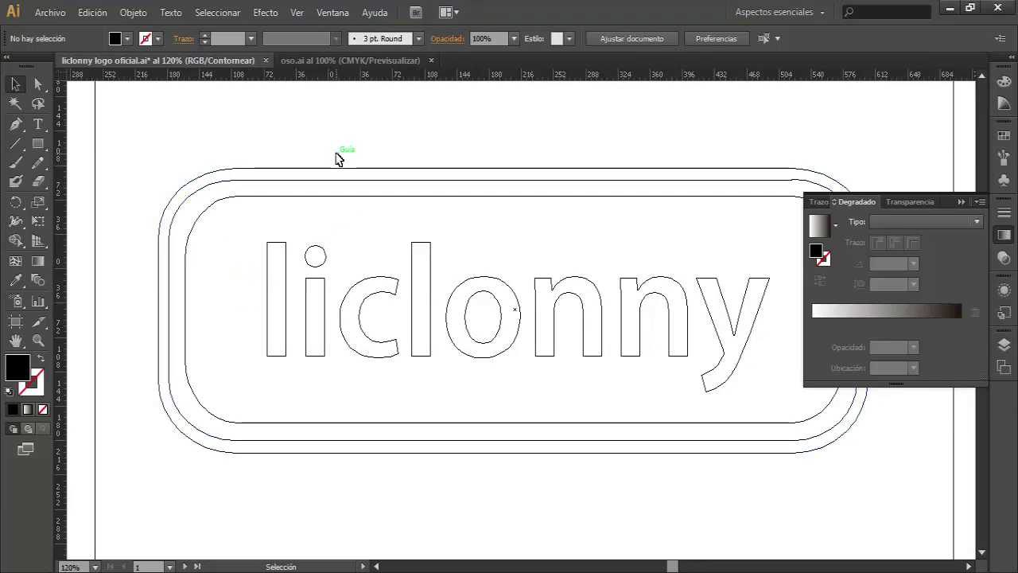
left_click(343, 61)
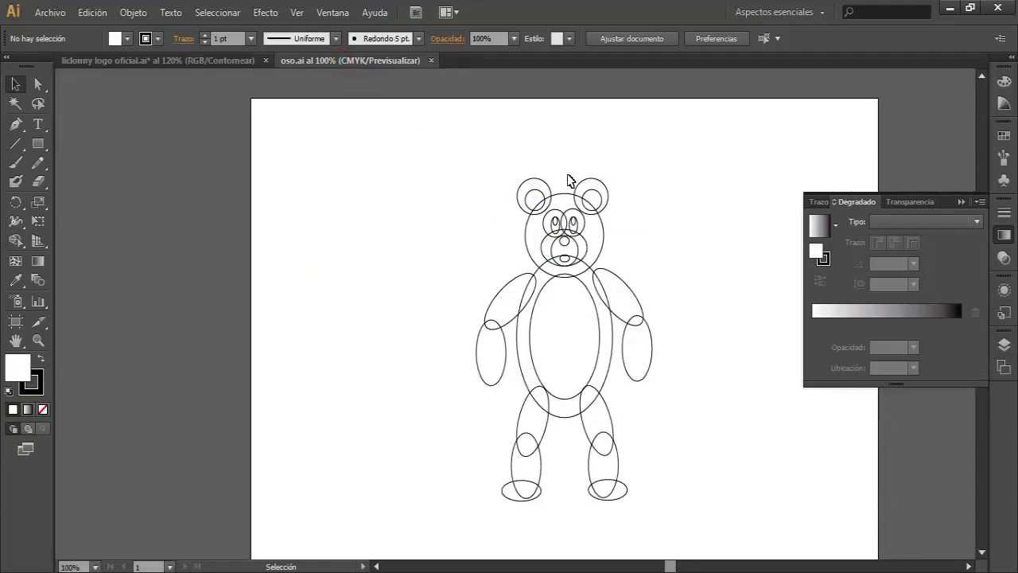
Step: Inspect the bear's ear circles, then collapse the Degradado/Trazo/Transparencia panel into the dock
left_click(600, 184)
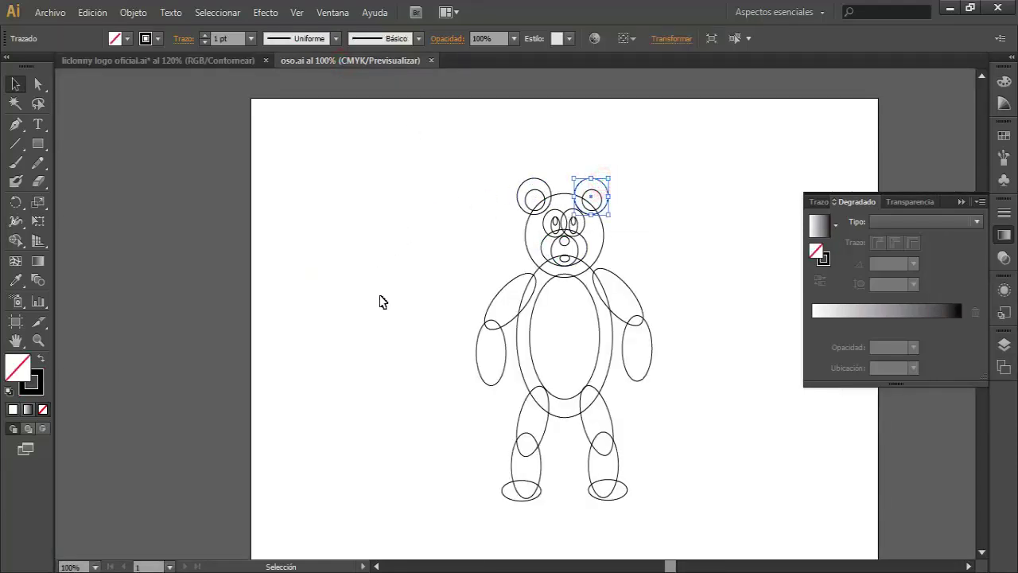
left_click_drag(539, 201, 535, 199)
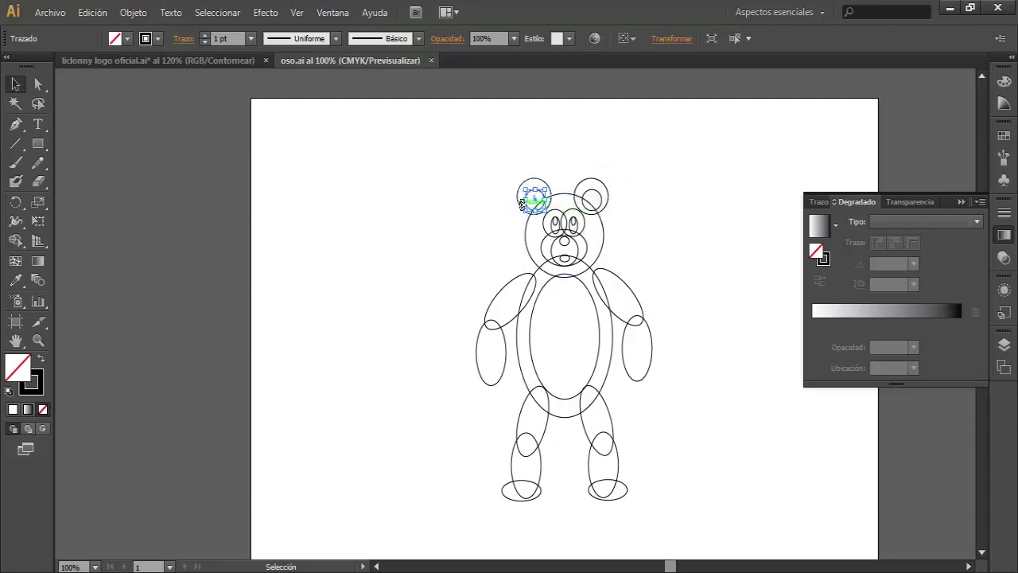
left_click(518, 204)
left_click(479, 275)
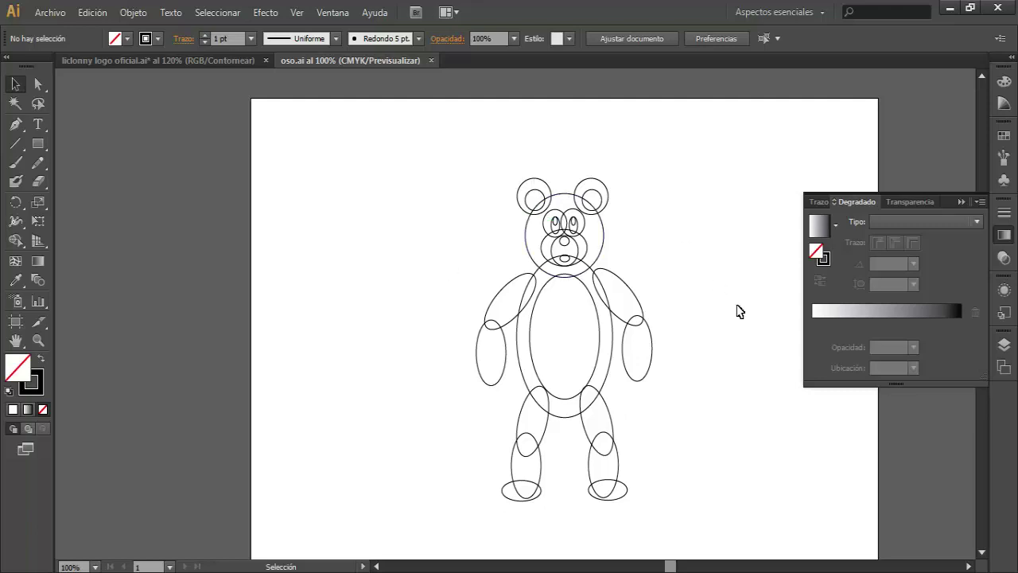
left_click(961, 201)
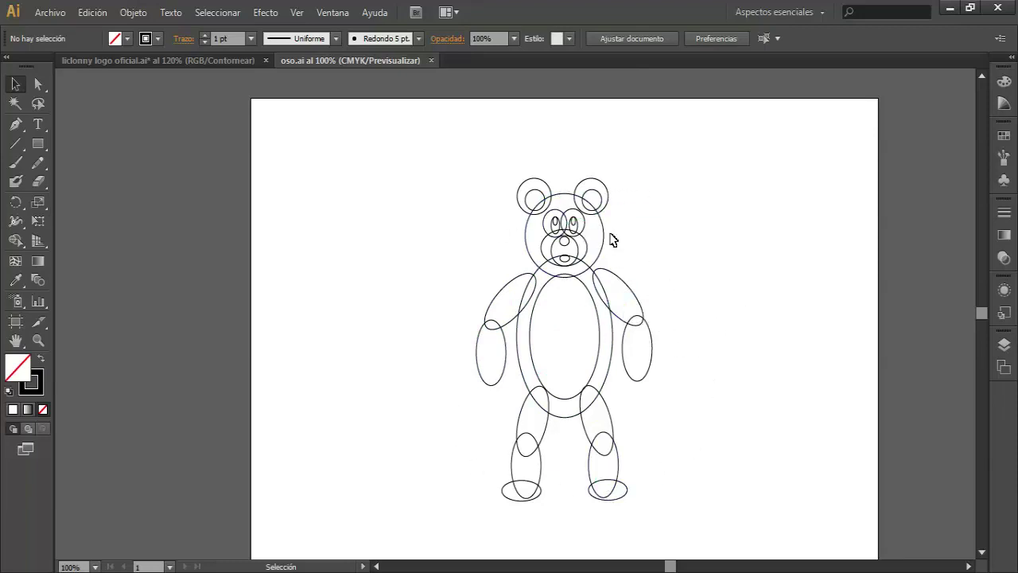
Step: Zoom the bear's head to 300% and select the left ear's outer circle
left_click(29, 342)
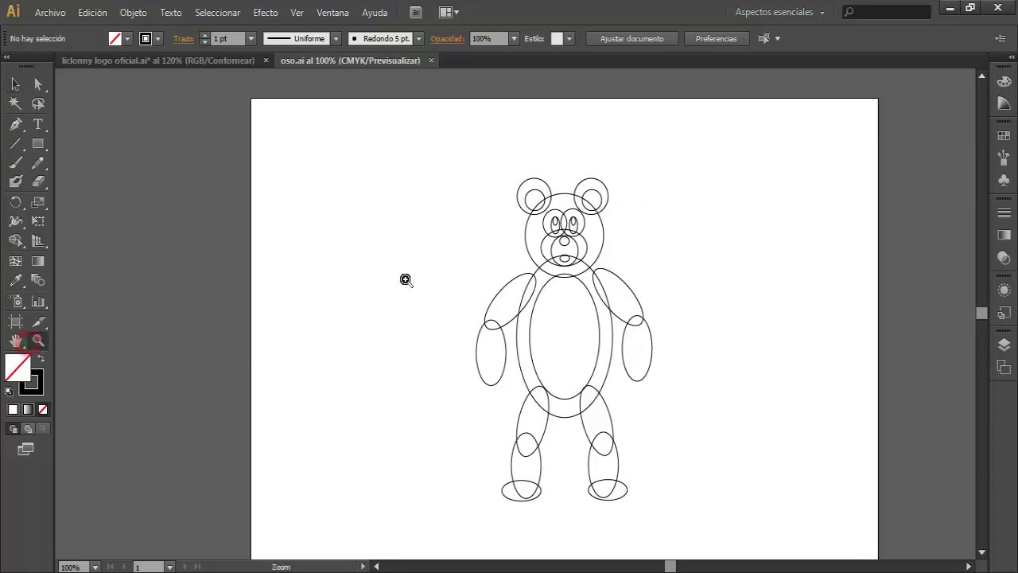
left_click(586, 225)
left_click(486, 326)
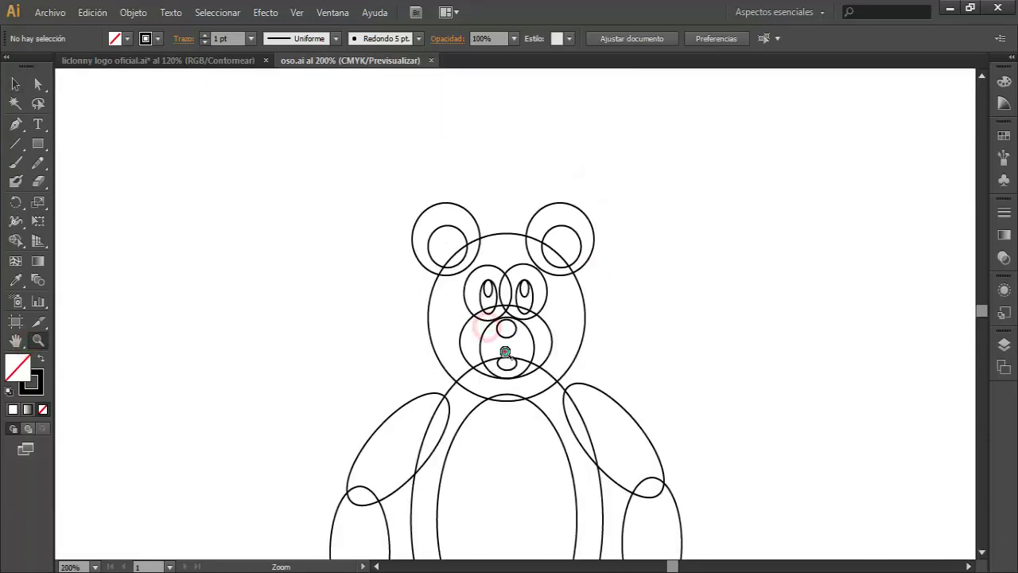
left_click(506, 352)
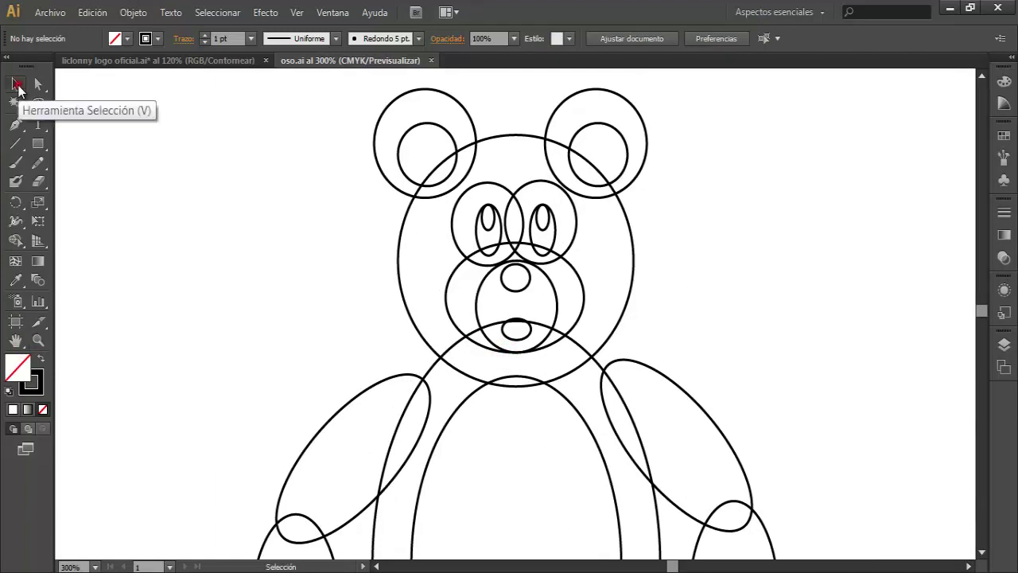
left_click(17, 84)
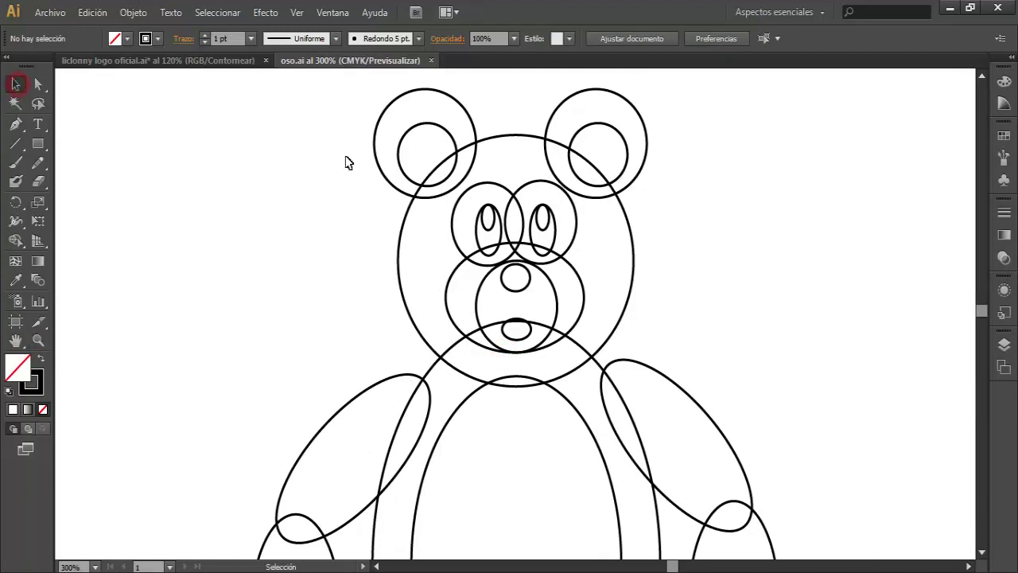
left_click(382, 111)
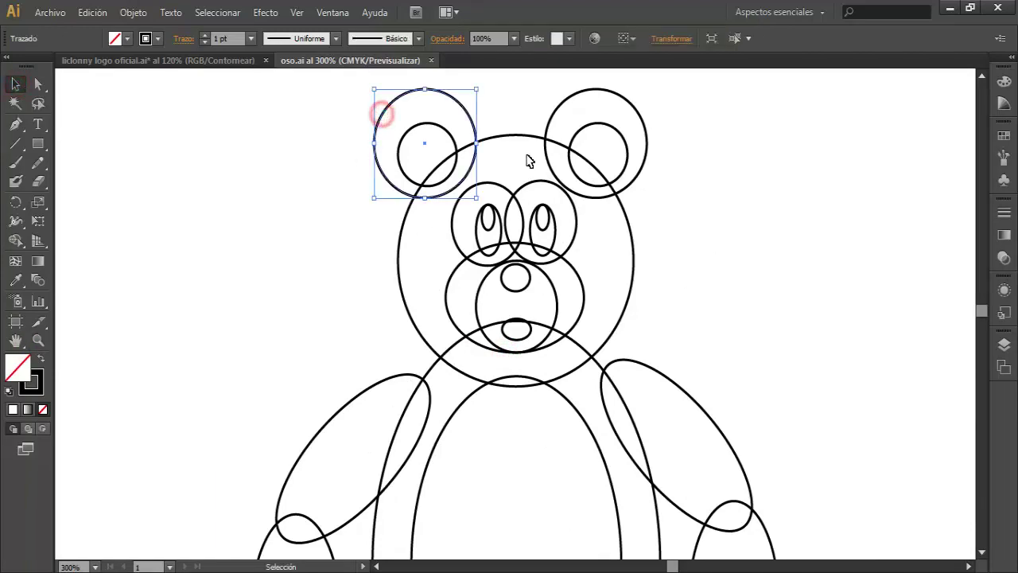
Step: Fill the outer ear circle with the C=50 M=70 Y=80 K=70 Muestras swatch, stroke Ninguno
left_click(1004, 81)
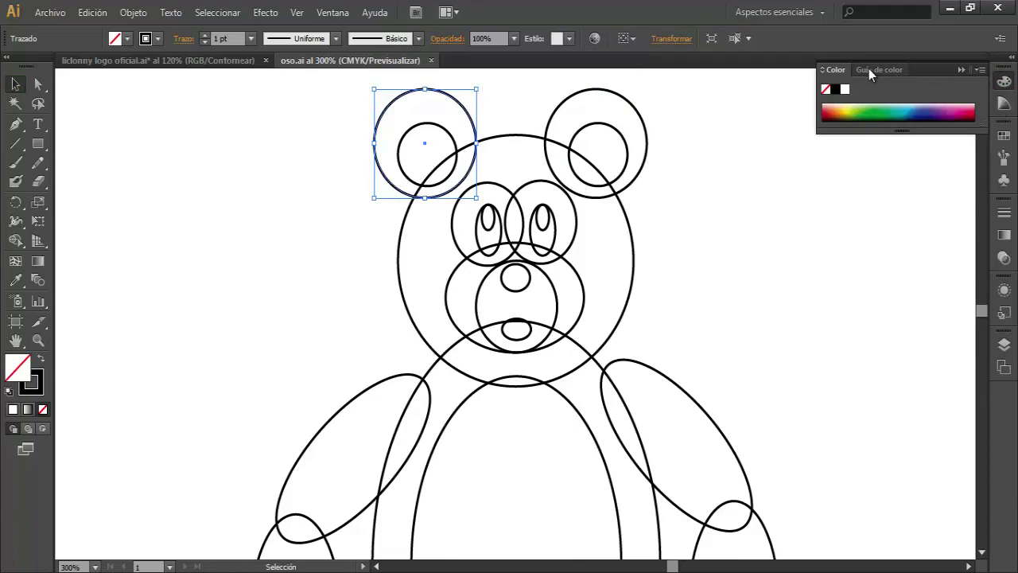
left_click(1004, 104)
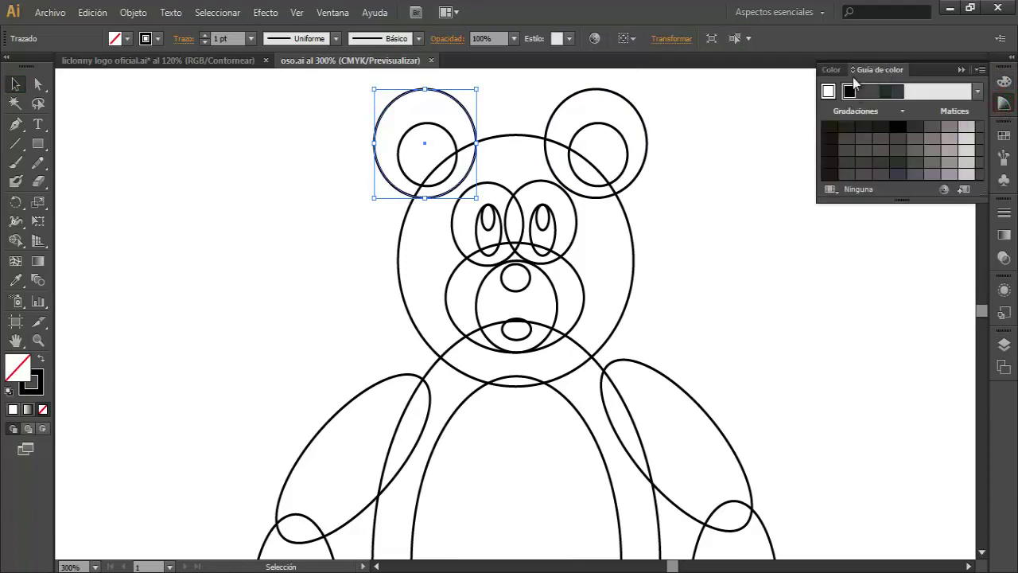
left_click(831, 70)
left_click(1004, 136)
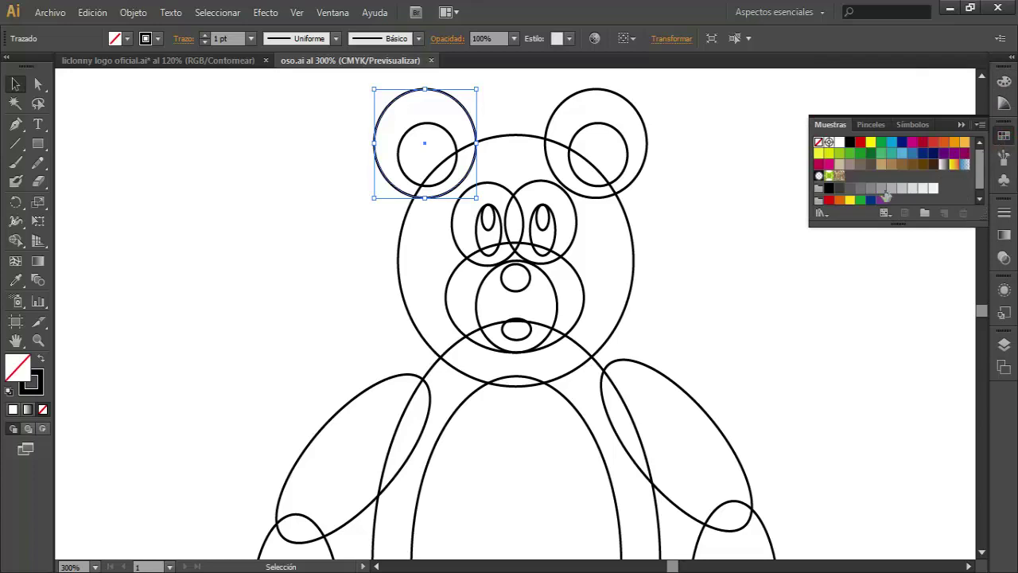
left_click(933, 165)
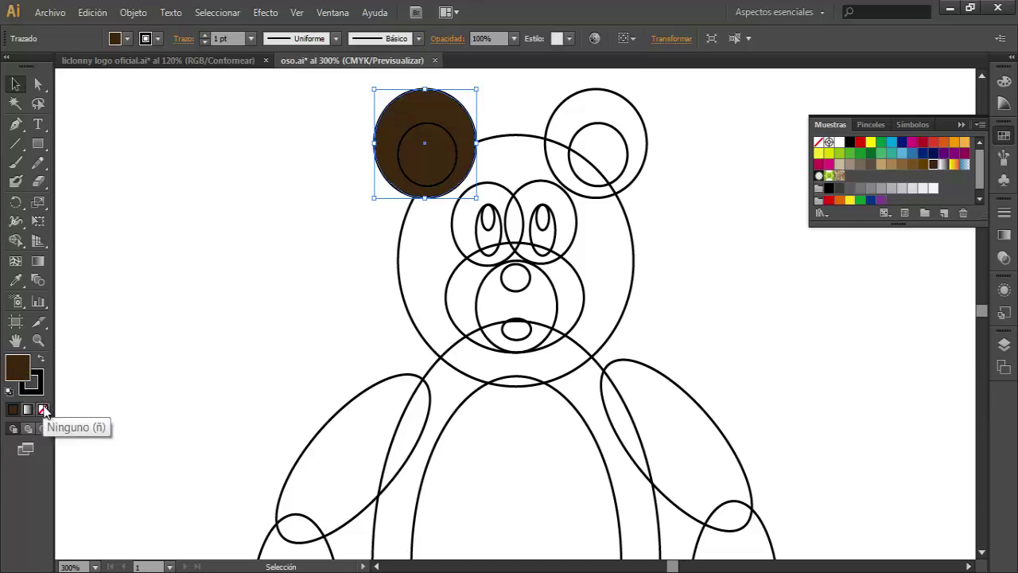
left_click(35, 386)
left_click(44, 410)
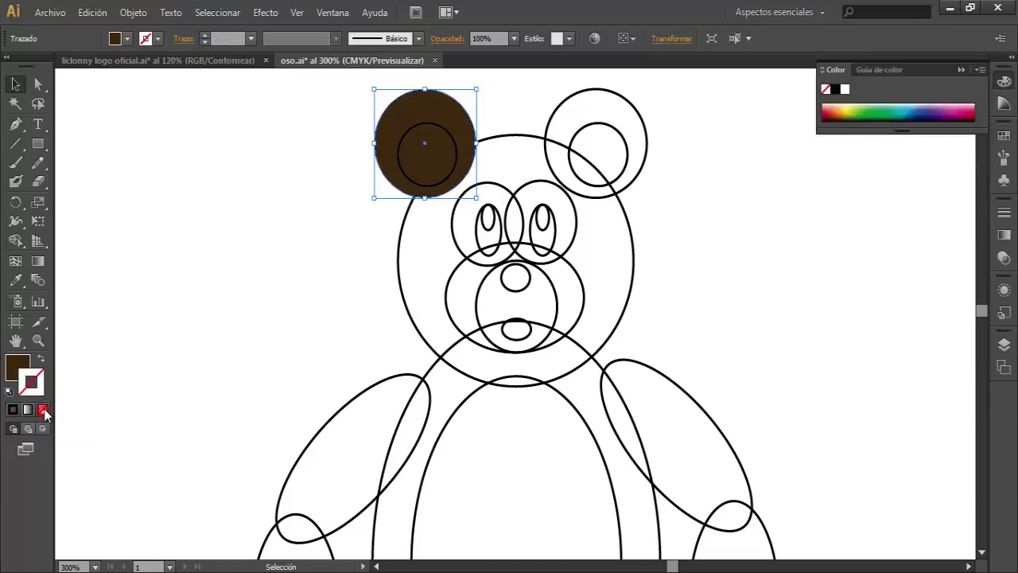
left_click(209, 271)
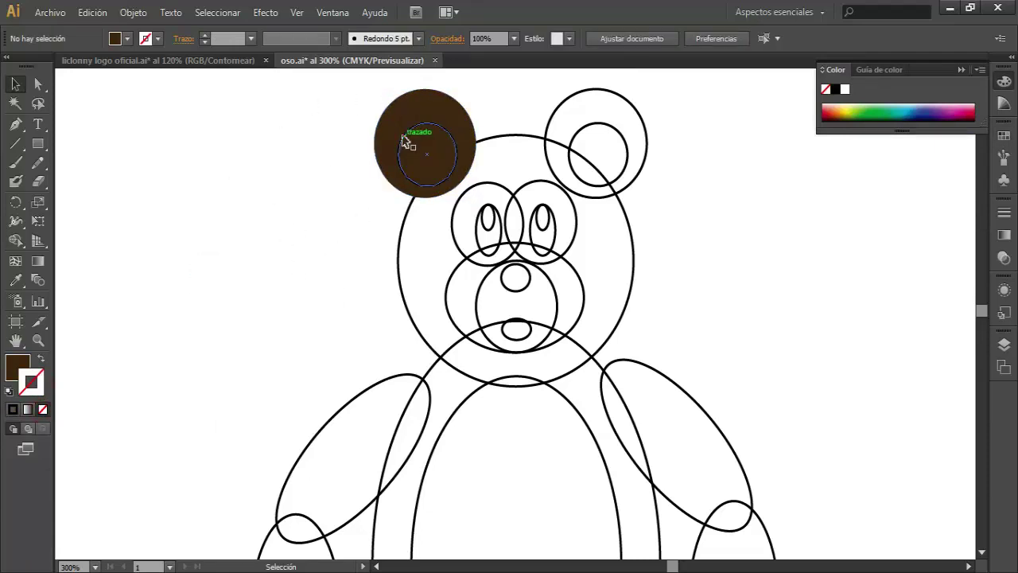
Step: Give the left ear's inner circle a C=40 M=70 Y=100 K=50 brown fill and no stroke
left_click(406, 142)
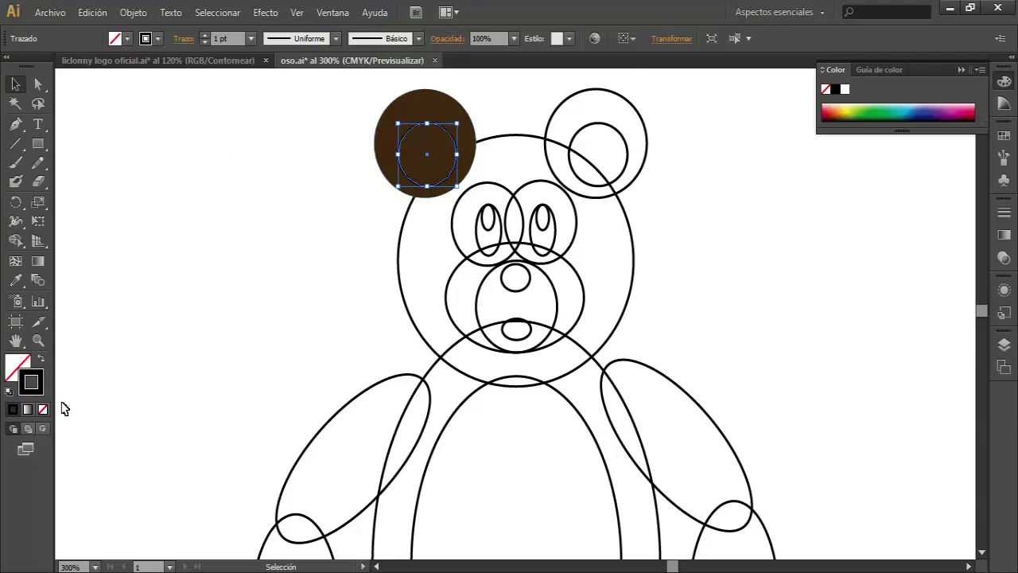
left_click(129, 40)
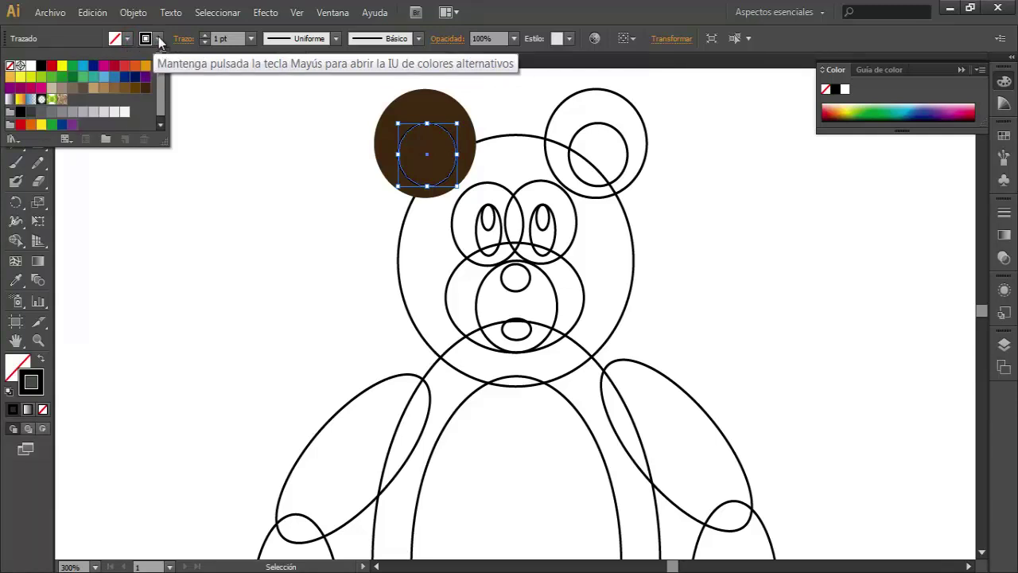
left_click(158, 39)
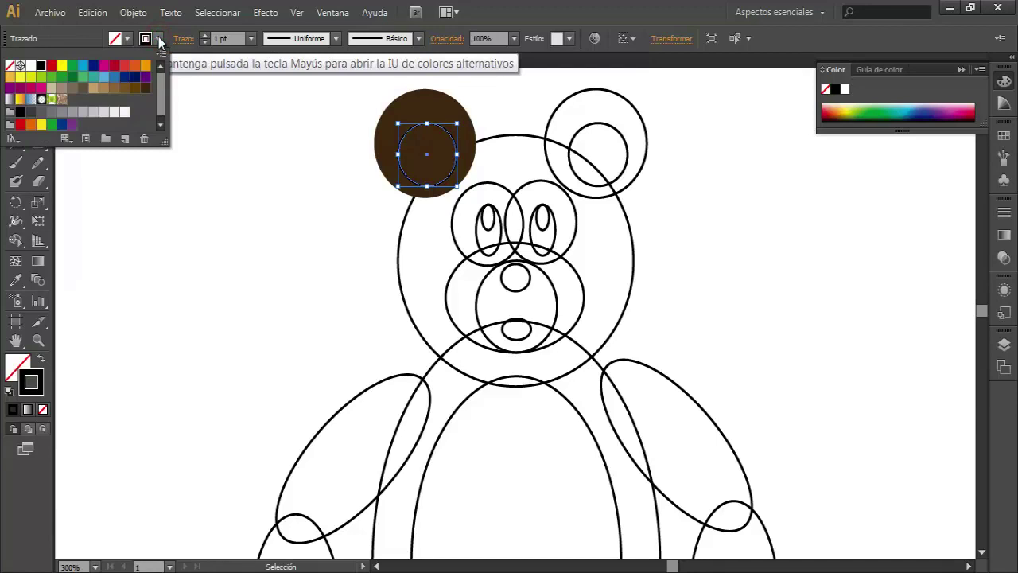
left_click(128, 39)
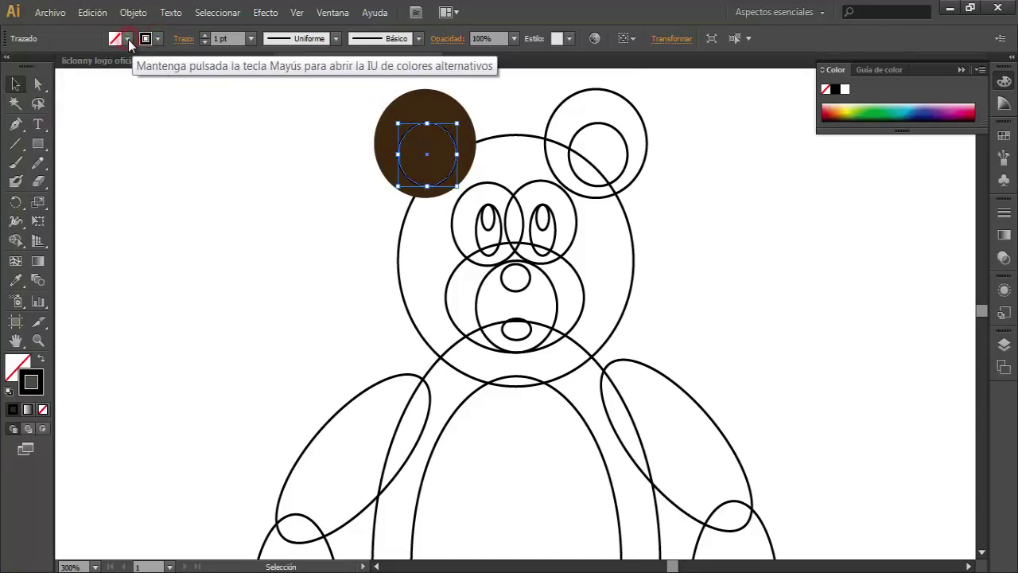
left_click(128, 39)
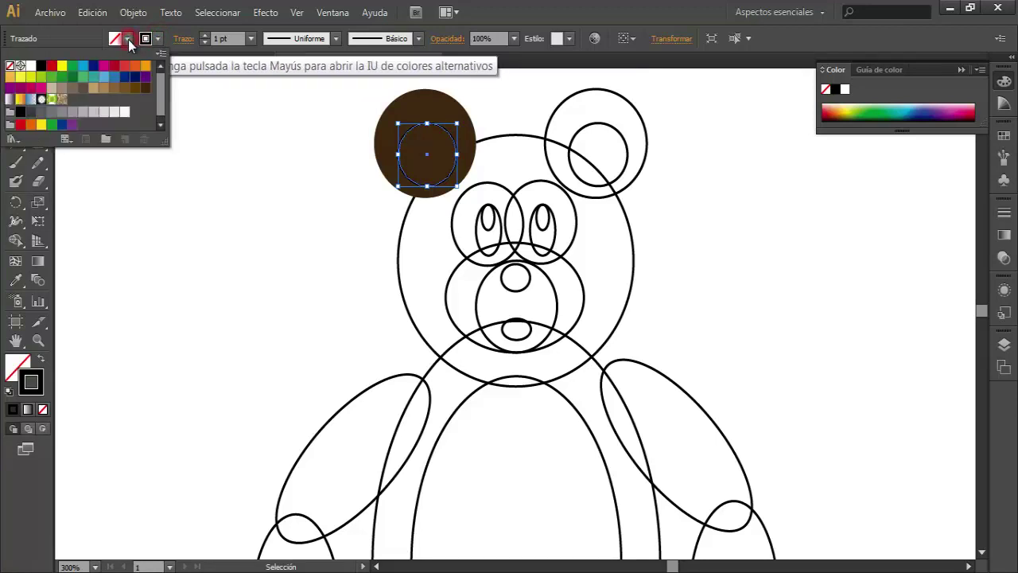
left_click(134, 89)
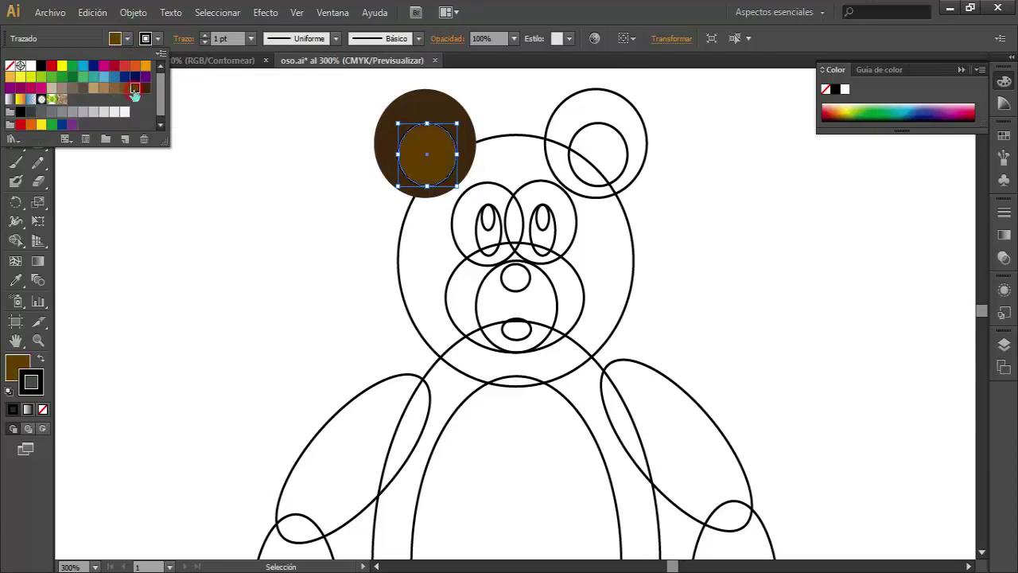
left_click(157, 39)
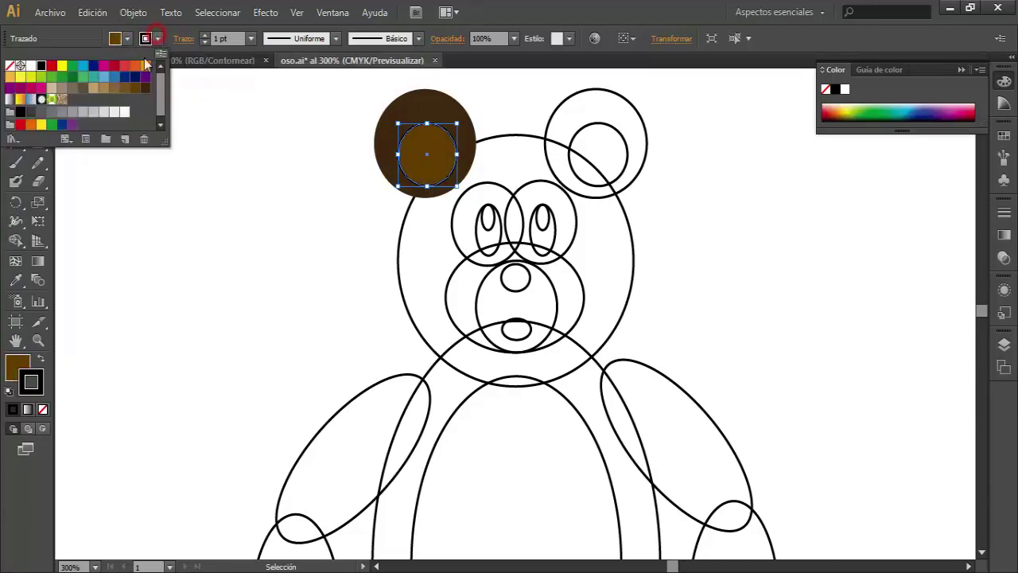
left_click(10, 65)
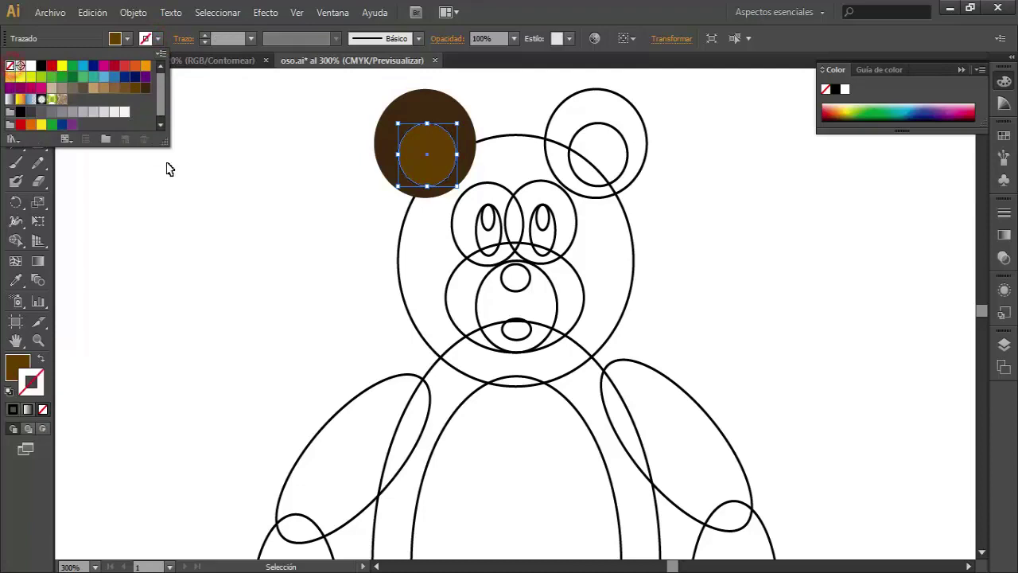
left_click(236, 151)
left_click(303, 201)
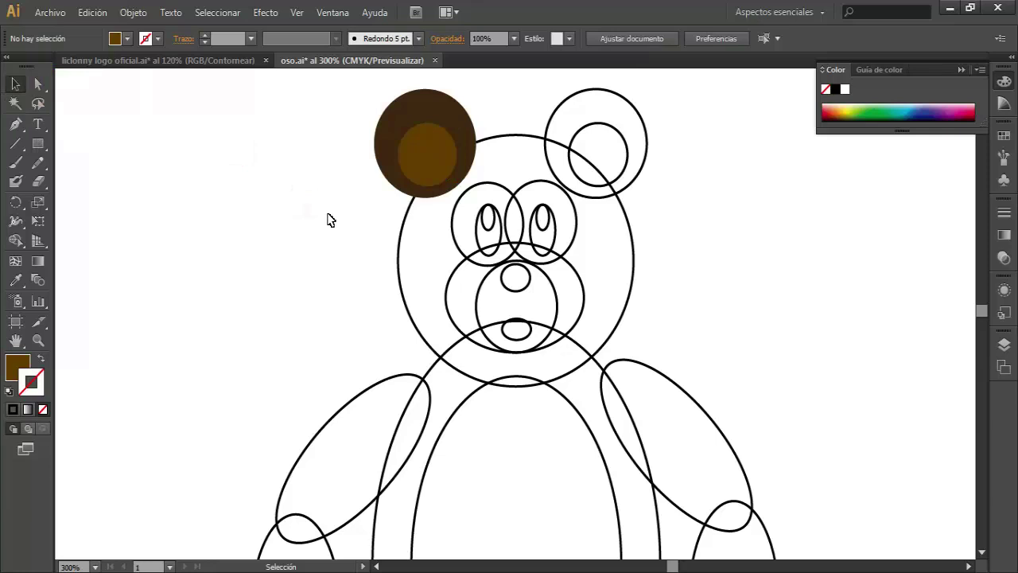
Step: Colour the right ear's outer circle dark brown with no outline
left_click(586, 99)
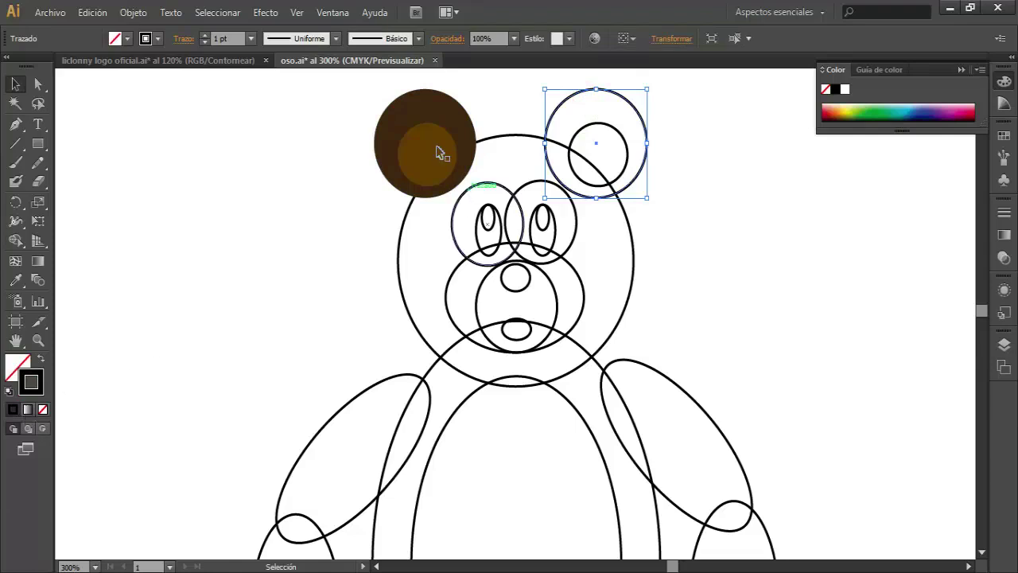
left_click(158, 39)
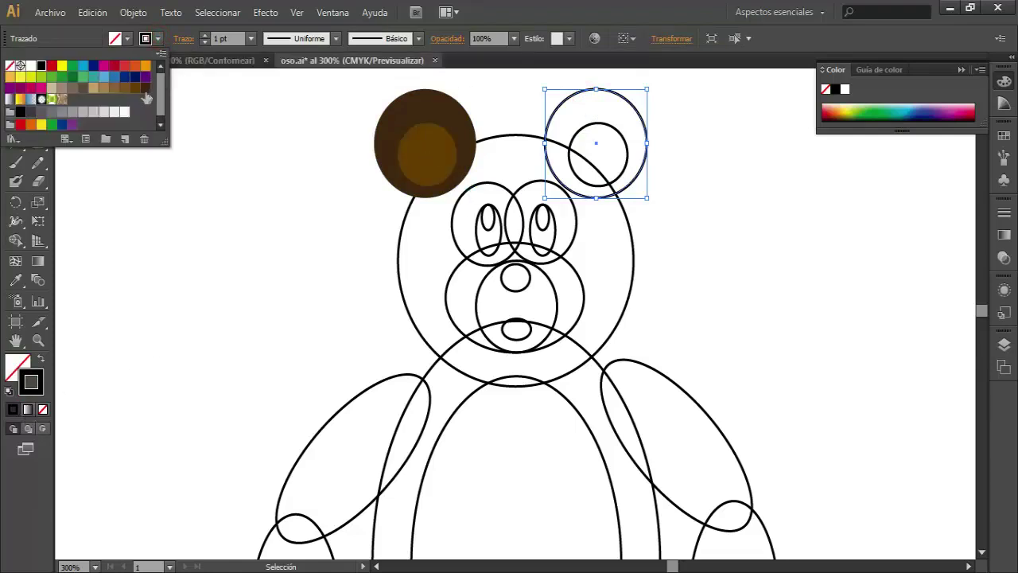
left_click(144, 90)
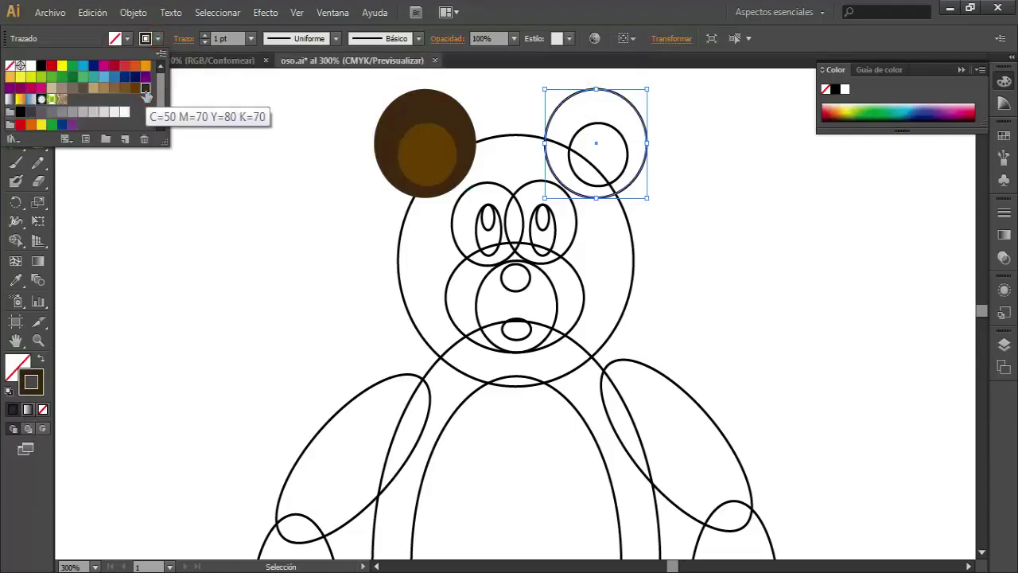
left_click(127, 38)
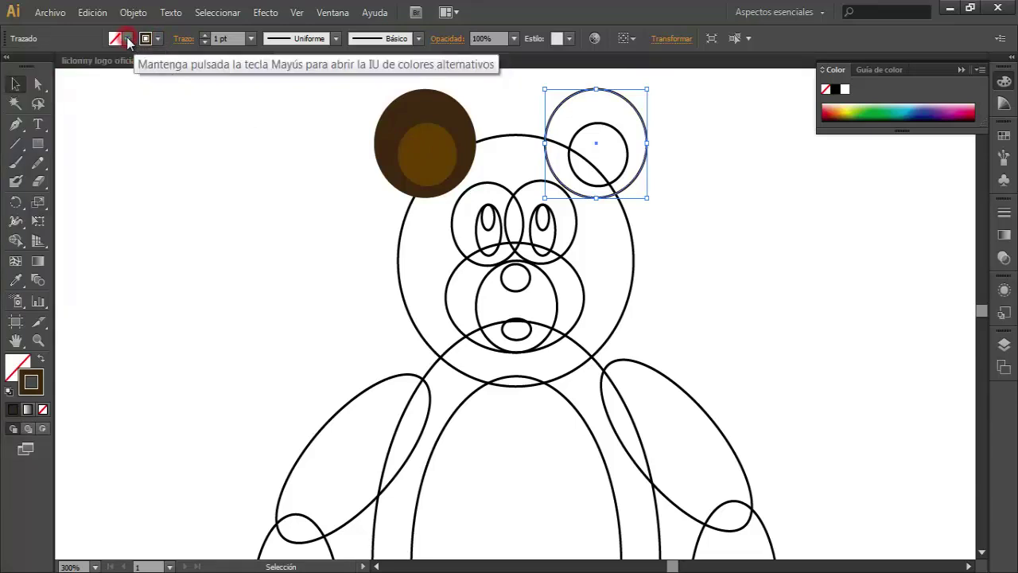
left_click(144, 89)
left_click(159, 38)
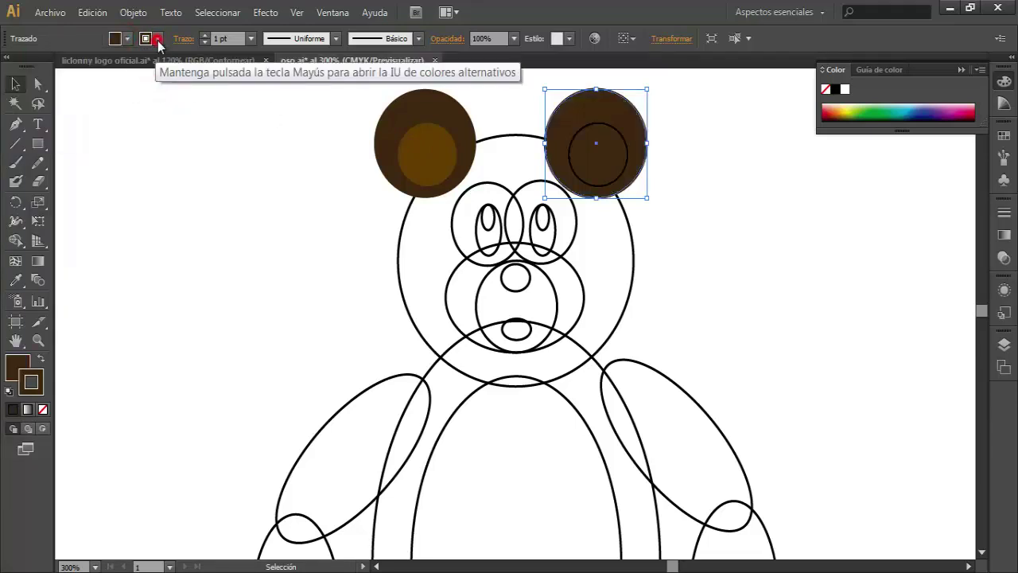
left_click(158, 38)
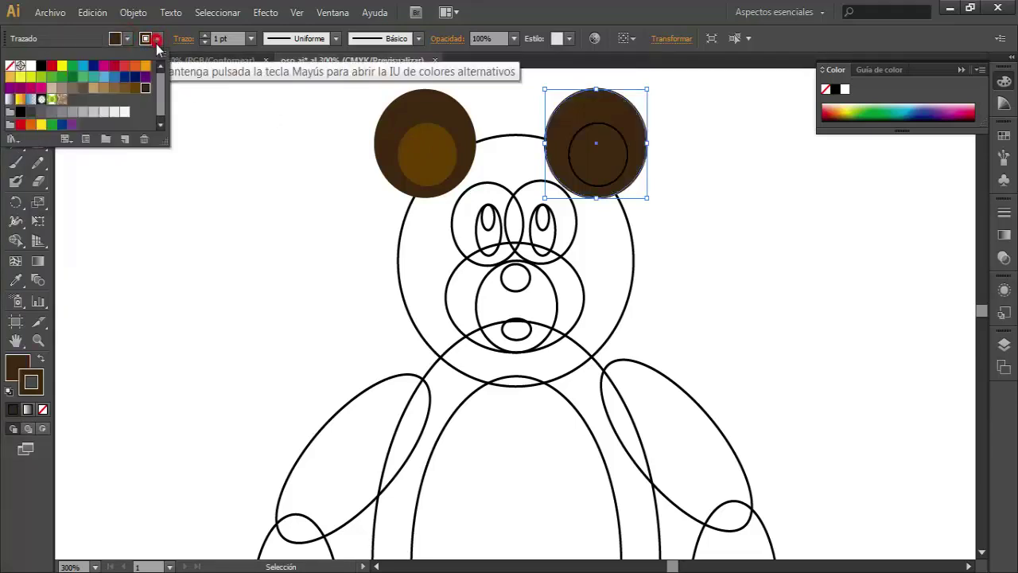
left_click(10, 66)
left_click(191, 162)
Step: Fill the right inner ear circle lighter brown and remove its outline
left_click(602, 158)
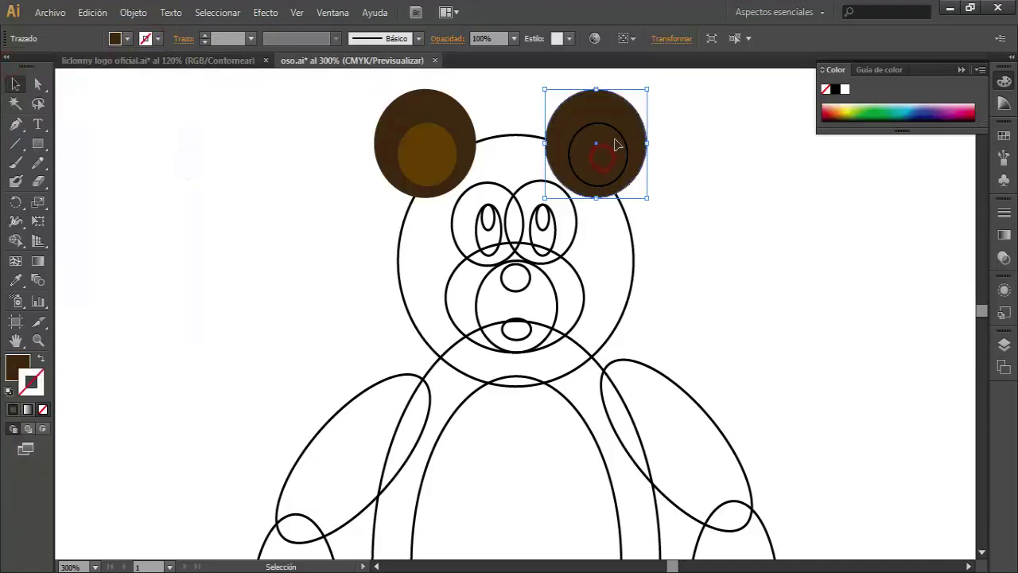
left_click(150, 37)
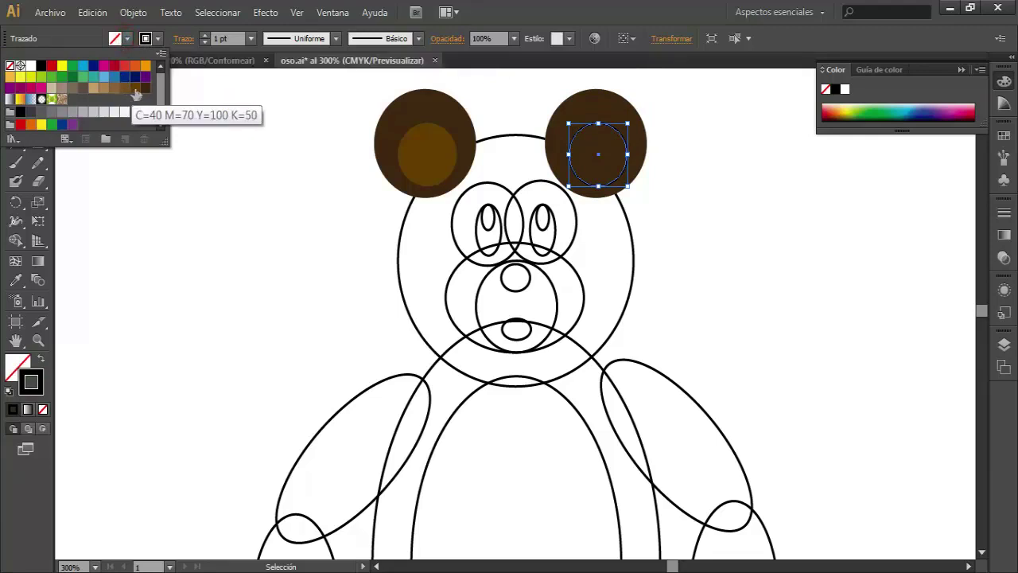
left_click(135, 92)
left_click(158, 38)
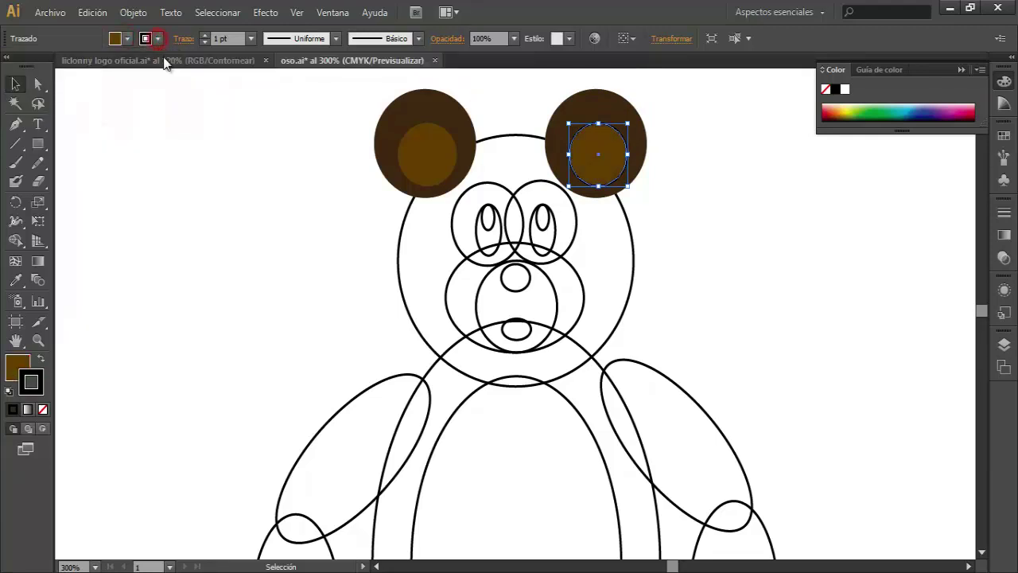
left_click(159, 38)
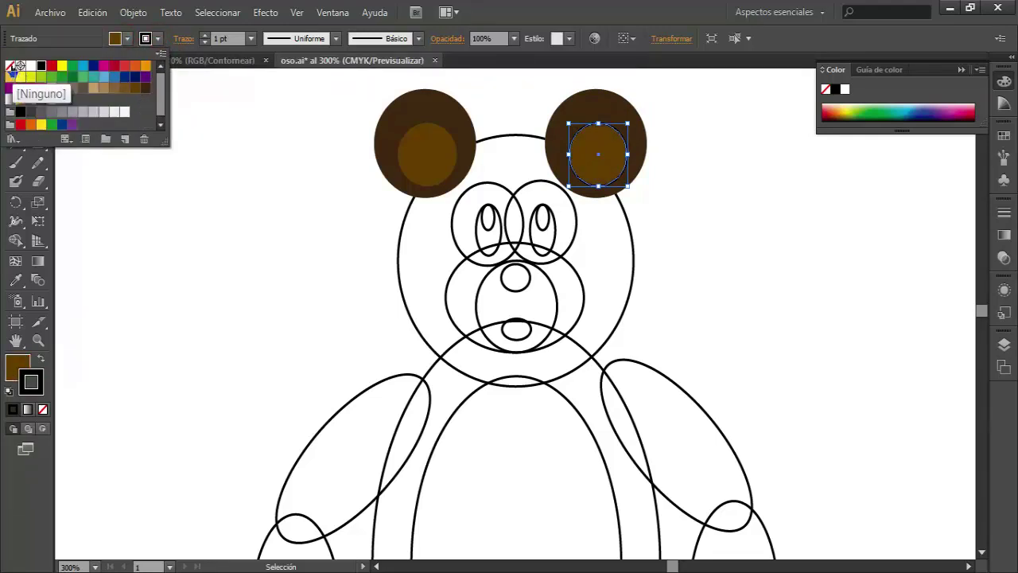
left_click(10, 66)
left_click(222, 189)
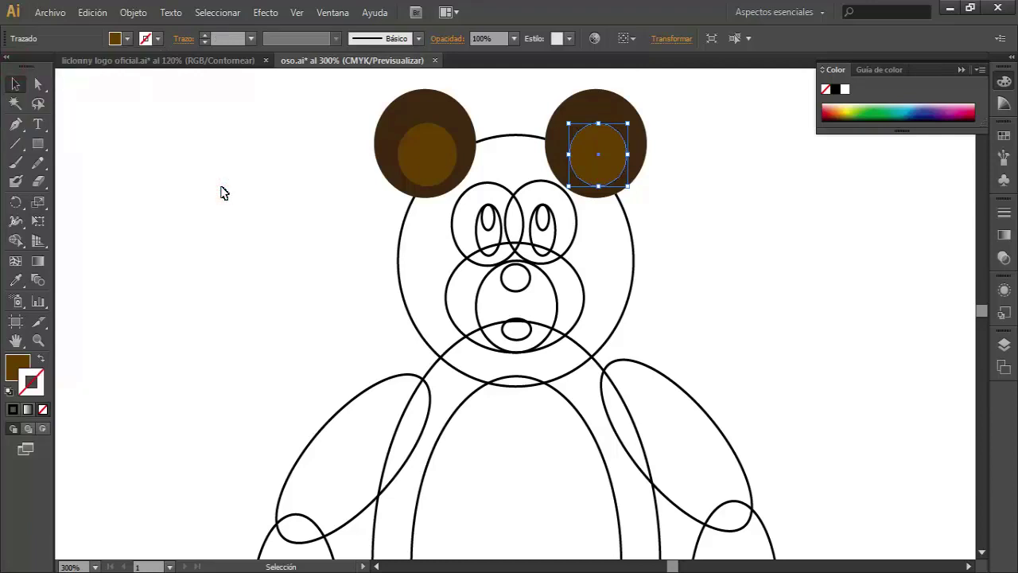
Step: Swap fill and stroke on both pupil ellipses so they become solid black
left_click(499, 228)
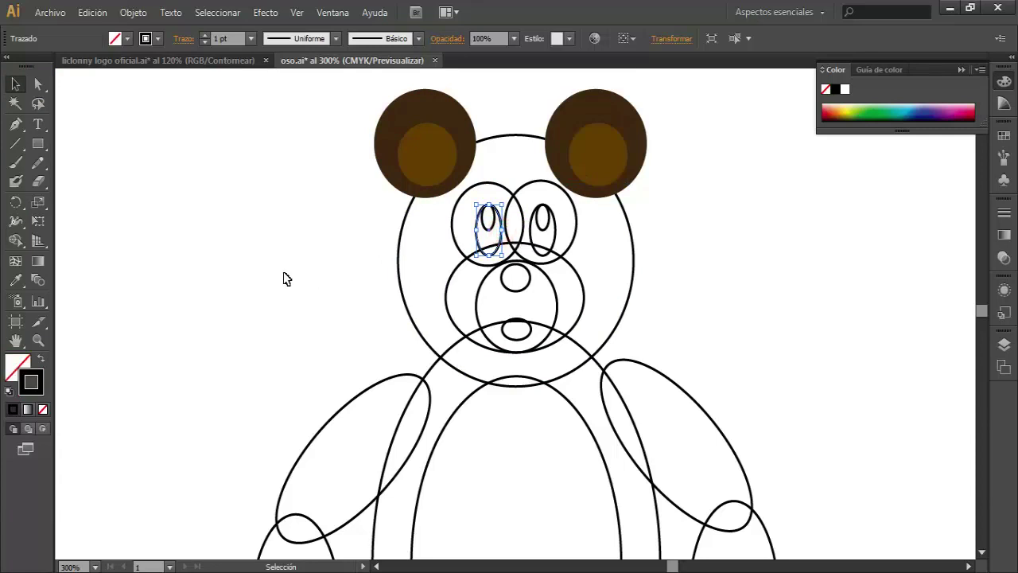
left_click(41, 361)
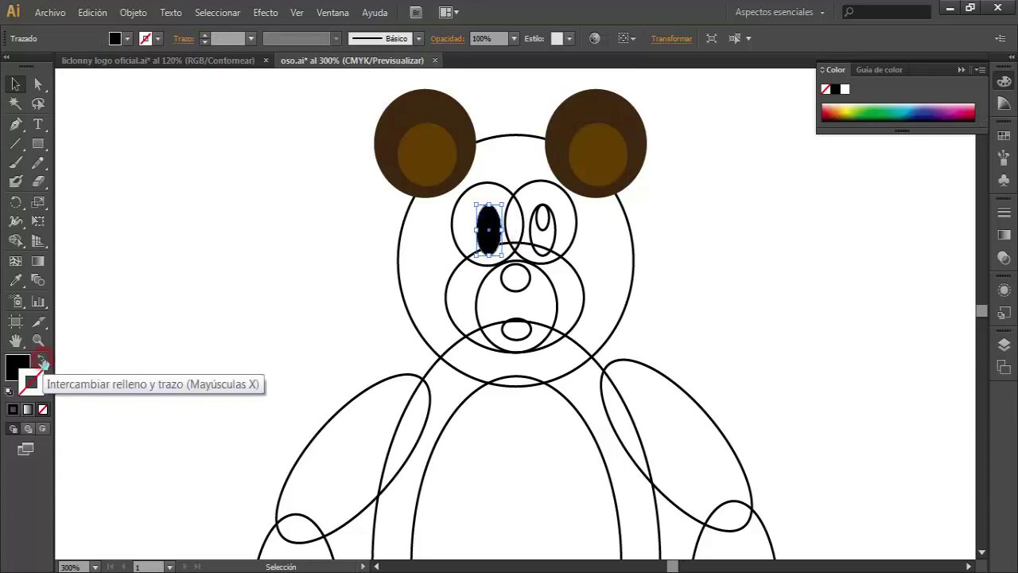
left_click(556, 239)
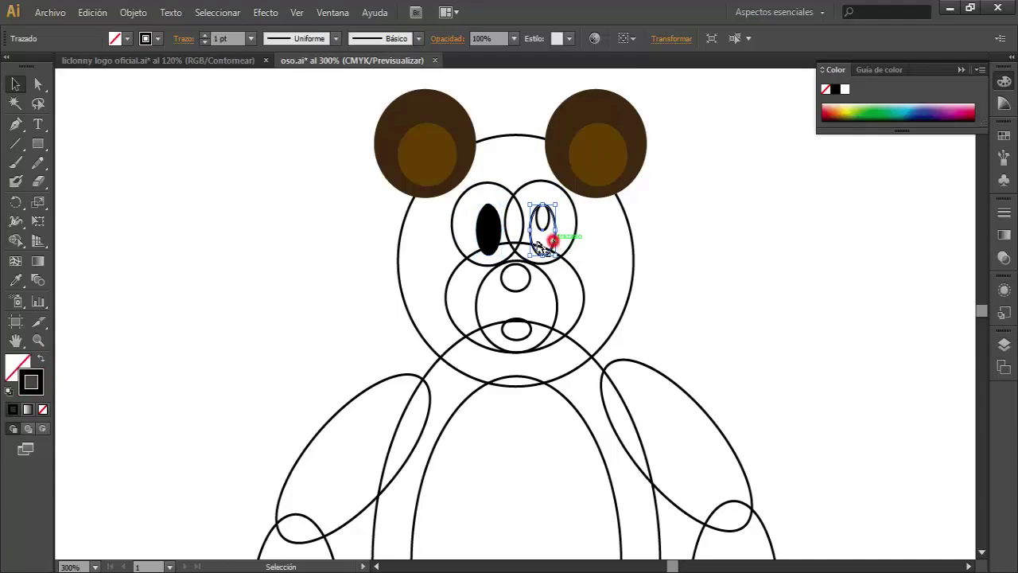
left_click(42, 360)
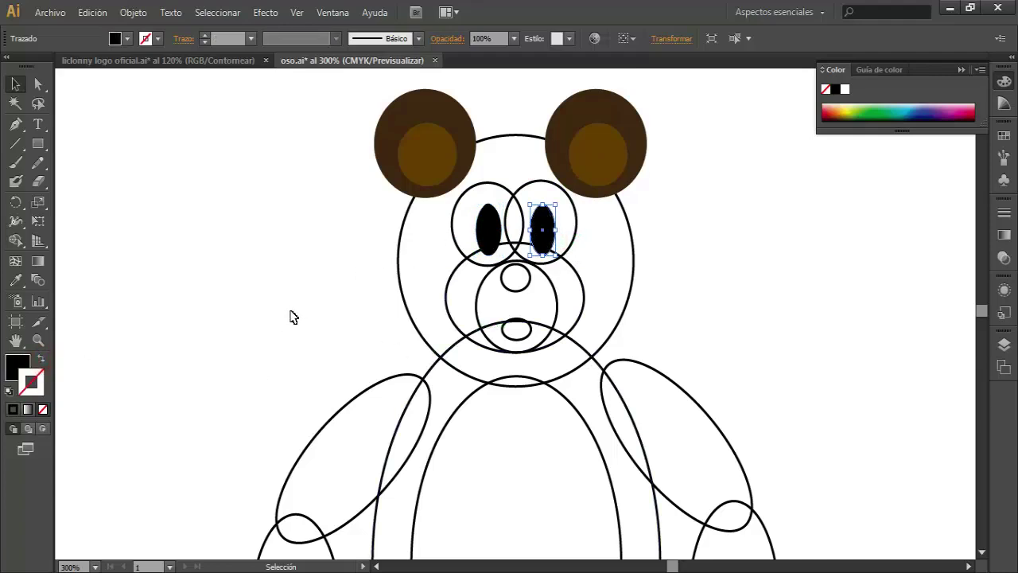
Step: Give both pupil highlight ovals a white fill with no outline, then deselect
left_click(488, 223)
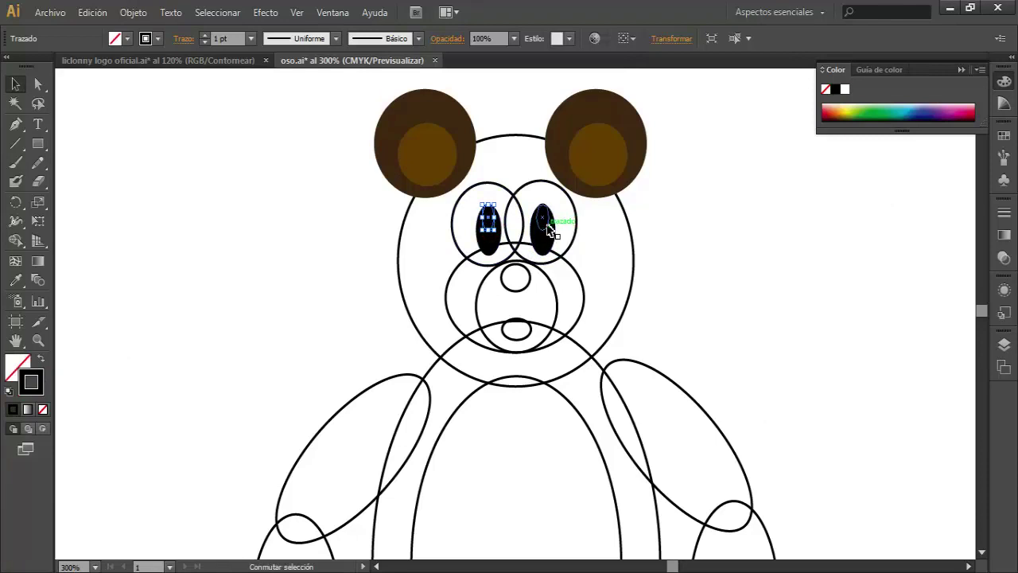
left_click(549, 228, "shift")
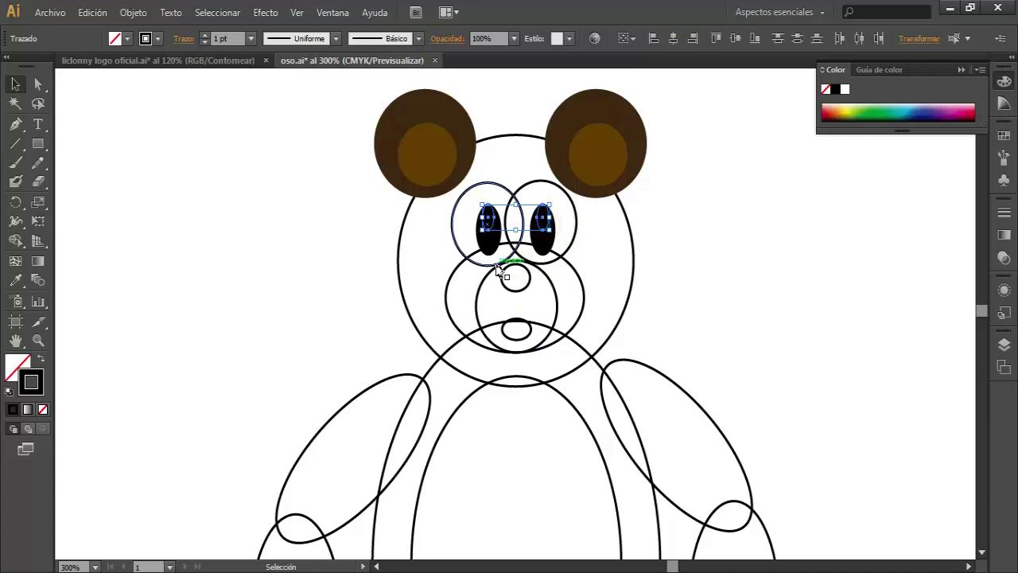
left_click(127, 38)
left_click(30, 65)
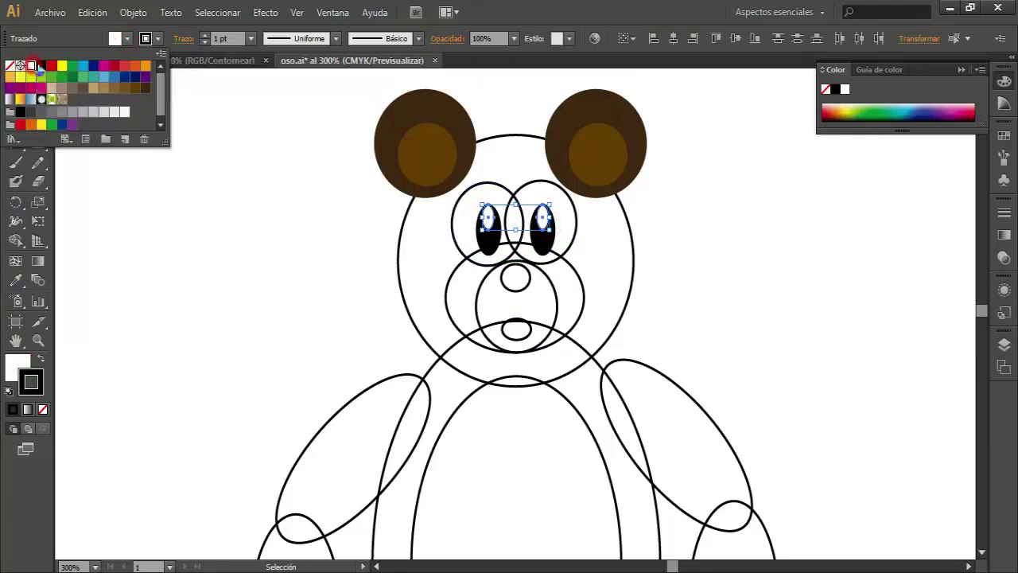
left_click(158, 38)
left_click(158, 38)
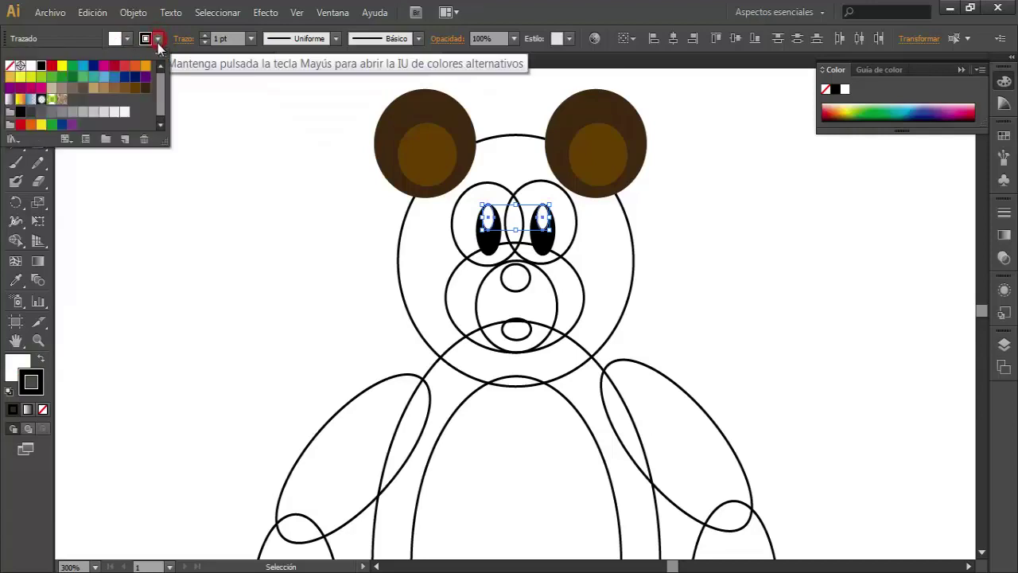
left_click(15, 66)
left_click(228, 168)
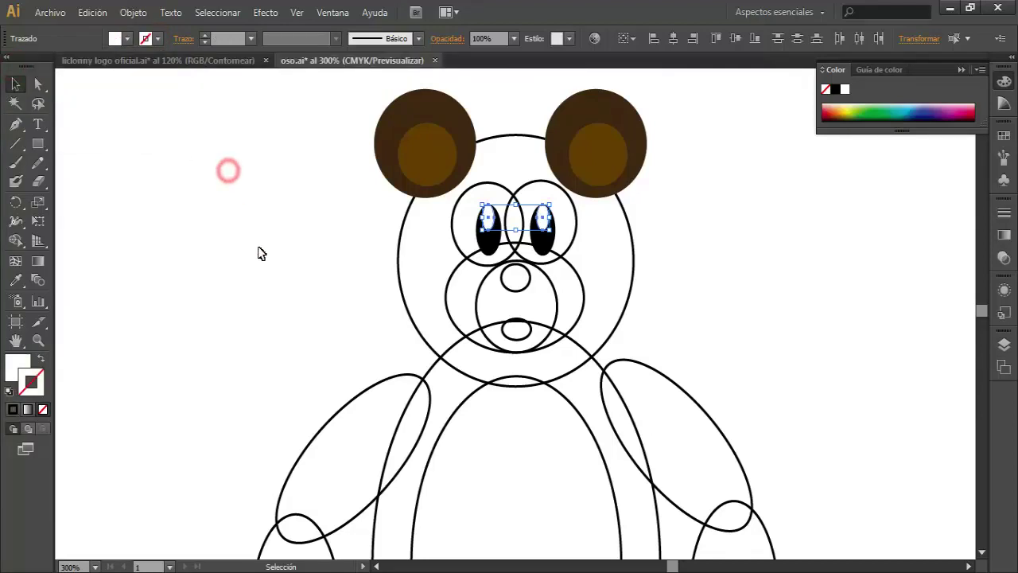
left_click(237, 272)
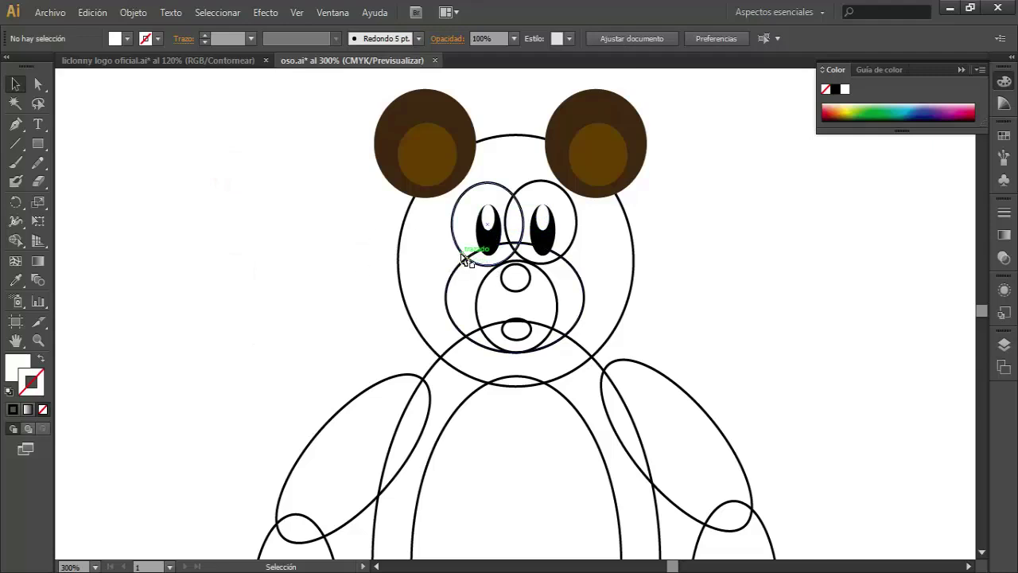
Step: Fill the bear's head circle with the dark brown swatch
left_click(401, 228)
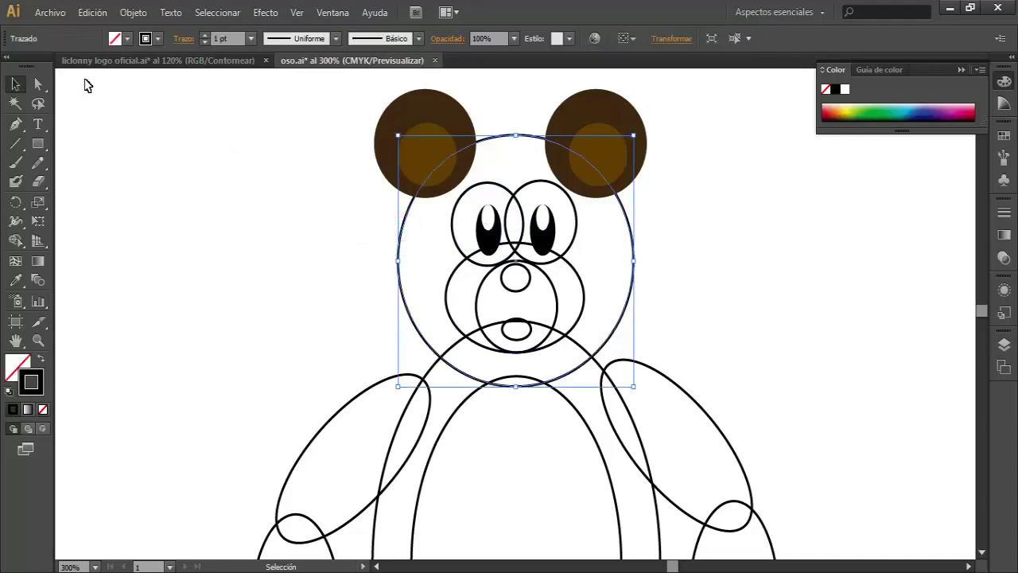
left_click(116, 39)
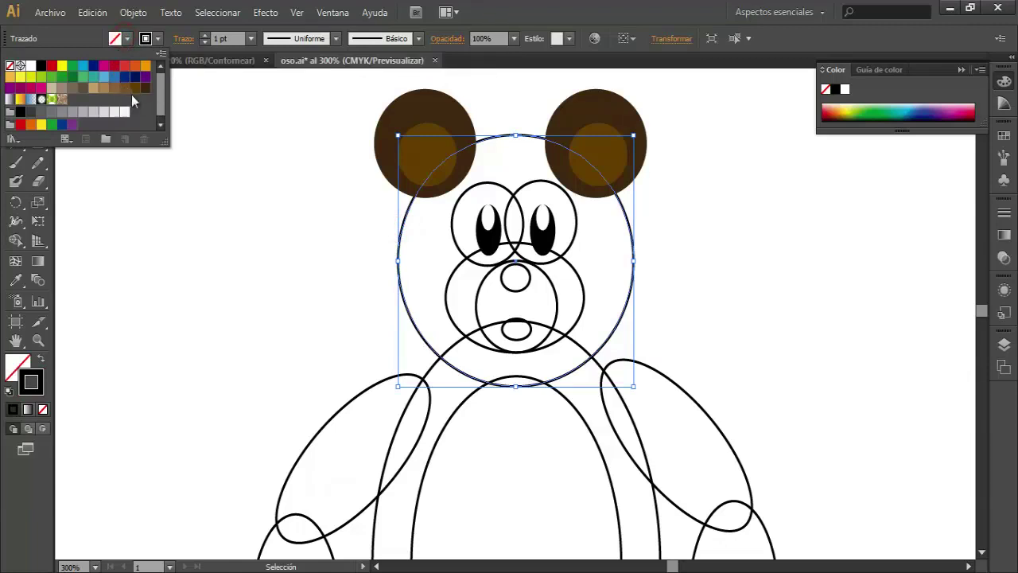
left_click(146, 88)
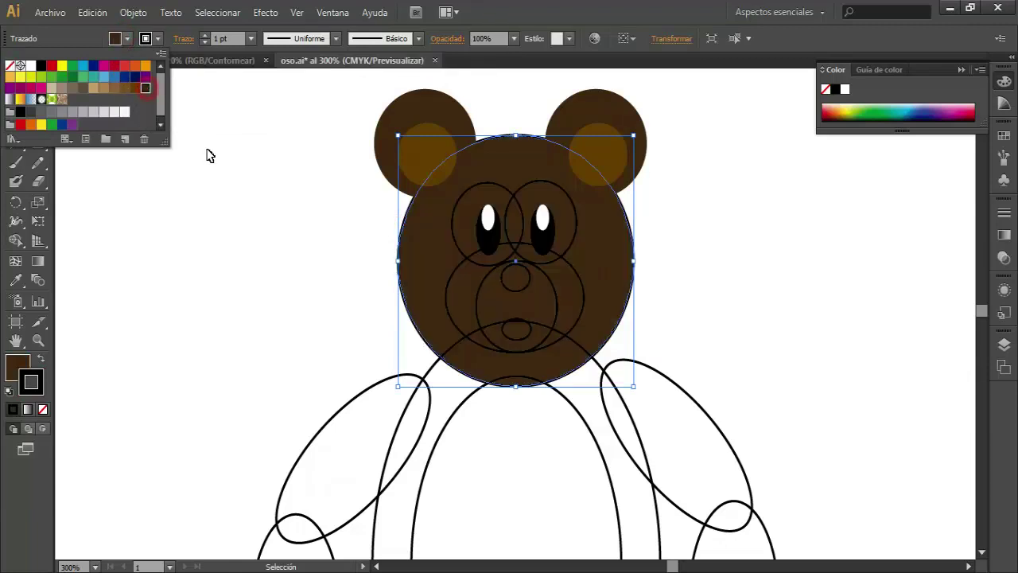
left_click(242, 185)
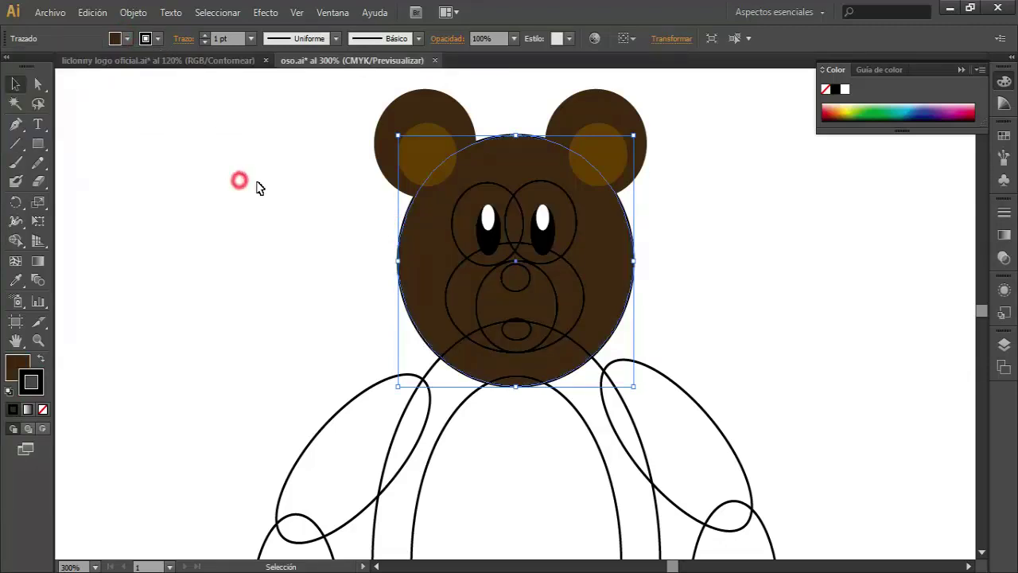
Step: Select both eye circles and the muzzle circle together
left_click(494, 188)
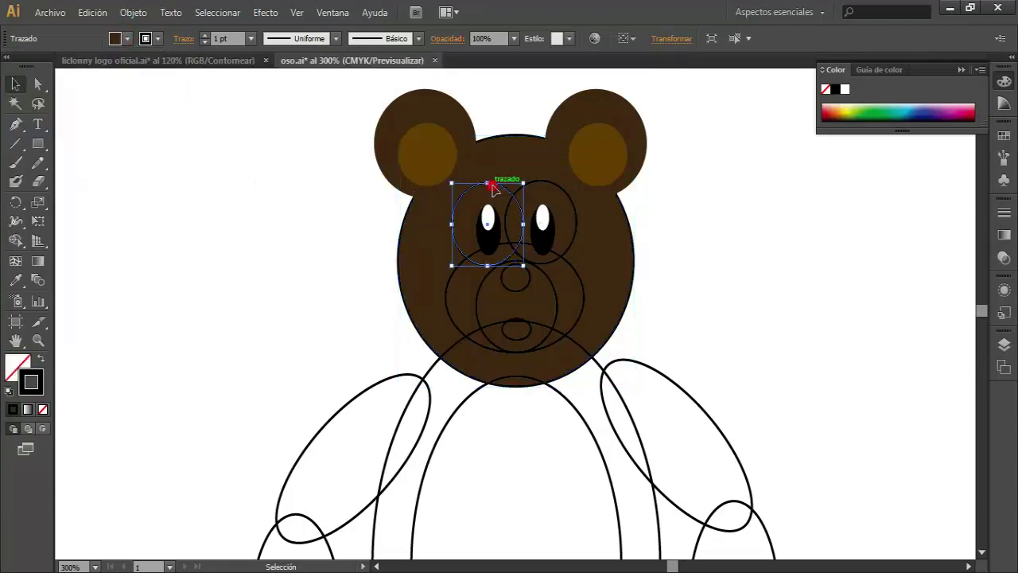
left_click(560, 191, "shift")
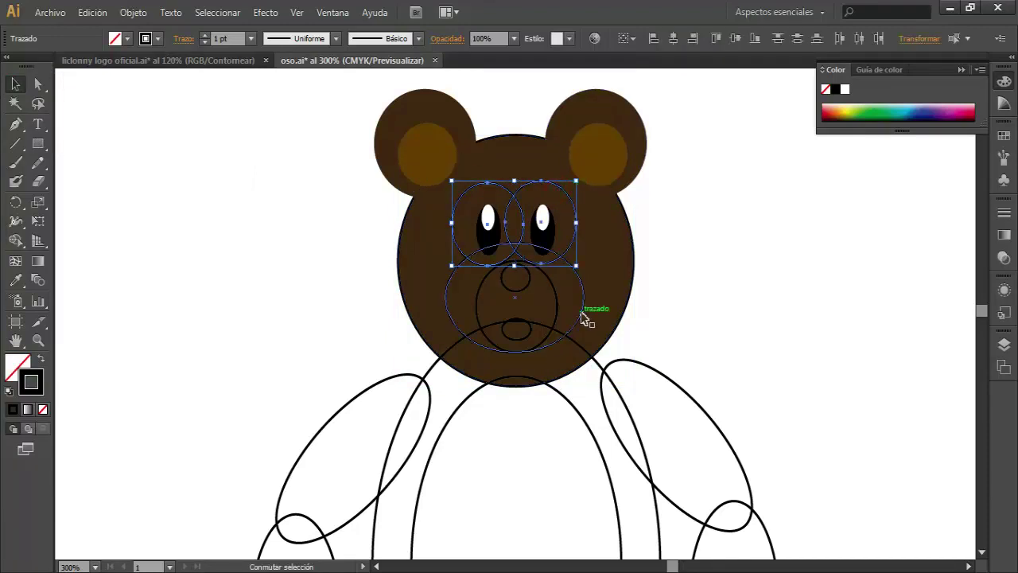
left_click(584, 315, "shift")
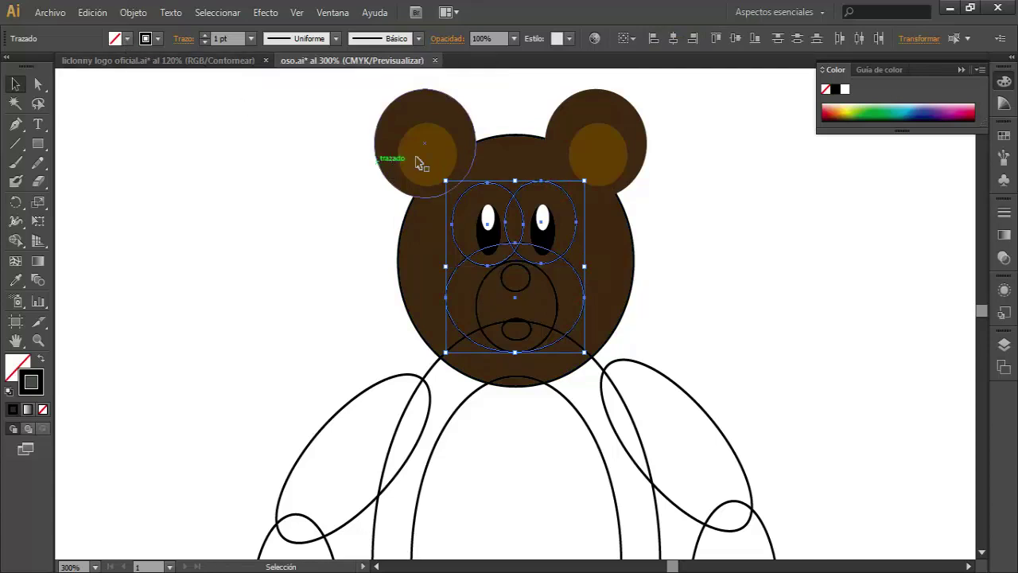
Step: Fill the eye and muzzle circles with lighter brown
left_click(128, 39)
left_click(128, 39)
left_click(129, 40)
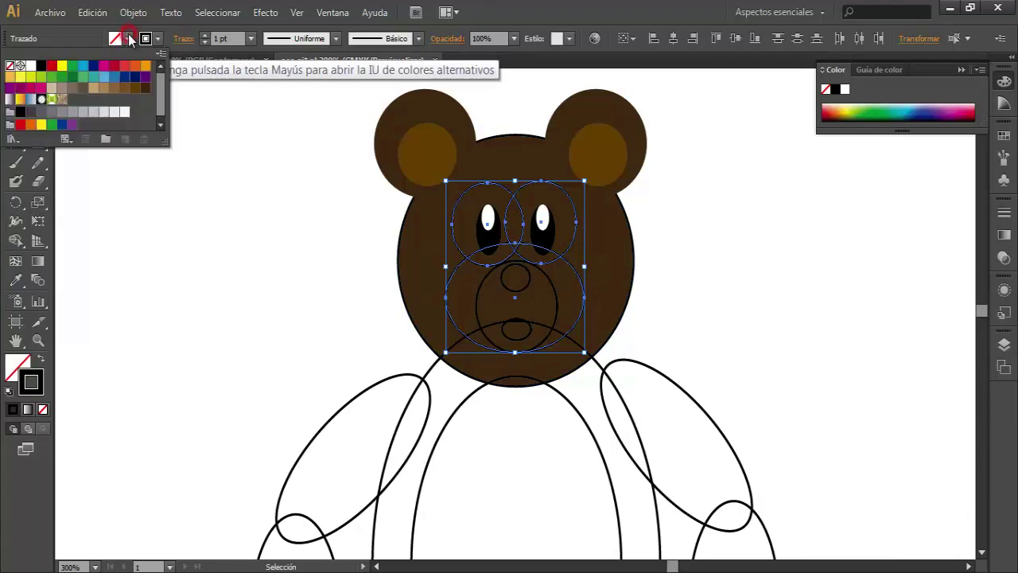
left_click(135, 89)
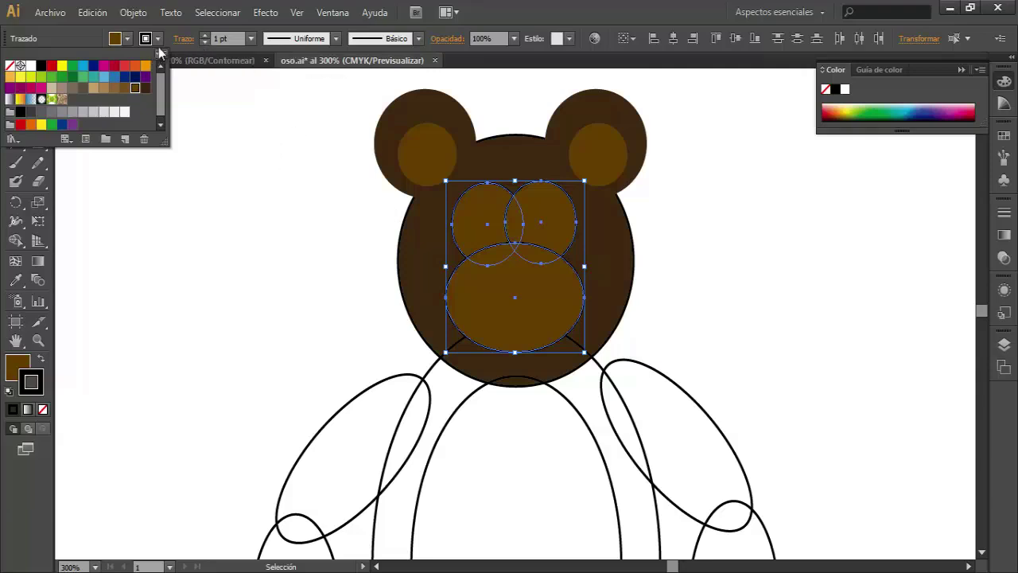
left_click(495, 210)
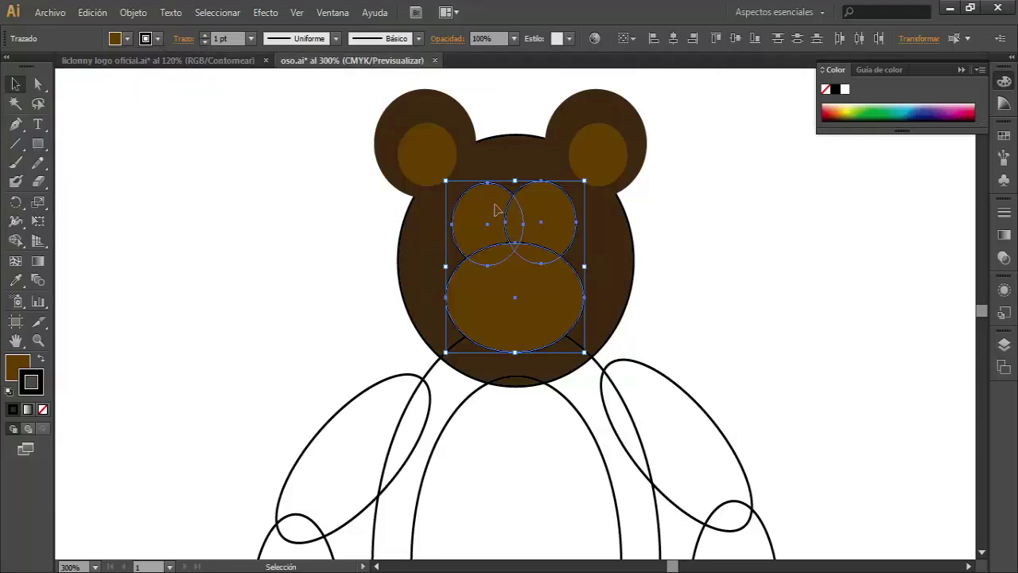
Step: Group the eye and muzzle circles and remove the group's outline
right_click(512, 221)
left_click(576, 293)
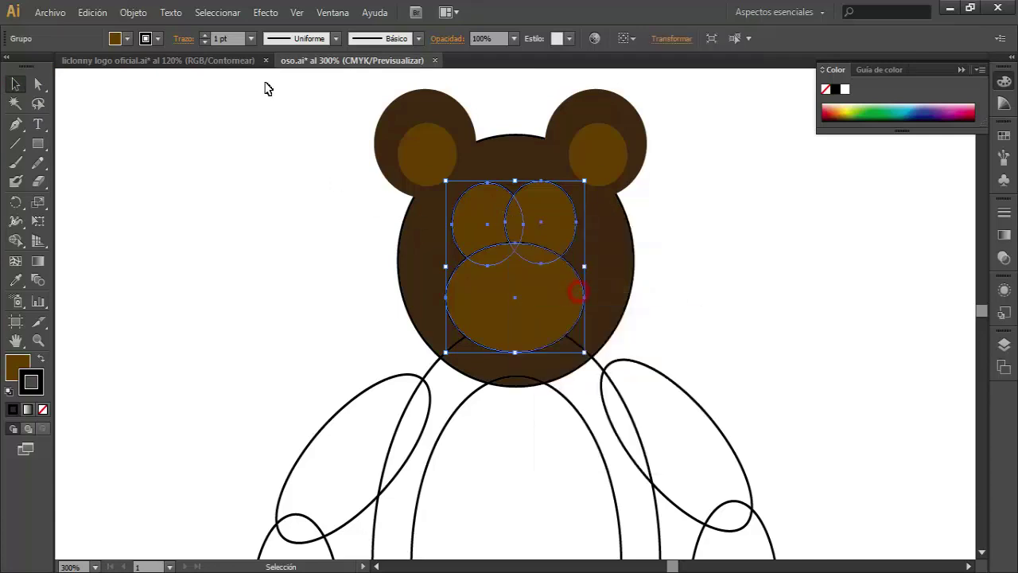
left_click(128, 38)
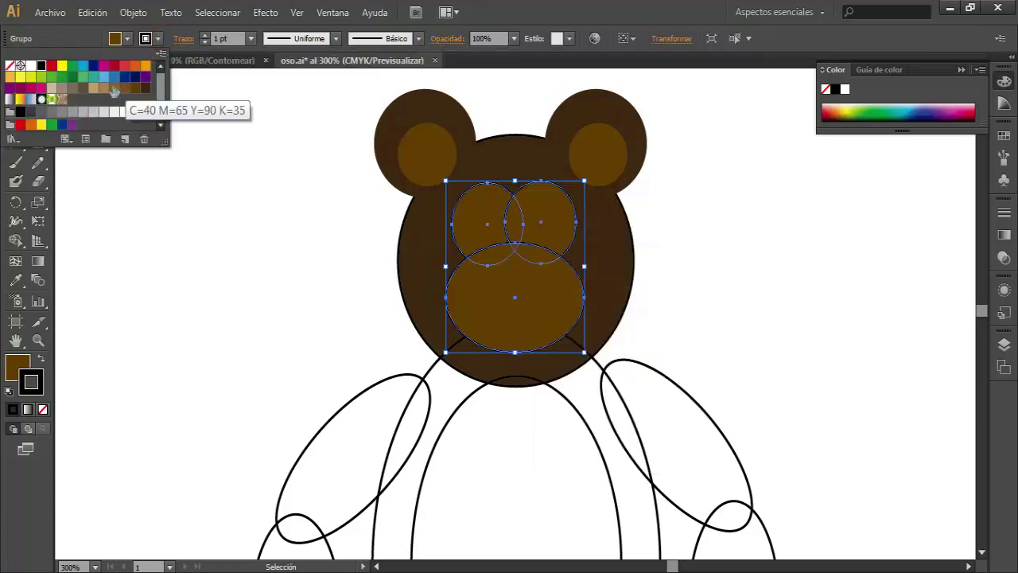
left_click(10, 65)
left_click(537, 240)
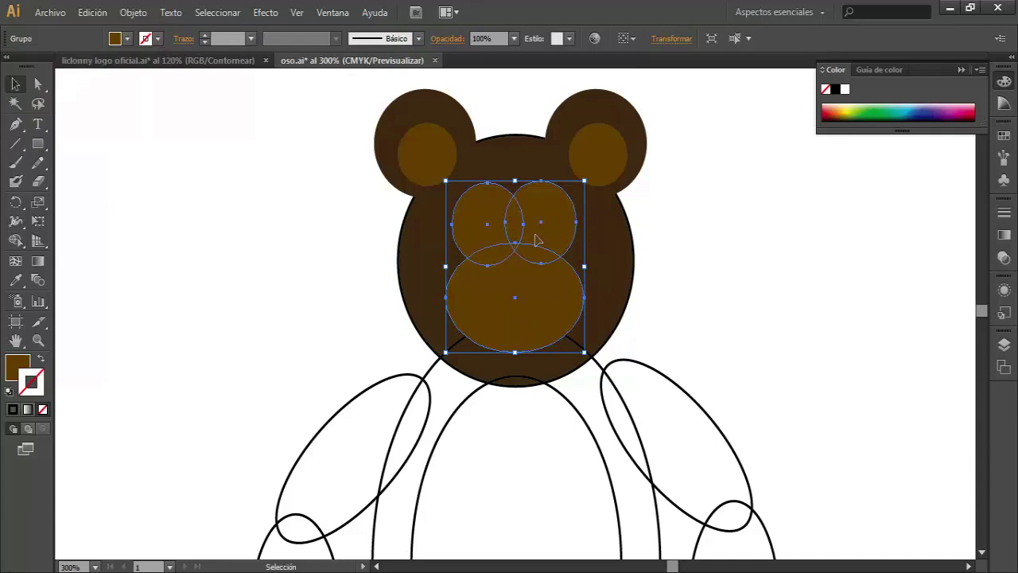
Step: Send the face-patch group behind all other pieces and deselect it
right_click(540, 240)
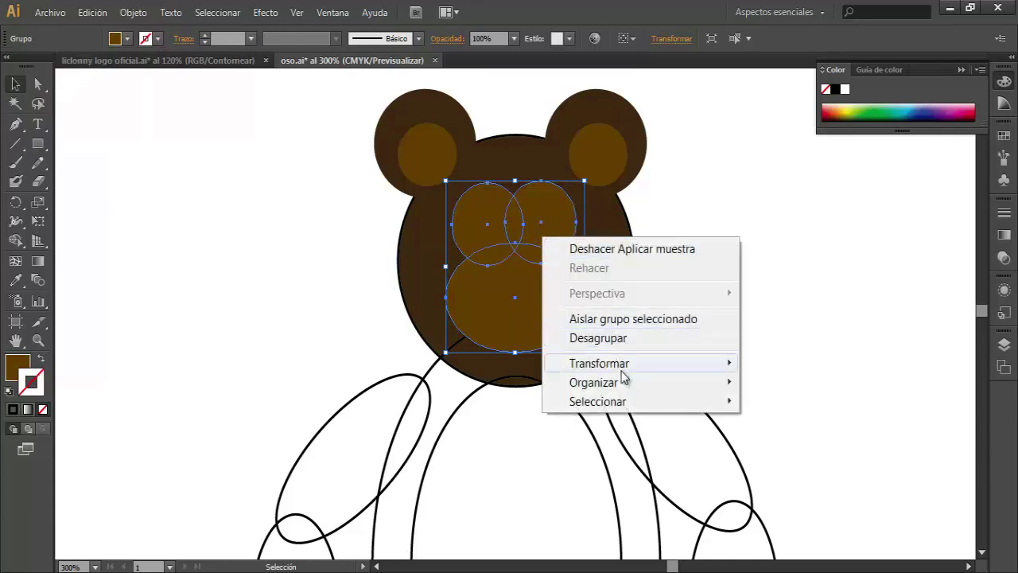
mouse_move(593, 382)
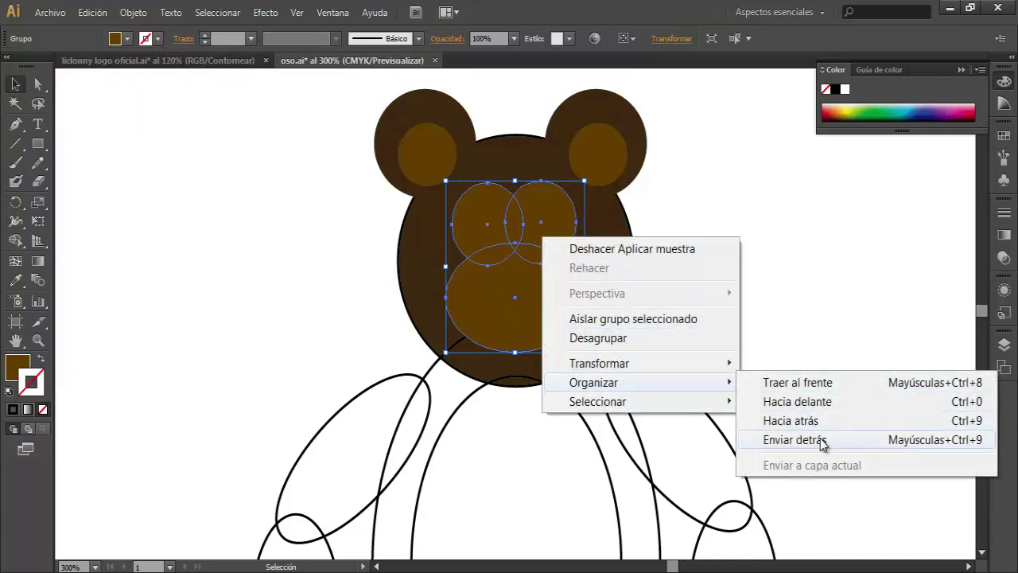
left_click(821, 440)
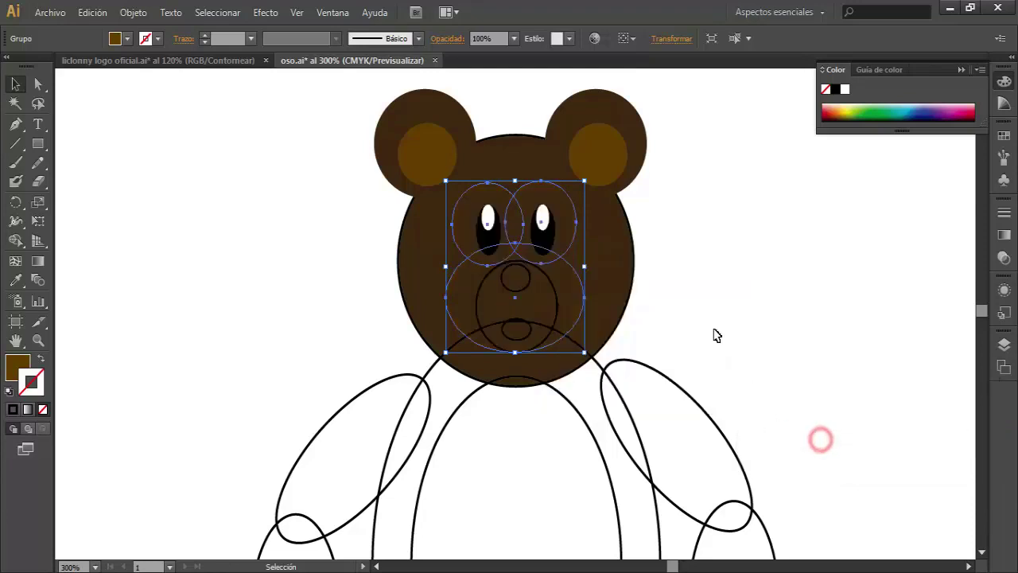
left_click(706, 300)
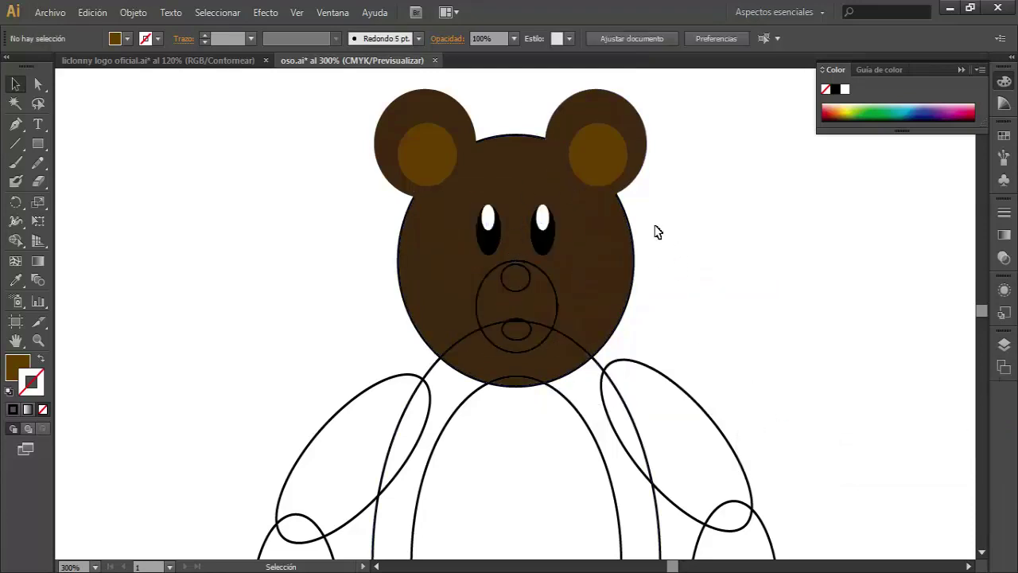
Step: Send the head circle to the very back, then select the muzzle circle
left_click(411, 253)
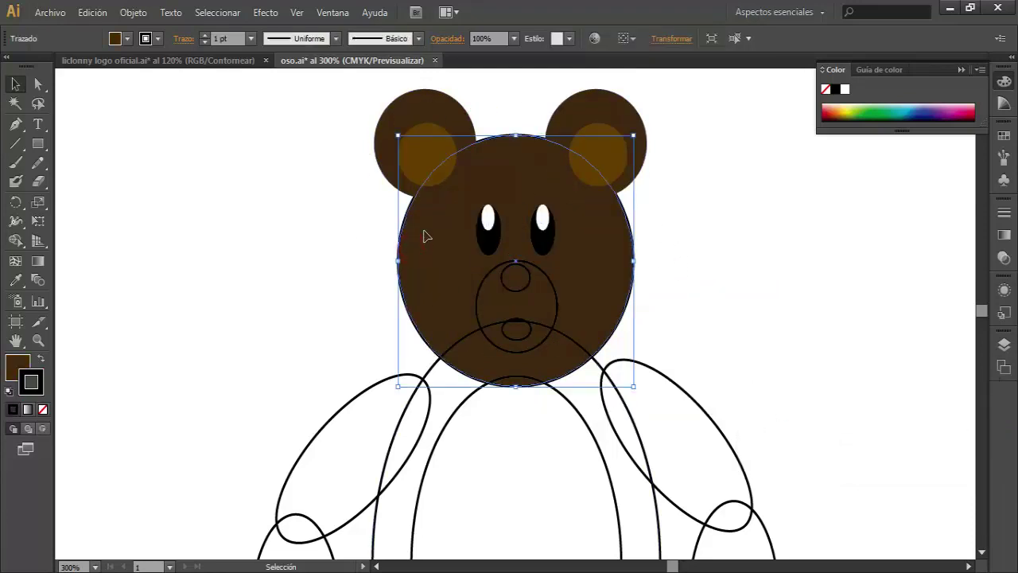
right_click(424, 231)
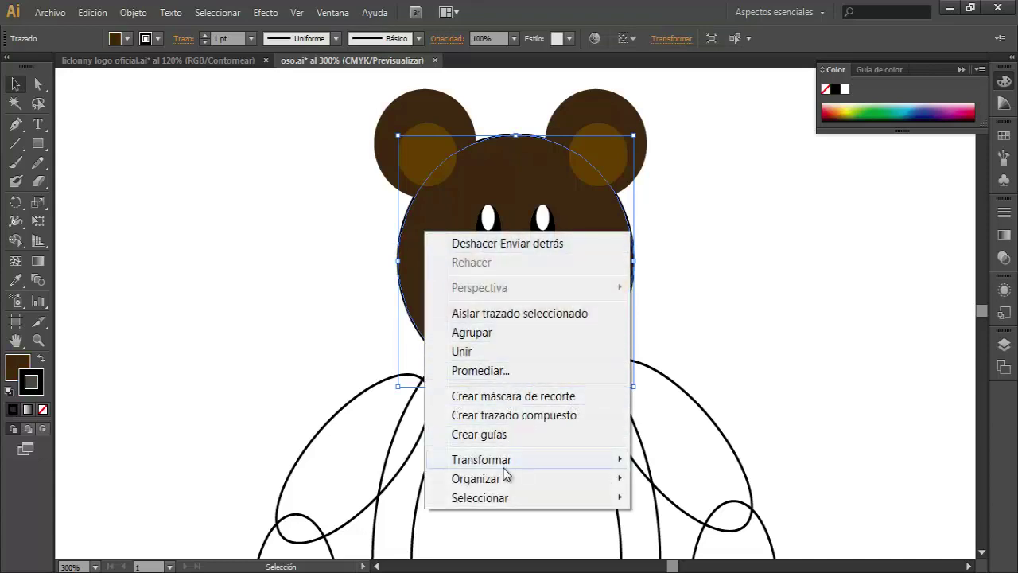
mouse_move(476, 478)
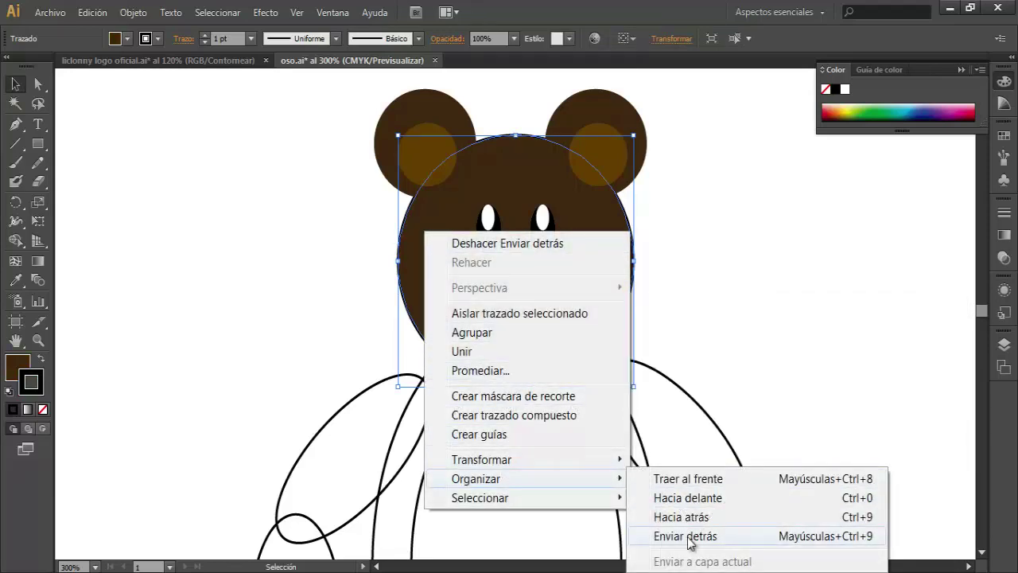
left_click(689, 539)
left_click(724, 292)
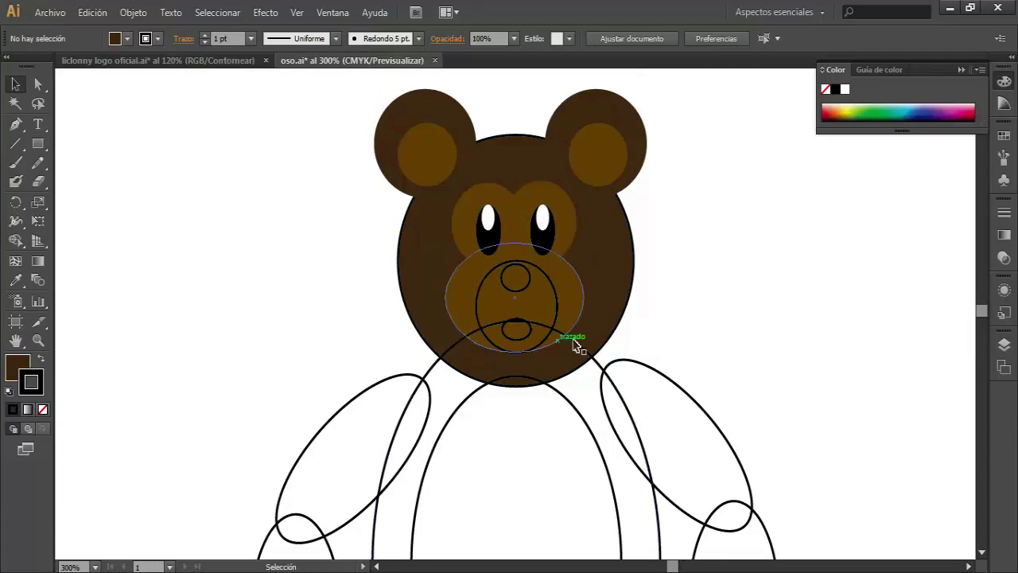
left_click(546, 277)
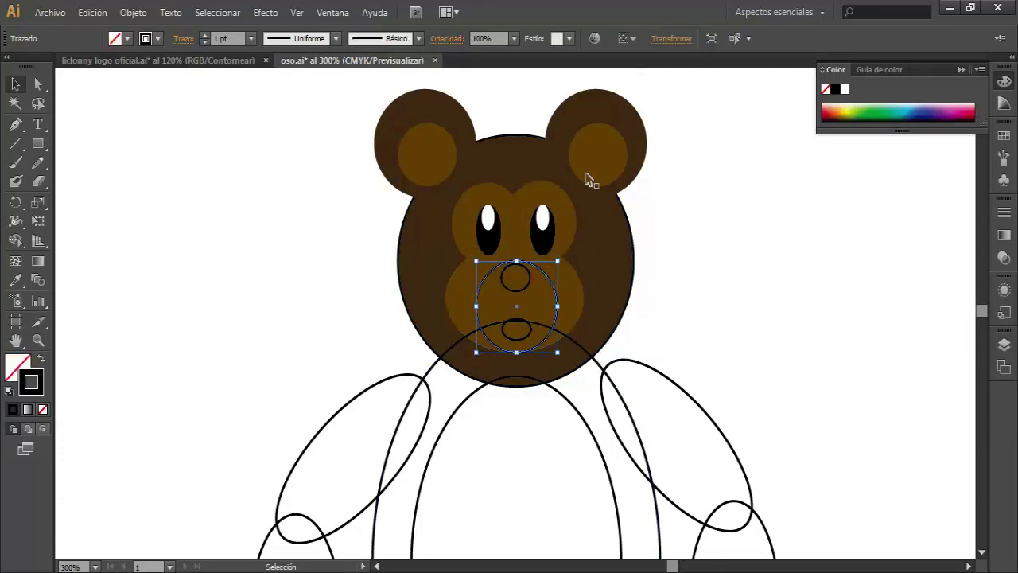
Step: Give the muzzle a brown fill and no outline
left_click(127, 40)
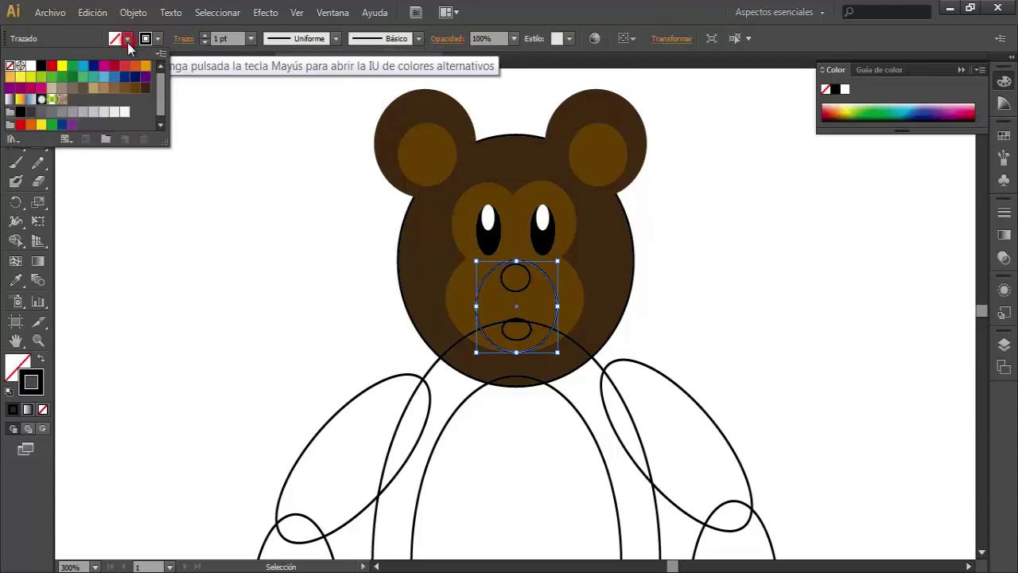
left_click(114, 88)
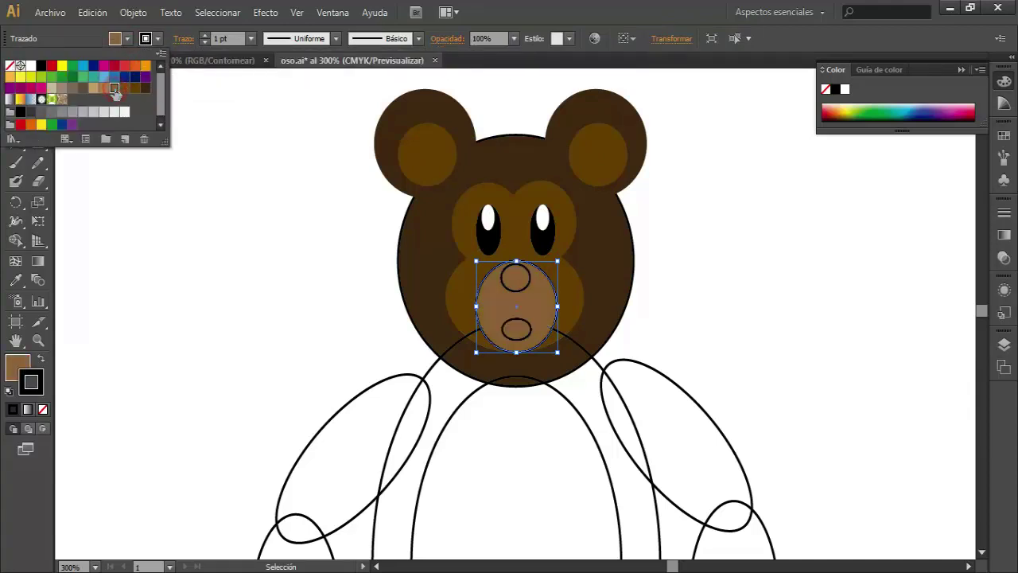
left_click(124, 87)
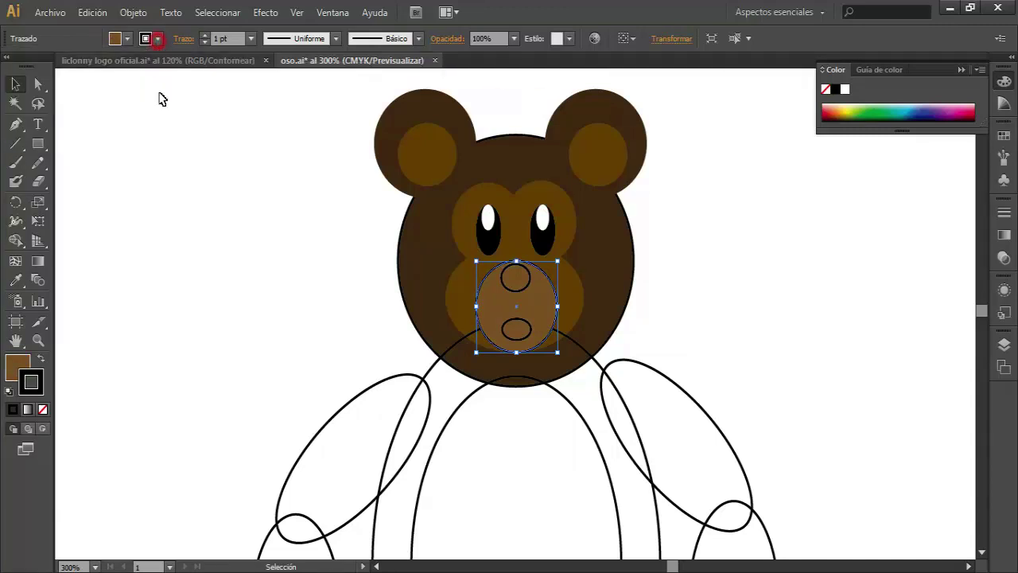
left_click(157, 39)
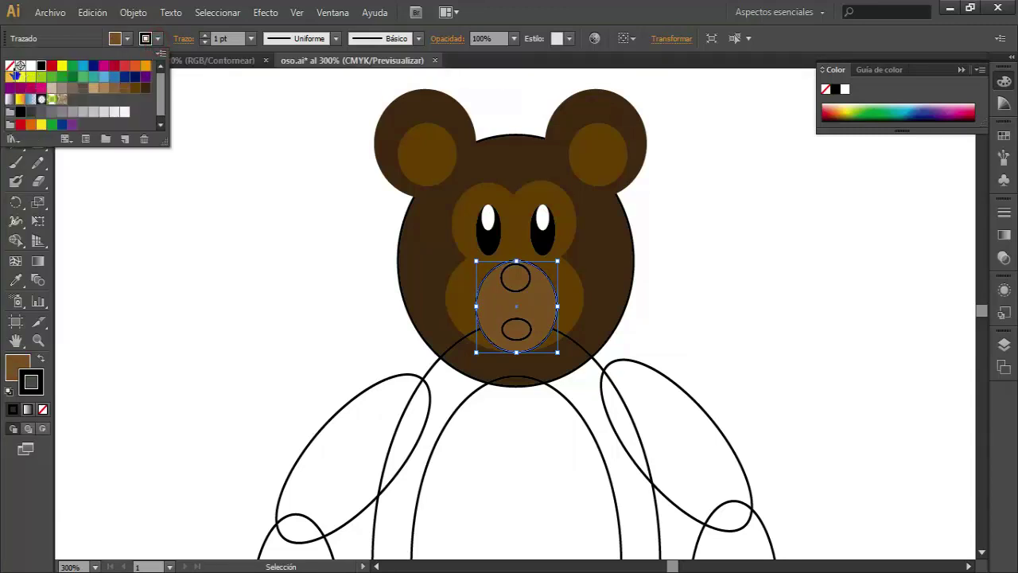
left_click(9, 66)
left_click(223, 159)
Step: Remove the black outline from the head circle
left_click(403, 234)
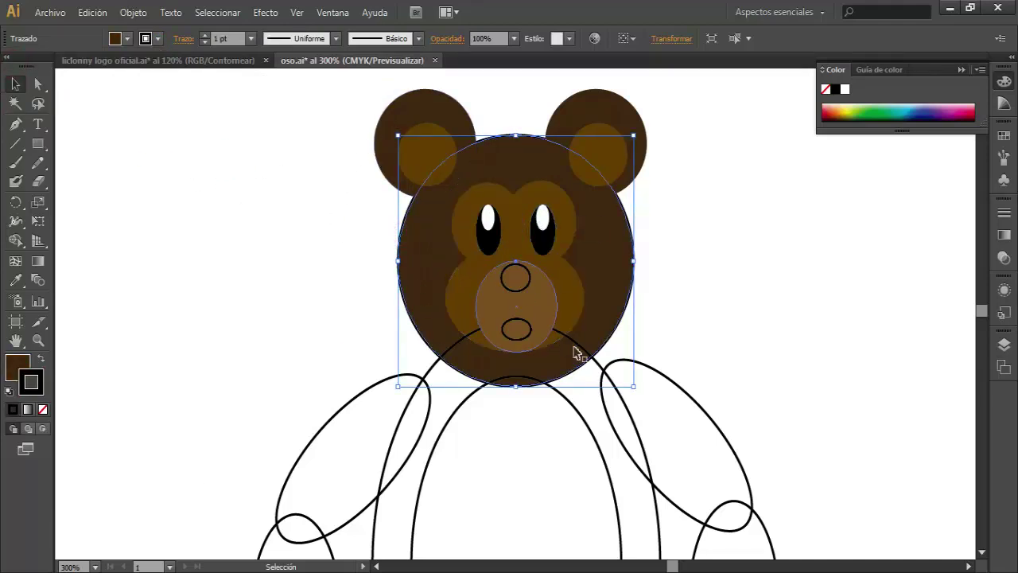
left_click(157, 43)
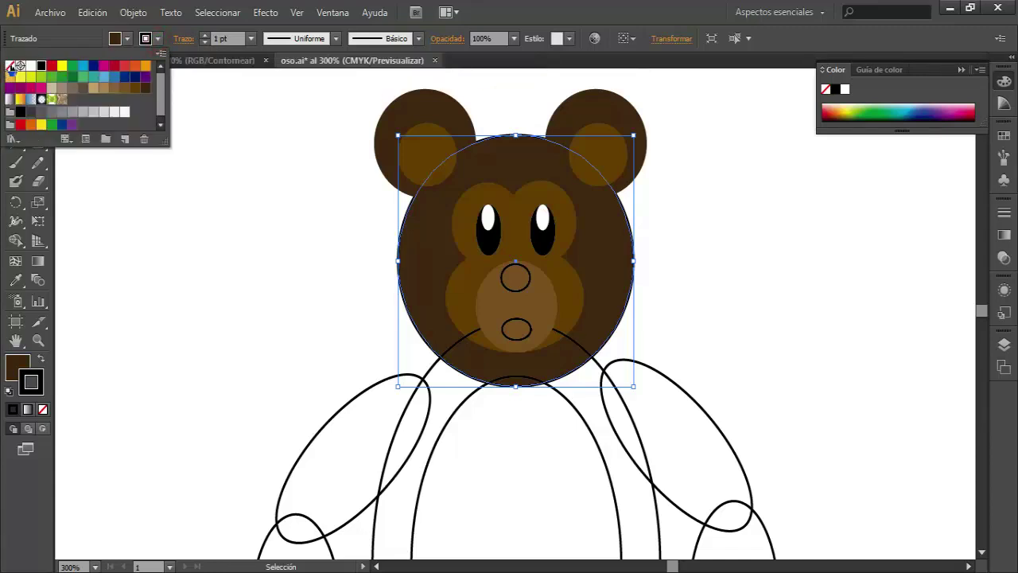
left_click(10, 67)
left_click(232, 177)
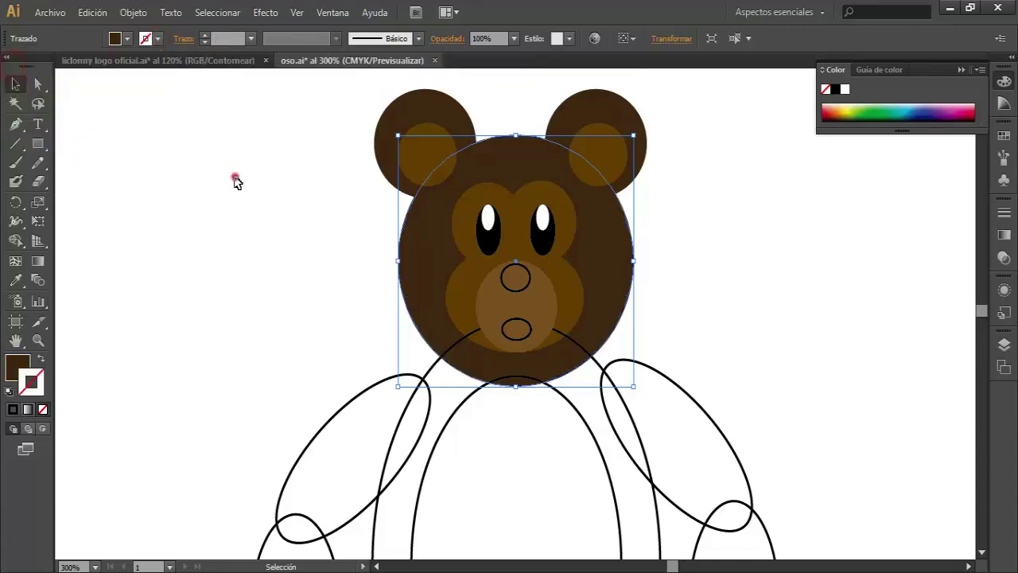
Step: Make the nose and mouth solid black with no outline
left_click(526, 294)
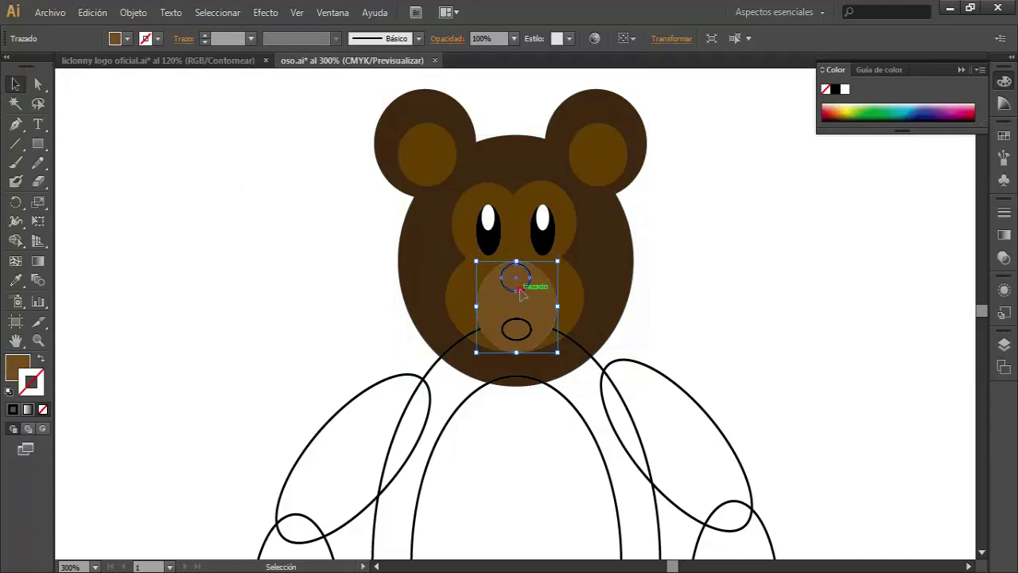
left_click(517, 292)
left_click(43, 360)
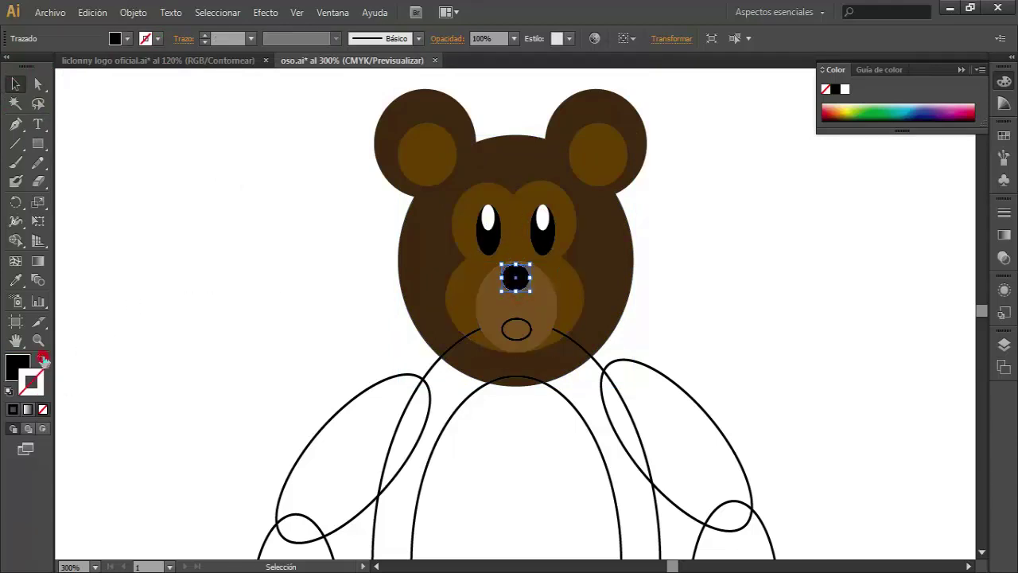
left_click(175, 273)
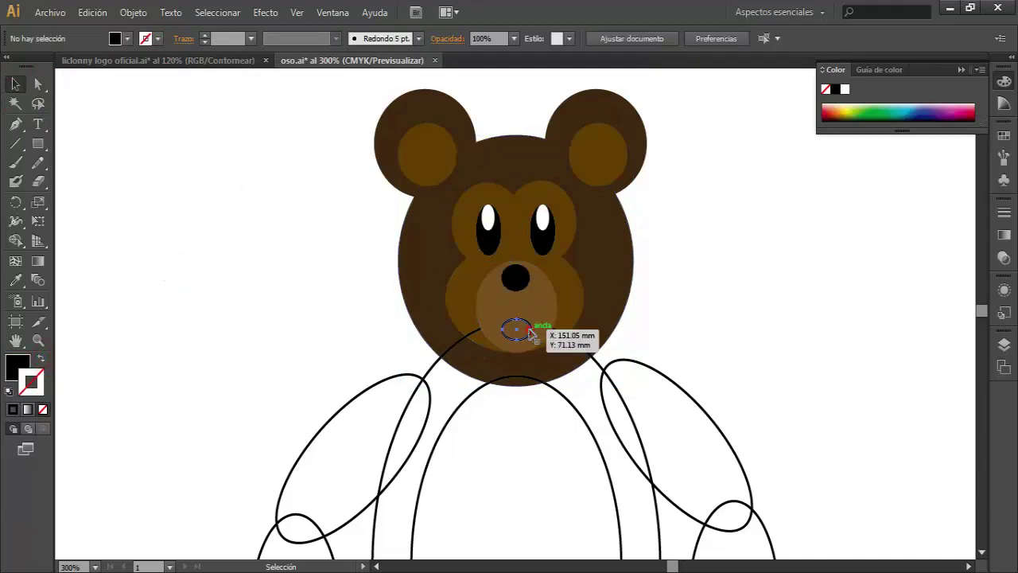
left_click(531, 328)
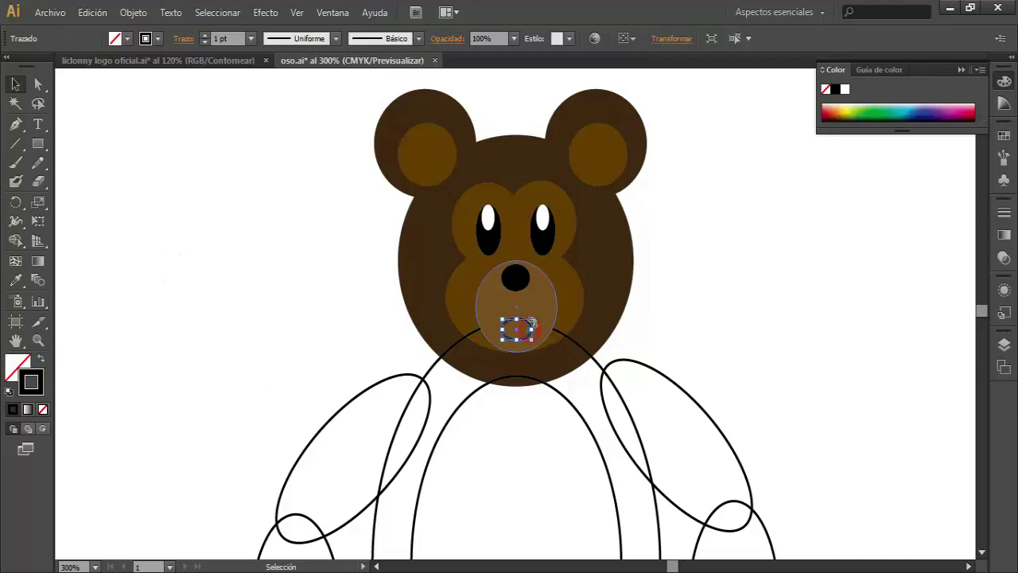
left_click(42, 359)
left_click(195, 248)
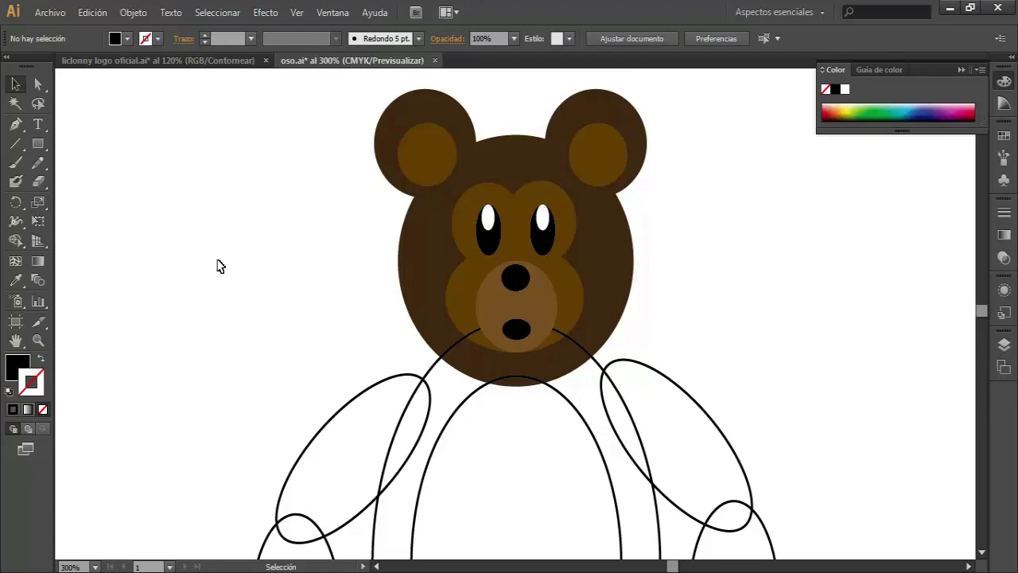
Step: Zoom out and group all head, ear and face pieces, excluding the body ellipse
left_click(41, 342)
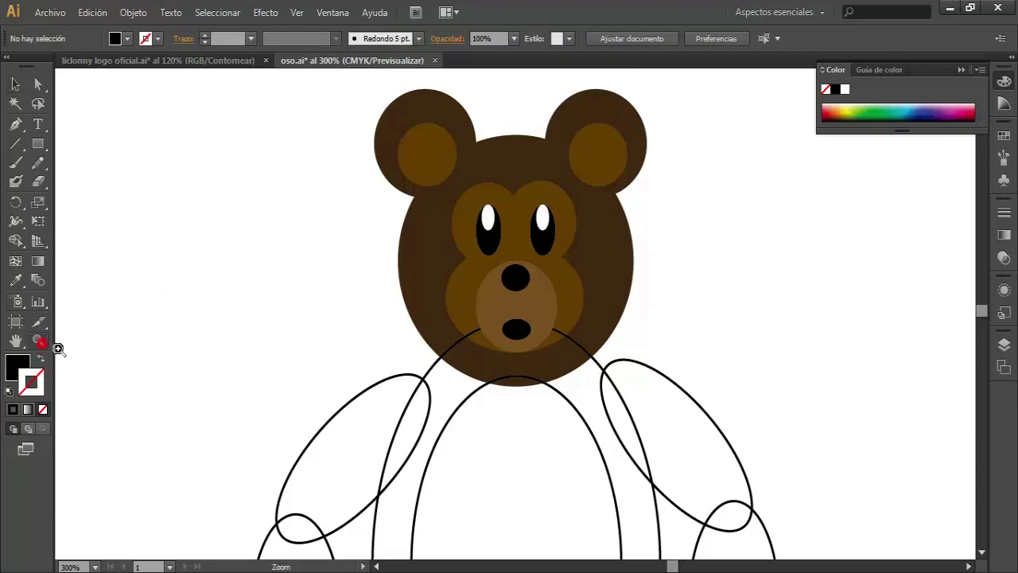
left_click(628, 368, "alt")
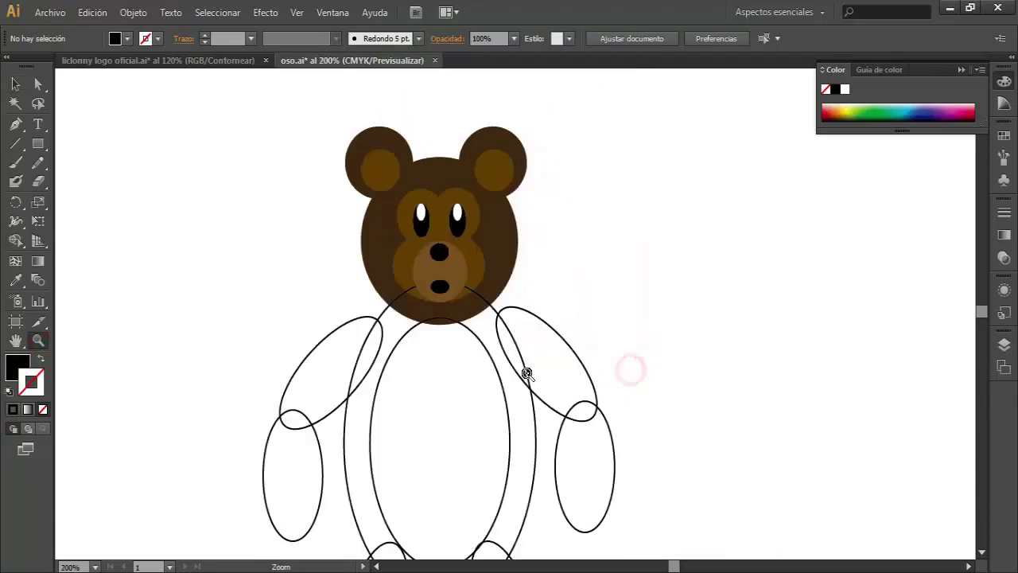
left_click(527, 370, "alt")
left_click(15, 83)
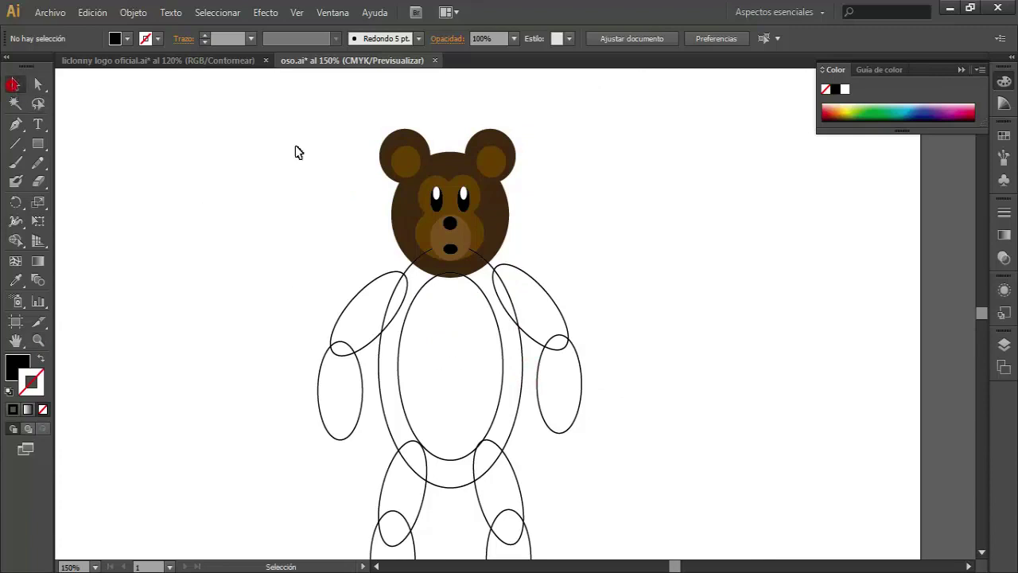
left_click_drag(351, 118, 537, 254)
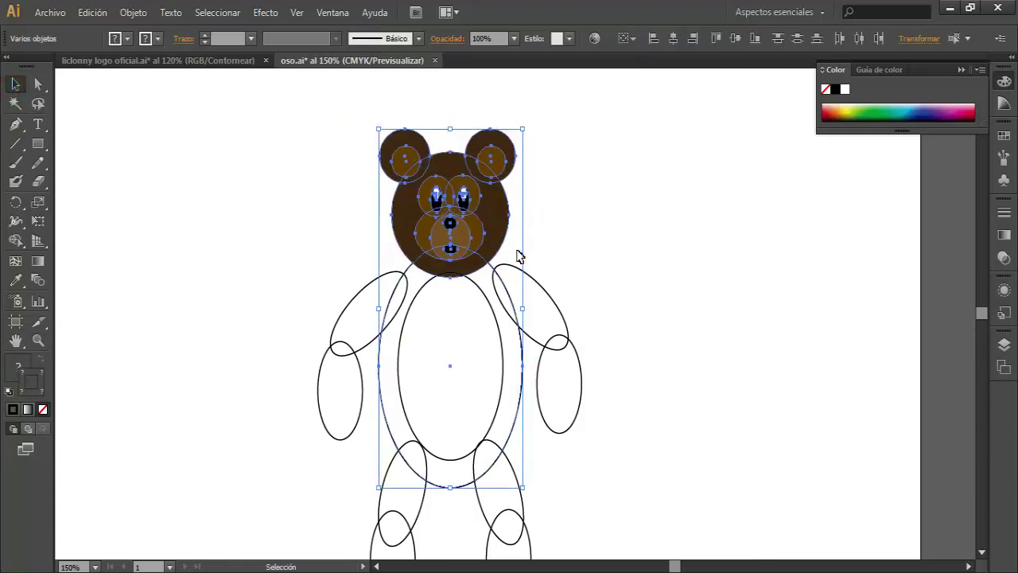
left_click(491, 272, "shift")
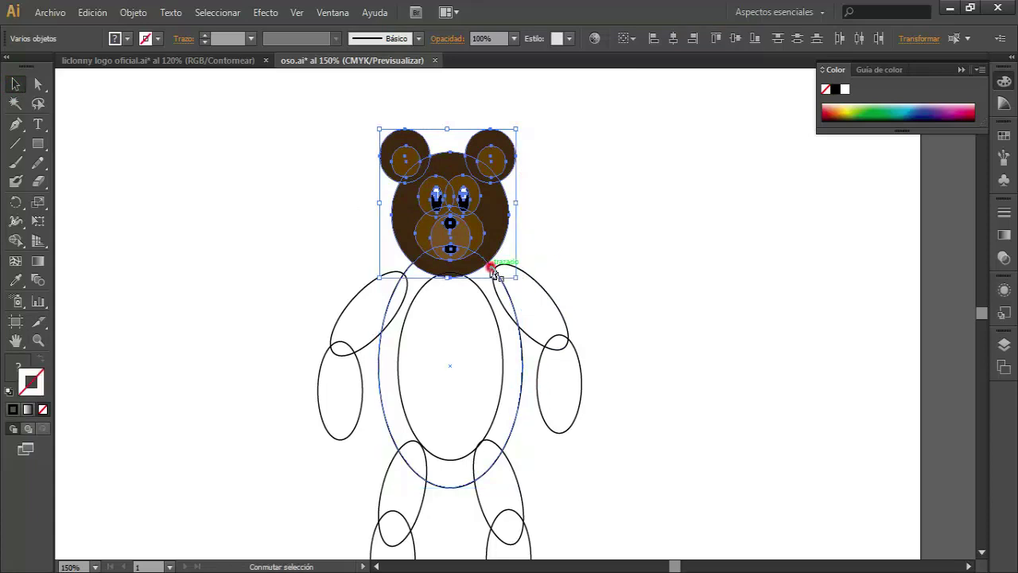
right_click(503, 209)
left_click(567, 291)
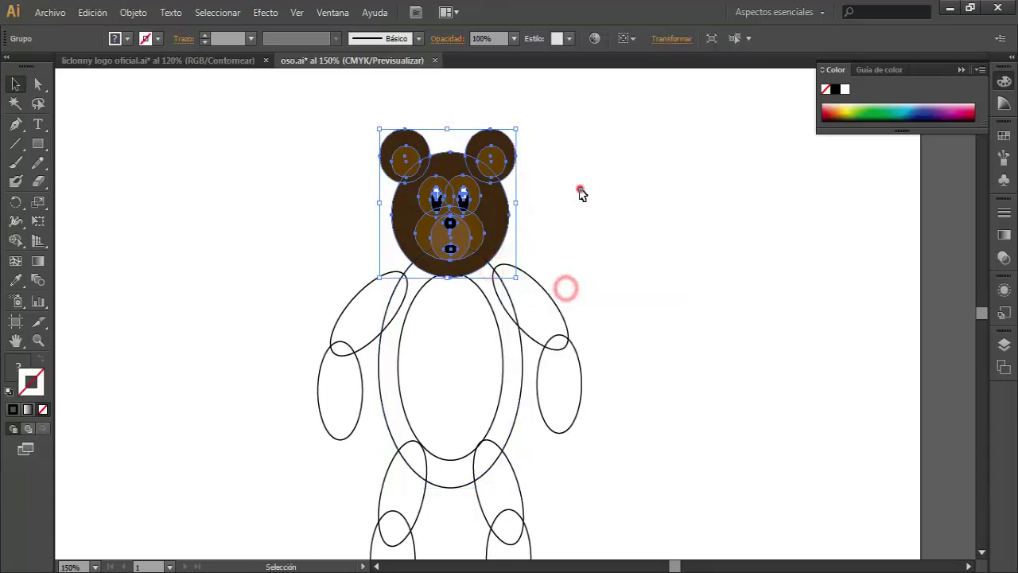
left_click(580, 192)
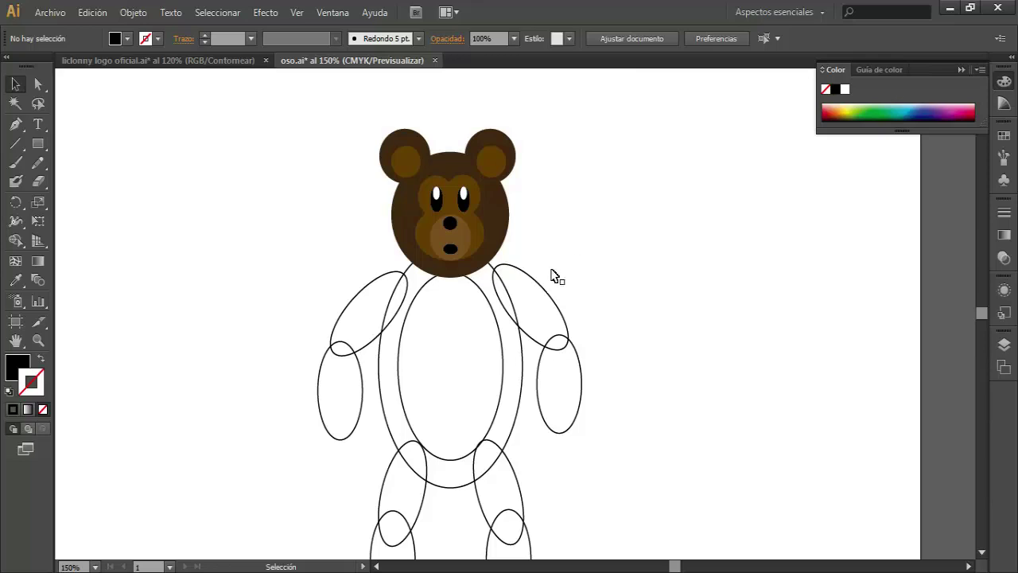
Step: Select all four arm ellipses and eyedropper the head's dark brown onto them
left_click(546, 295)
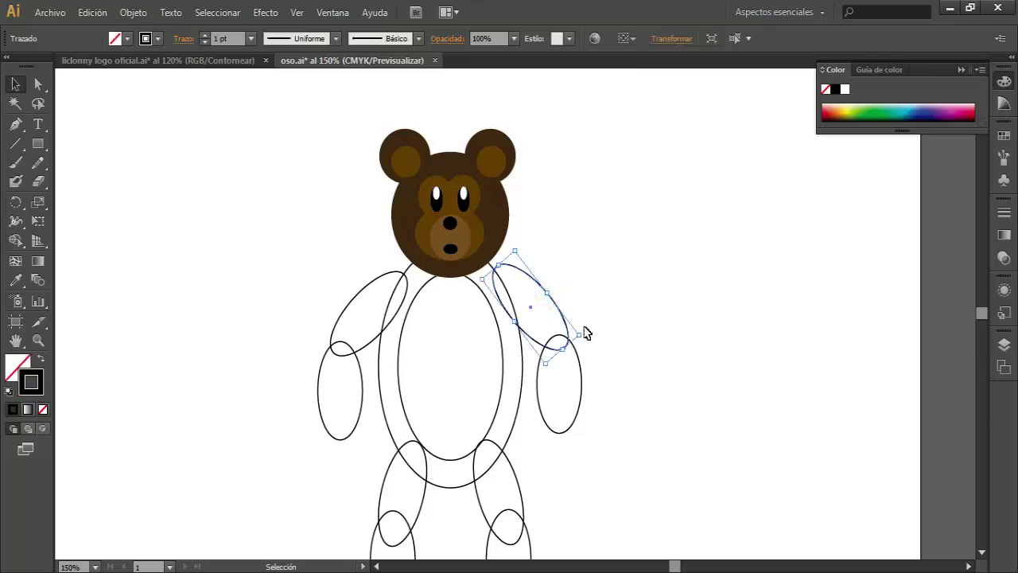
left_click(581, 386, "shift")
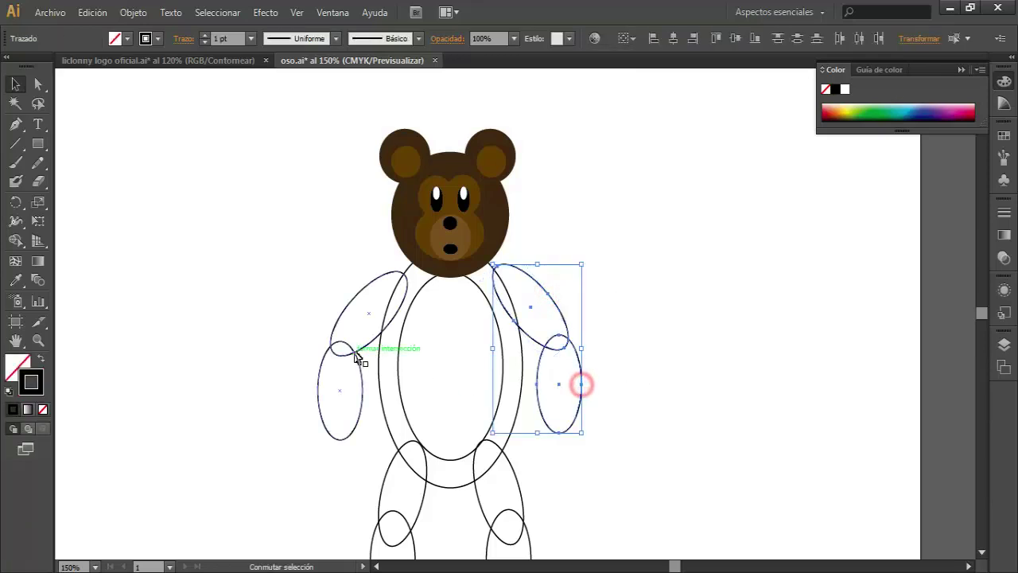
left_click(364, 351, "shift")
left_click(363, 387, "shift")
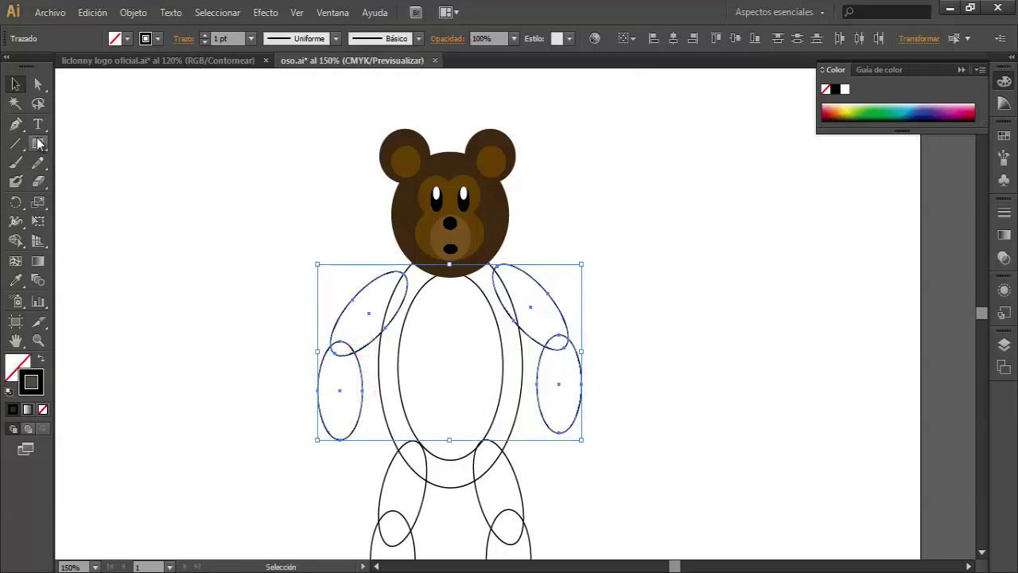
left_click(18, 283)
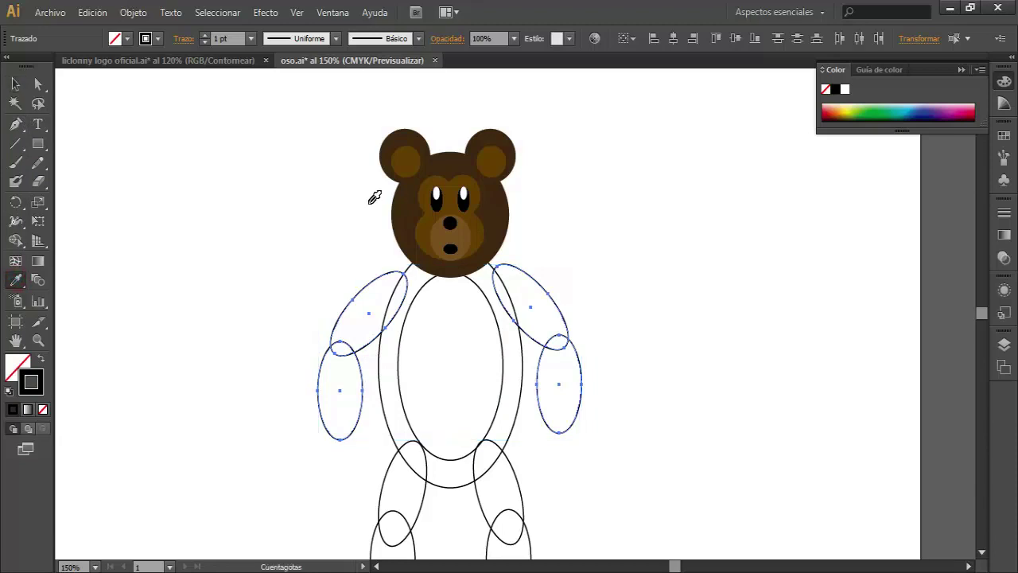
left_click(502, 203)
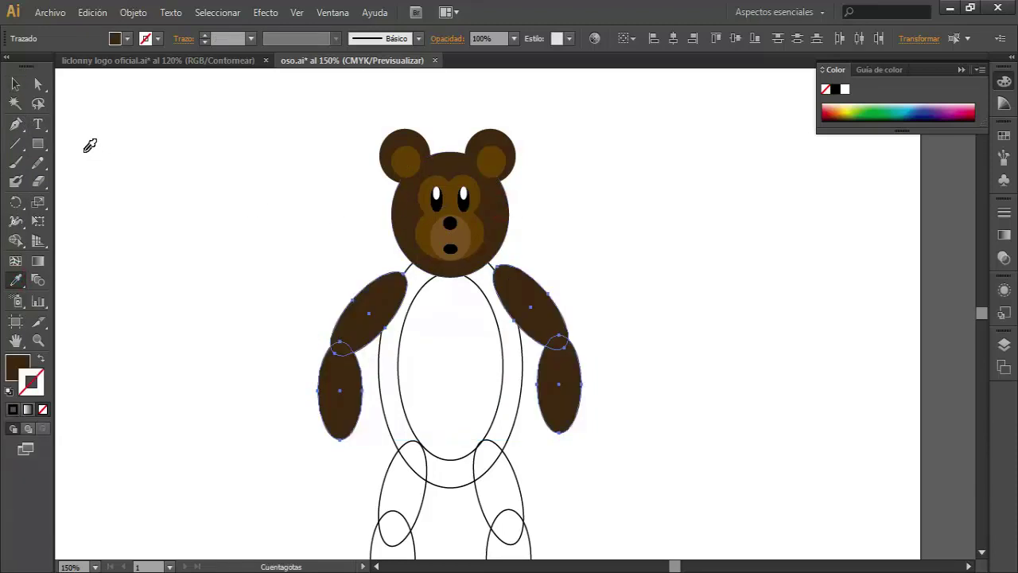
left_click(17, 84)
left_click(189, 167)
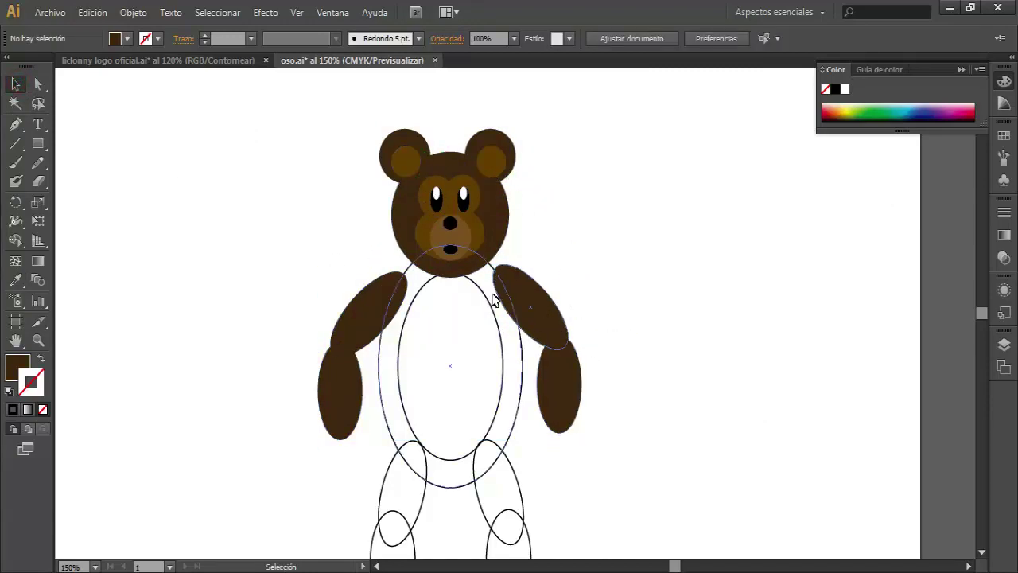
Step: Apply the head's dark brown to the outer body ellipse using the Eyedropper
left_click(523, 353)
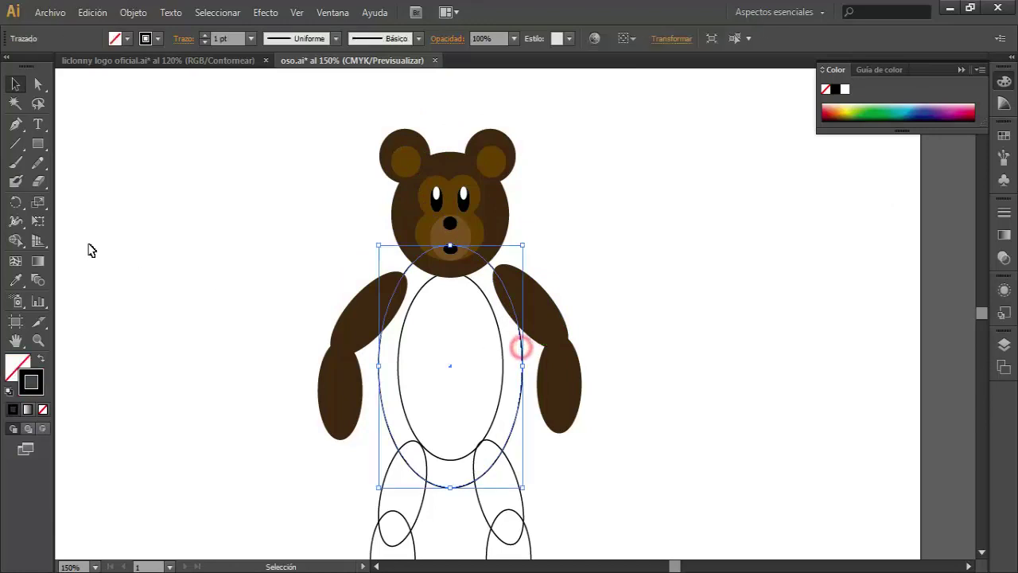
left_click(16, 280)
left_click(509, 222)
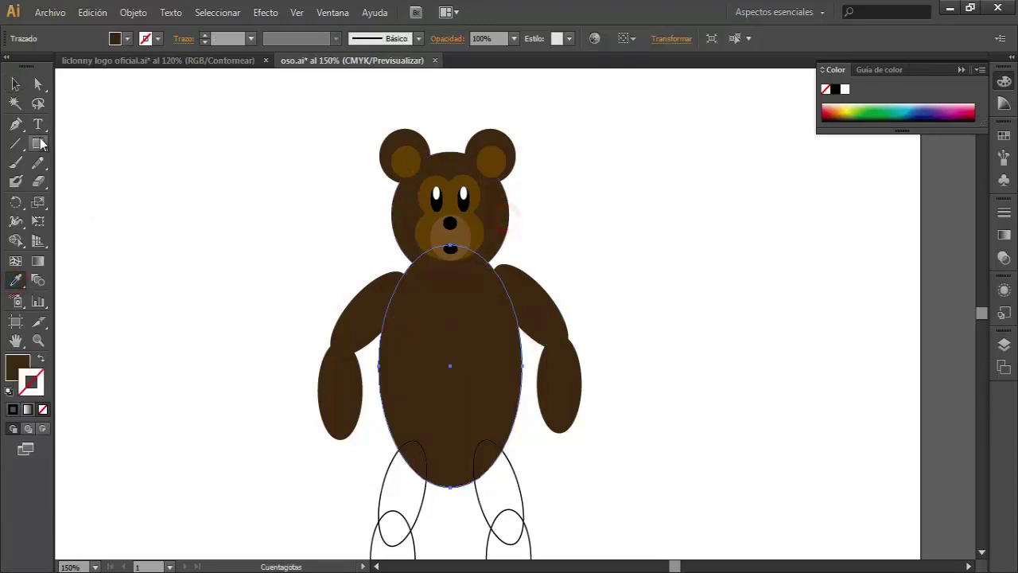
left_click(16, 83)
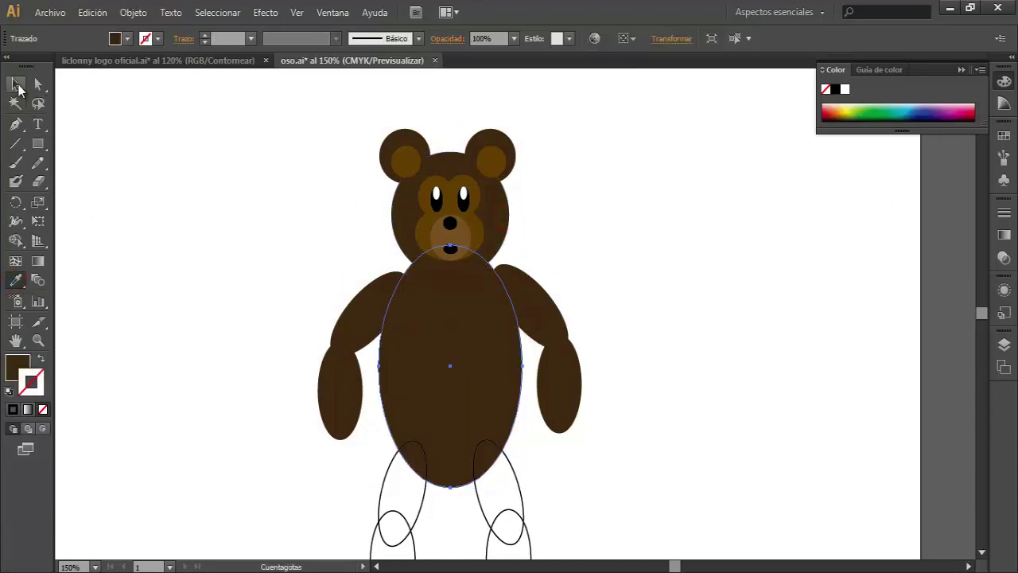
left_click(487, 305)
right_click(489, 303)
mouse_move(540, 272)
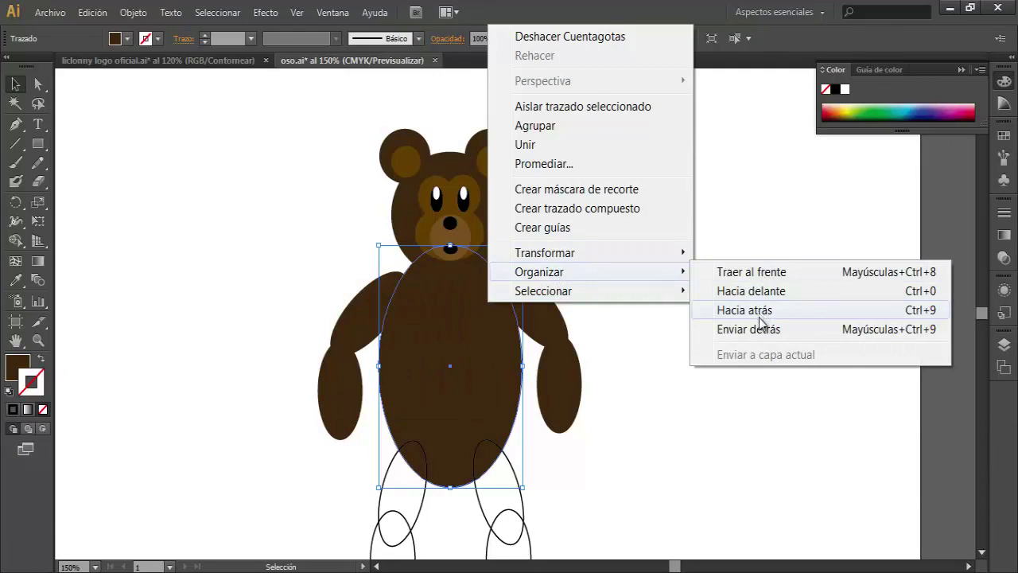
Step: Send the body behind the arms and fill the belly oval with C=40 M=70 Y=100 K=50
left_click(760, 328)
left_click(632, 247)
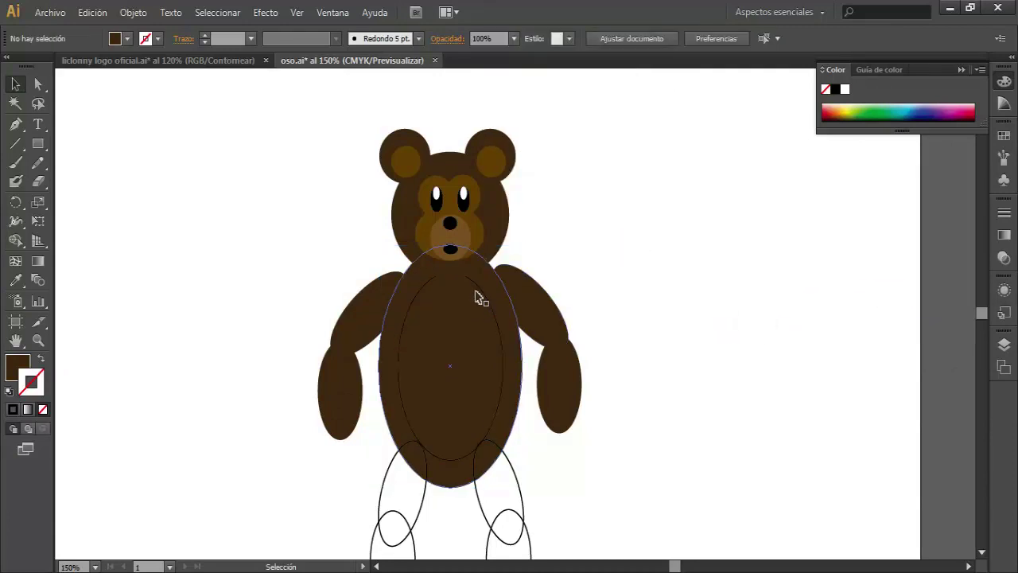
left_click(478, 287)
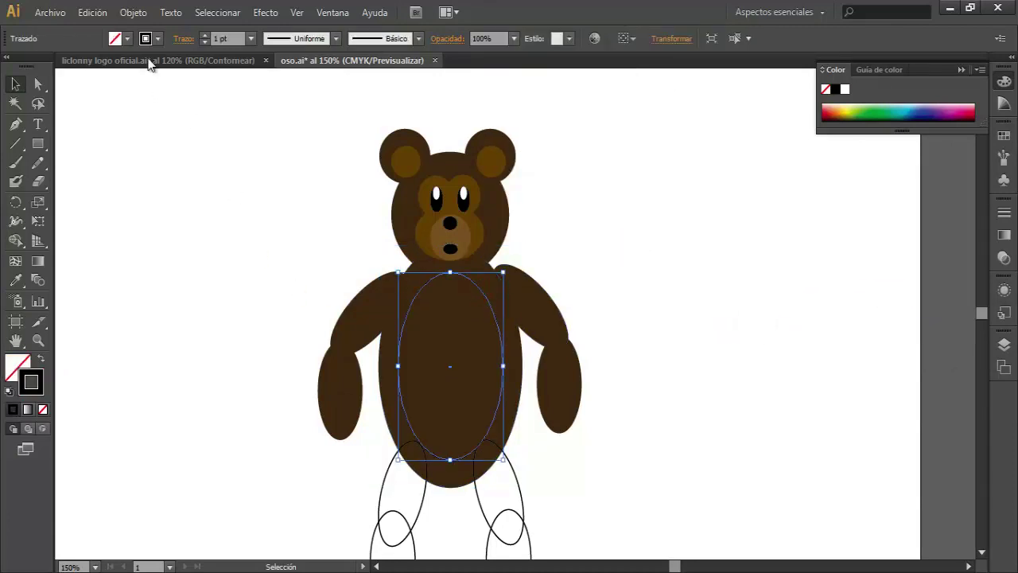
left_click(126, 42)
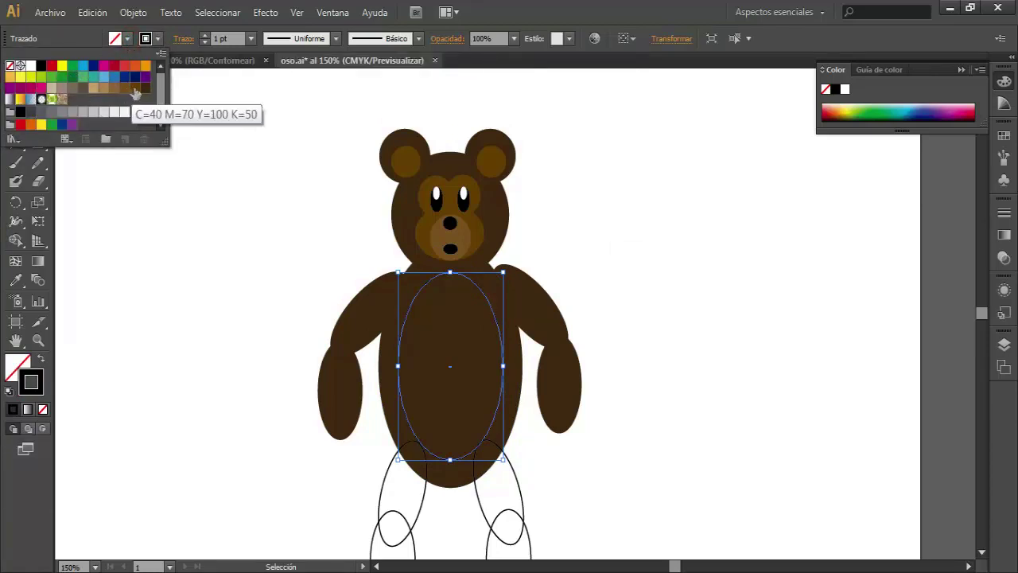
left_click(135, 89)
left_click(265, 116)
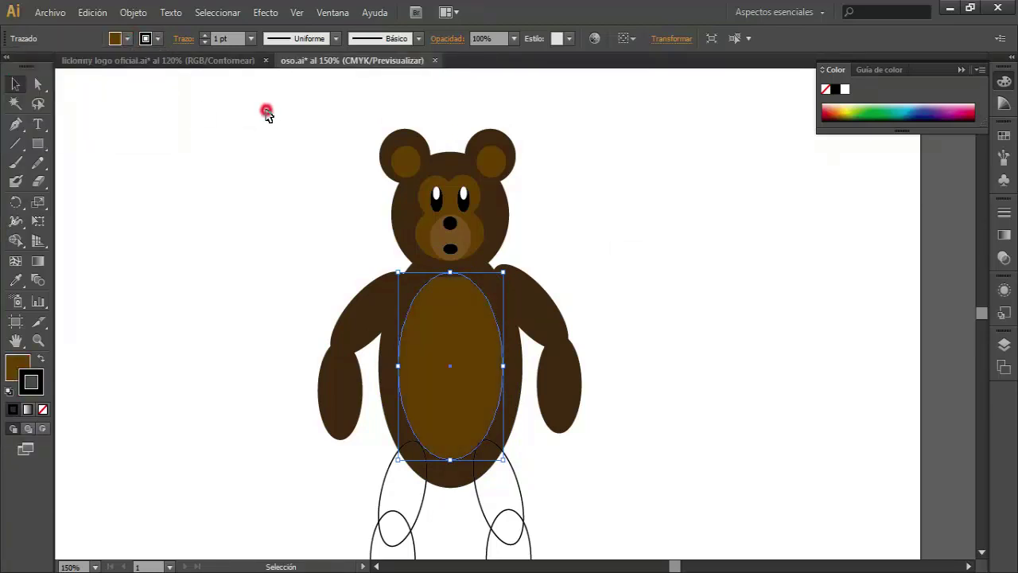
left_click(251, 161)
scroll(422, 297, "down", 1)
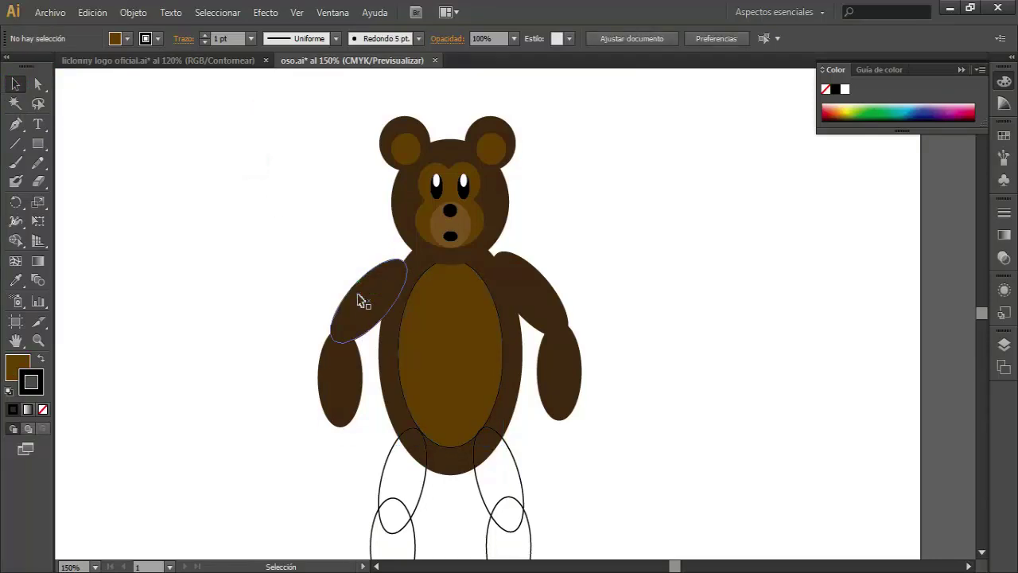
scroll(364, 295, "down", 2)
Step: Remove the belly ellipse's outline by setting its stroke to None
left_click(411, 272)
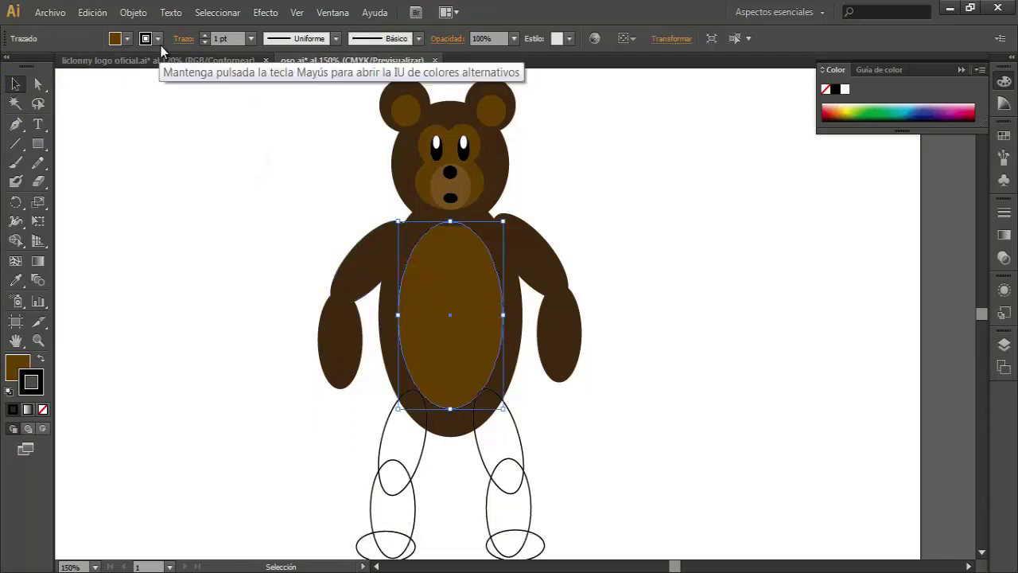
left_click(158, 38)
left_click(15, 68)
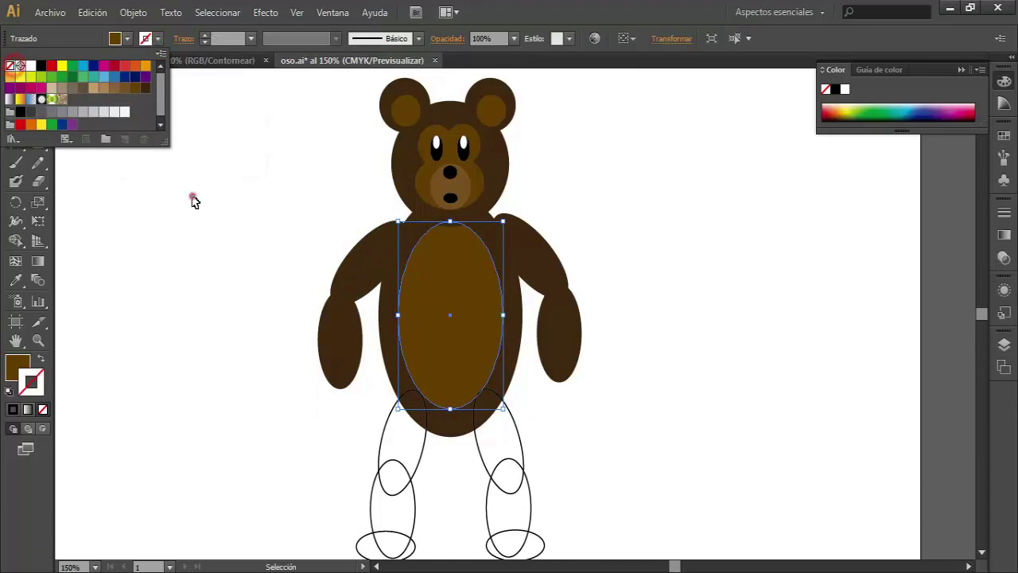
left_click(191, 198)
Step: Make all leg and foot ellipses solid dark brown with no stroke
scroll(266, 366, "down", 2)
scroll(244, 378, "down", 1)
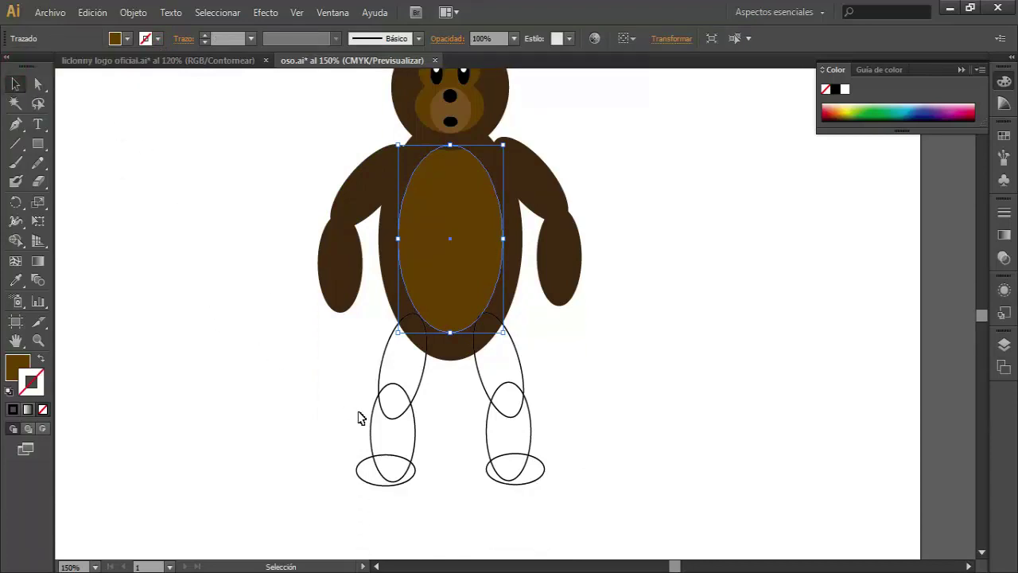
left_click_drag(329, 370, 575, 493)
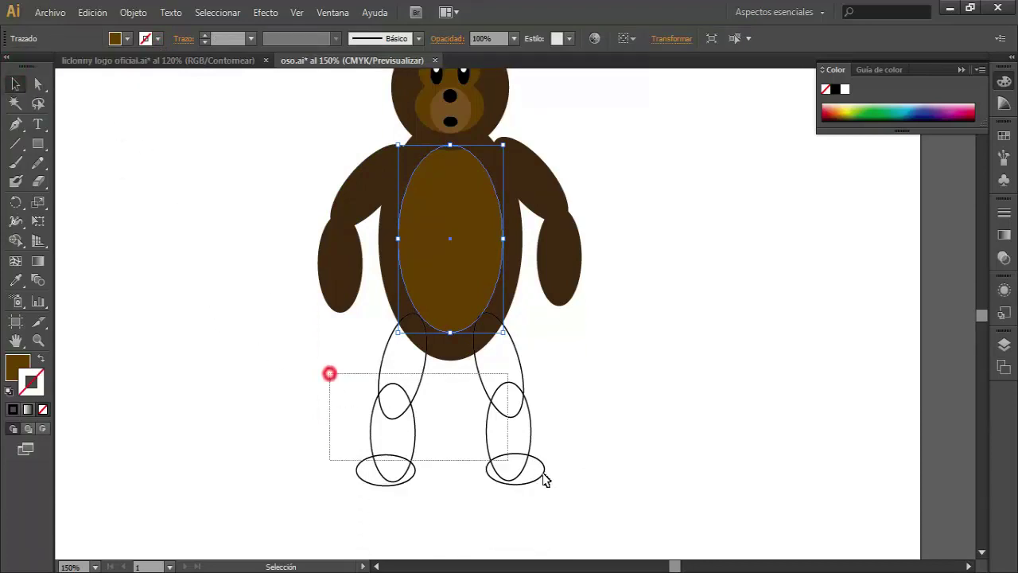
left_click(128, 38)
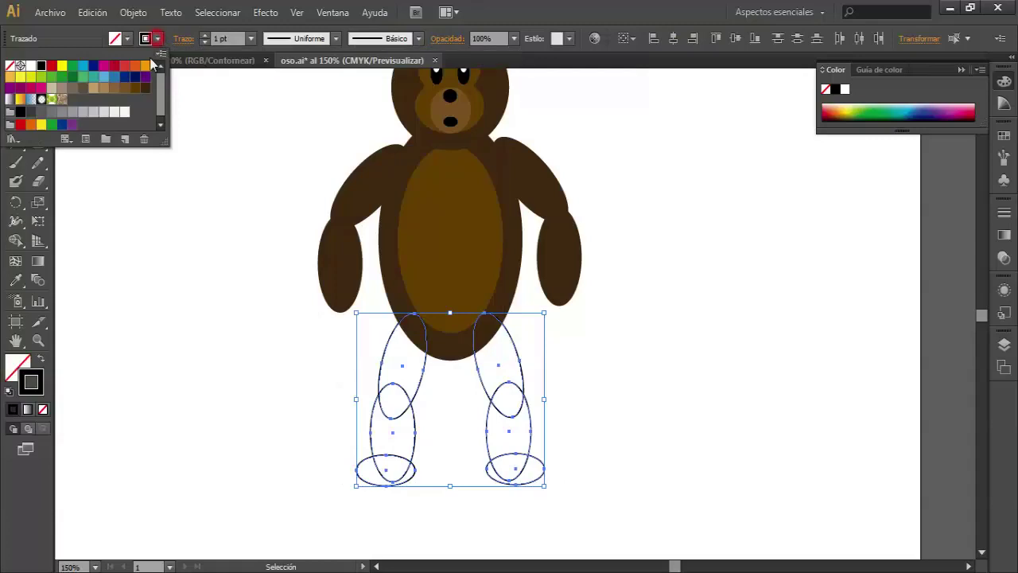
left_click(10, 67)
left_click(127, 38)
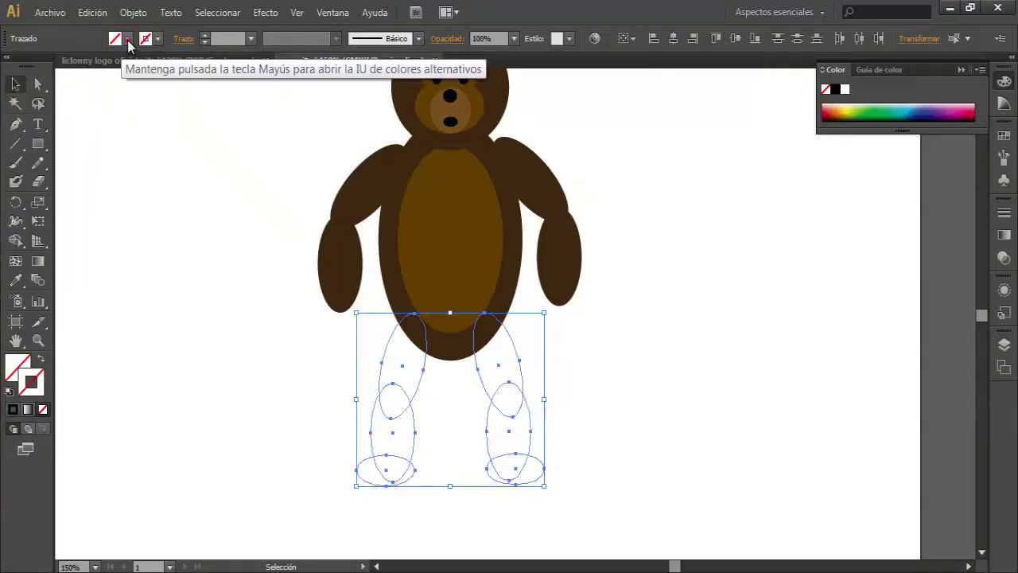
left_click(127, 40)
left_click(148, 92)
left_click(213, 249)
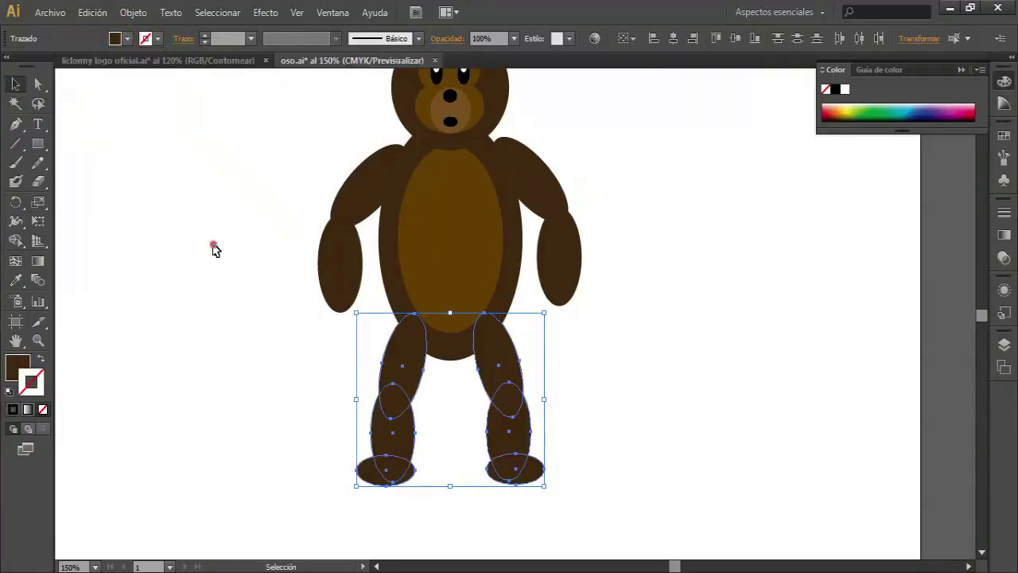
left_click(191, 239)
scroll(628, 372, "up", 1)
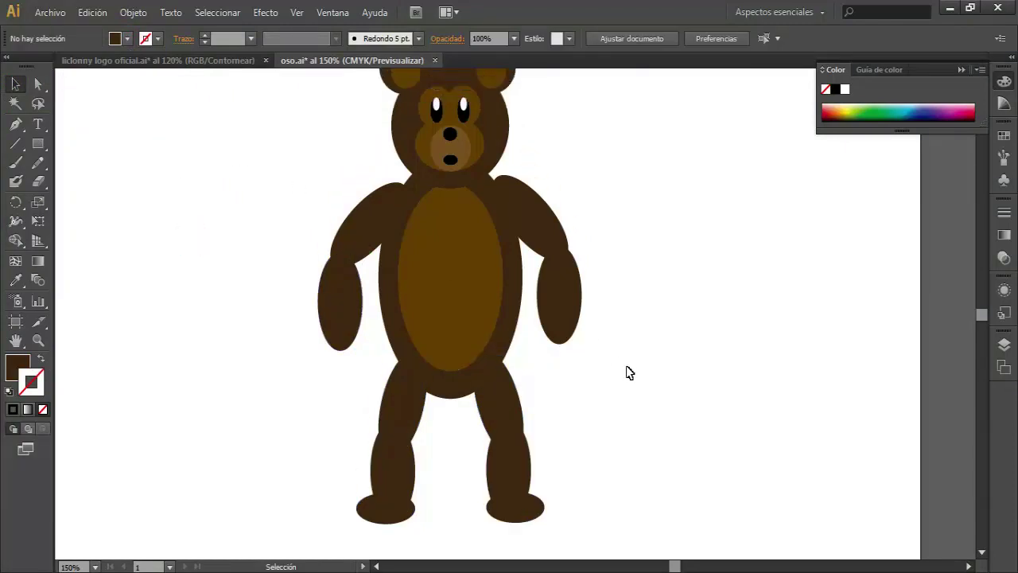
scroll(628, 334, "up", 1)
scroll(623, 262, "up", 1)
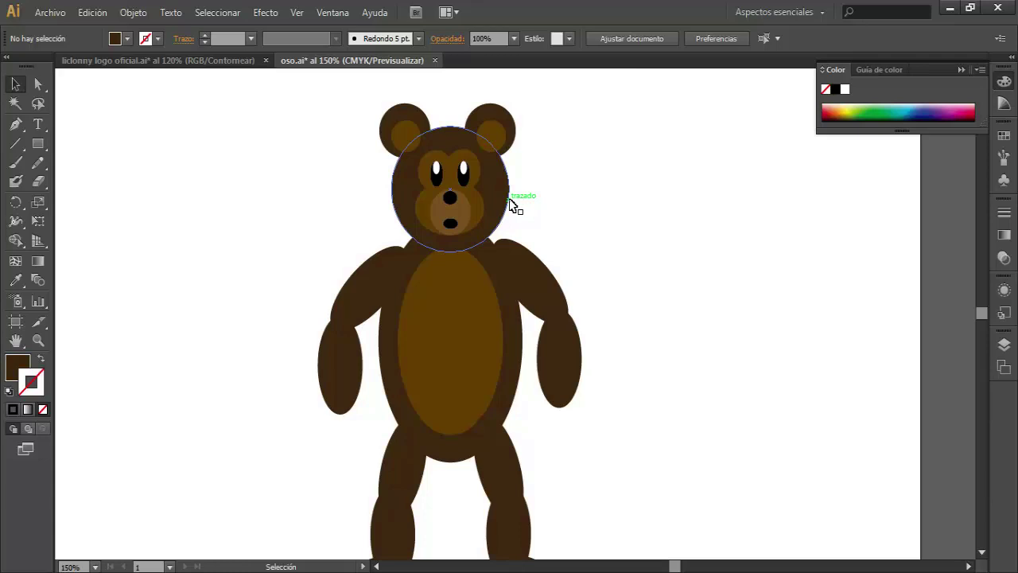
Step: Inside the head group, fill the head circle with light grey C=0 M=0 Y=0 K=10
left_click(510, 201)
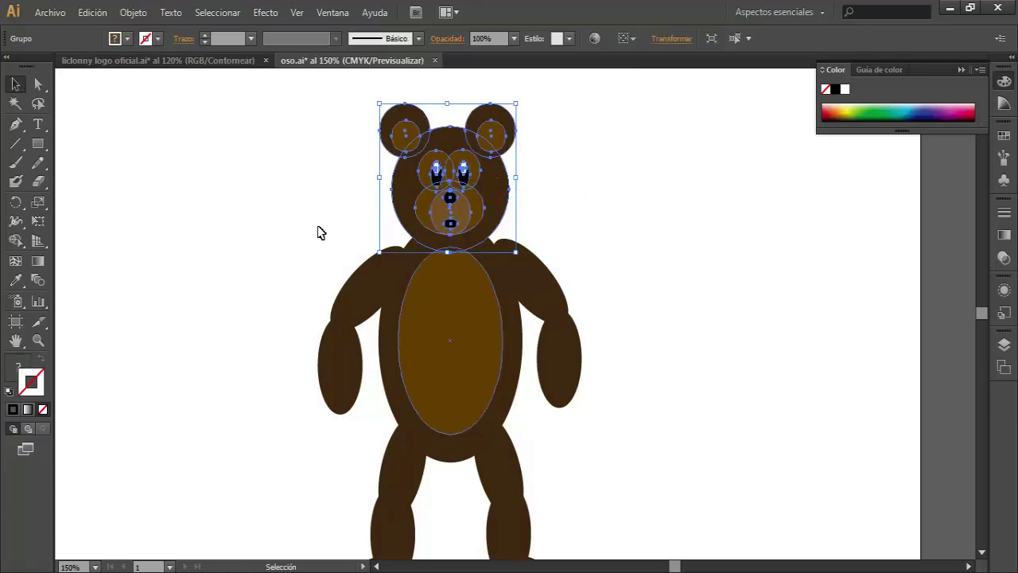
left_click(590, 191)
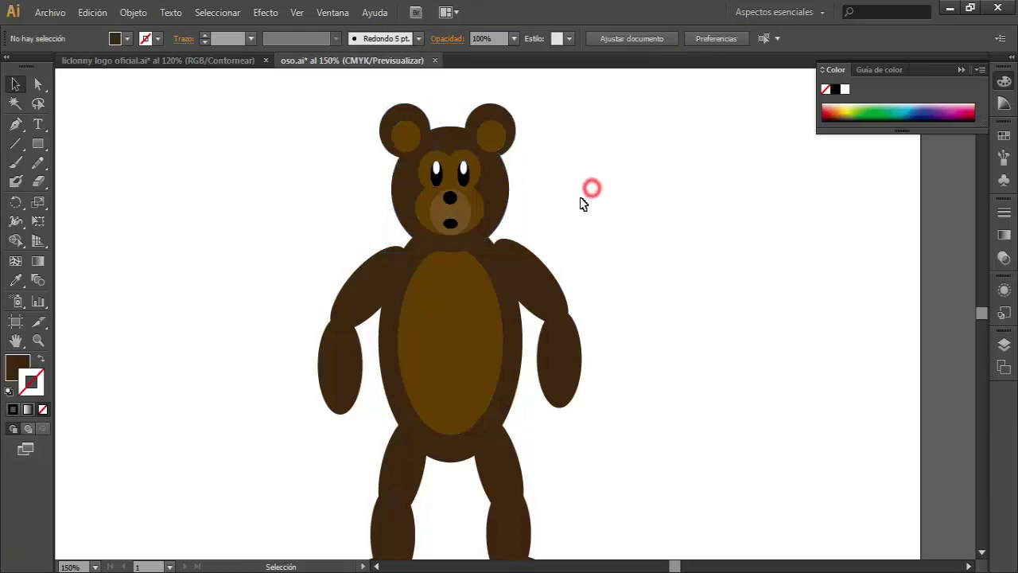
double_click(506, 198)
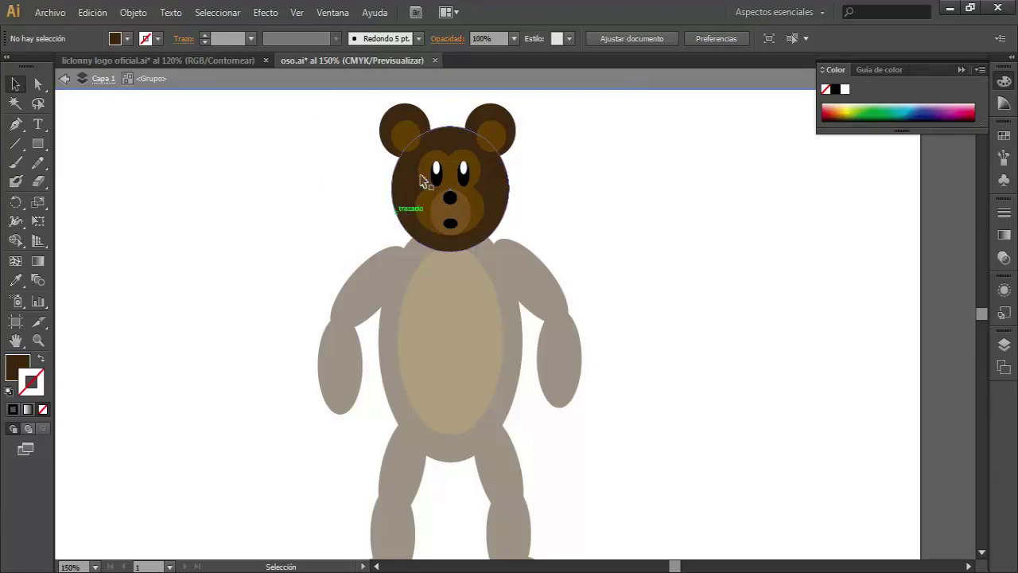
left_click(454, 133)
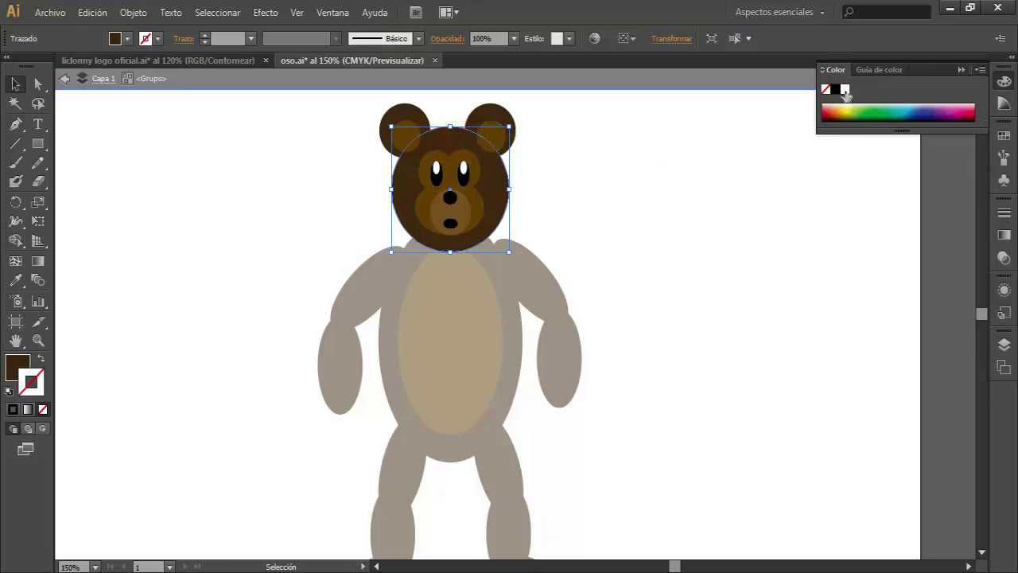
left_click(117, 38)
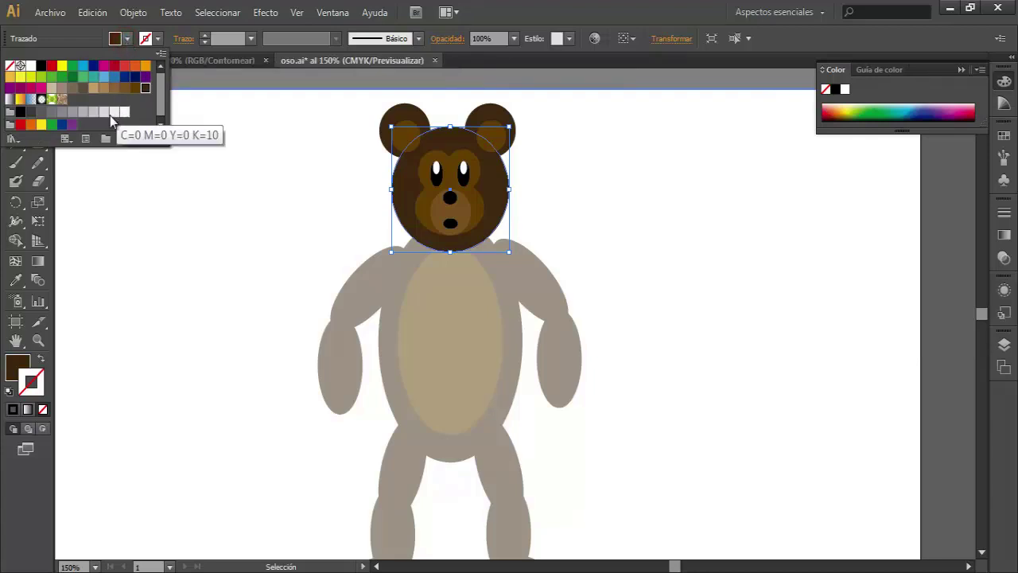
left_click(93, 111)
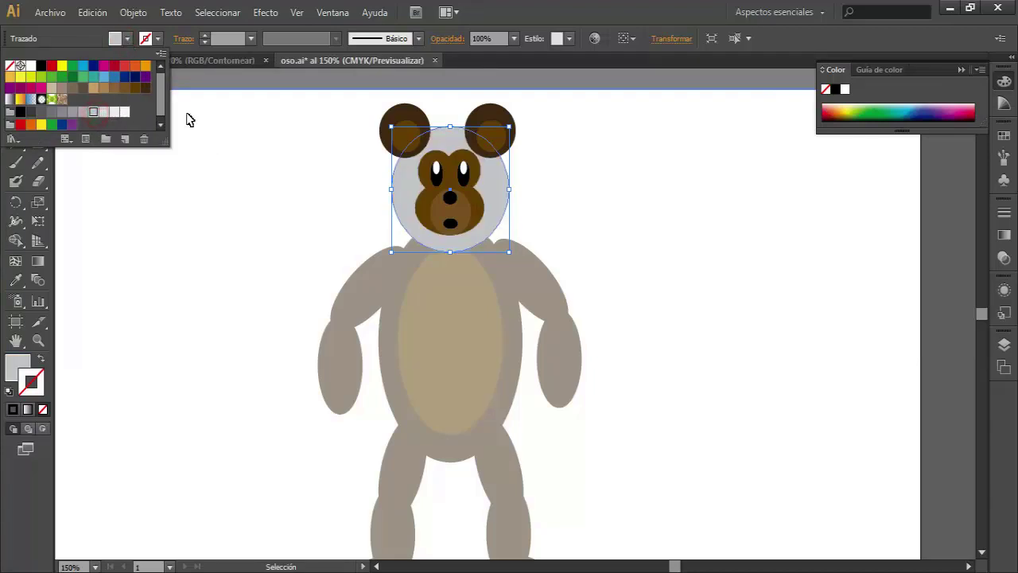
left_click(253, 132)
Step: Fill the left ear's outer circle with the same light grey K=10
left_click(387, 135)
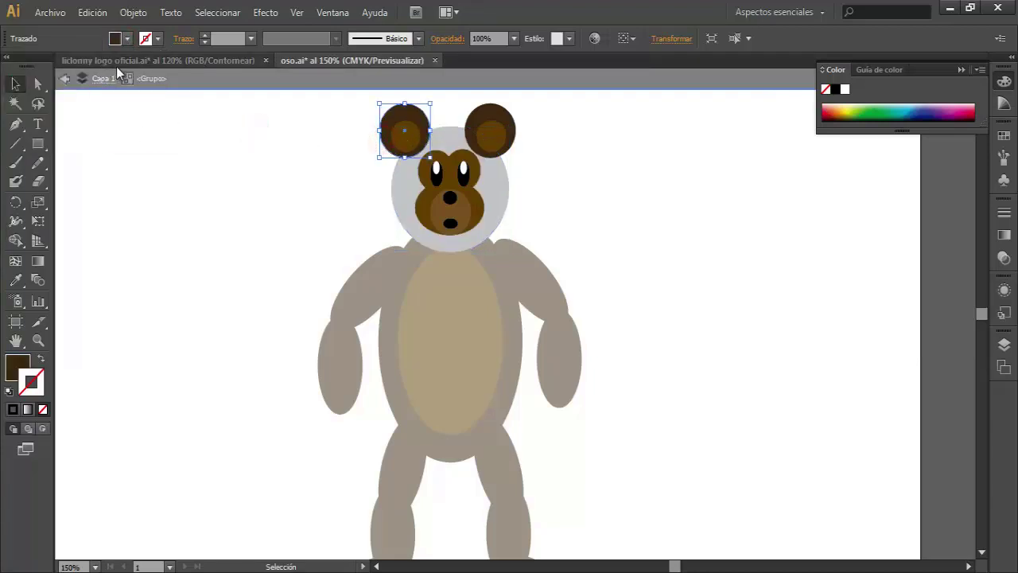
left_click(127, 38)
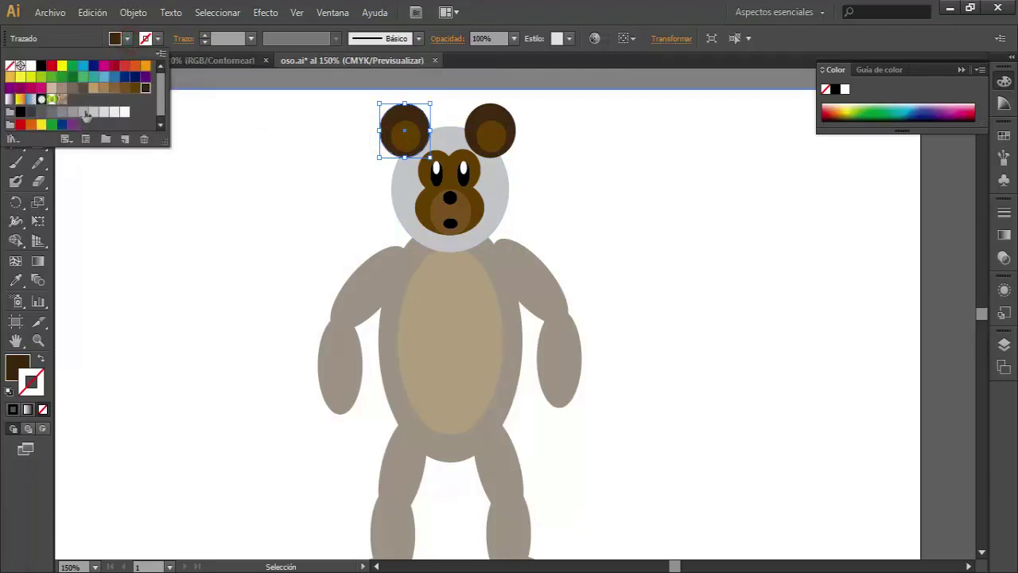
left_click(85, 112)
left_click(273, 171)
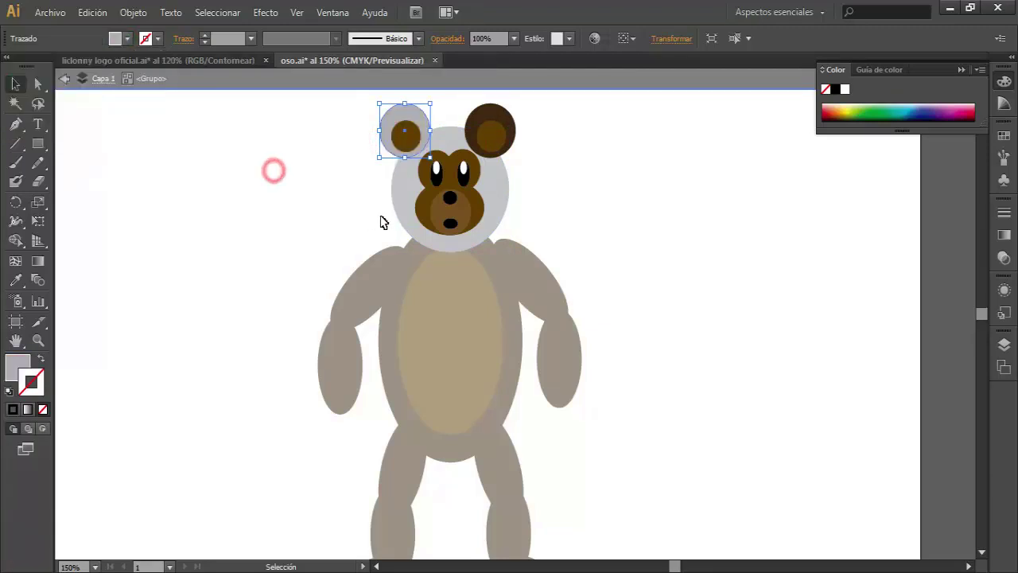
left_click(382, 215)
double_click(403, 207)
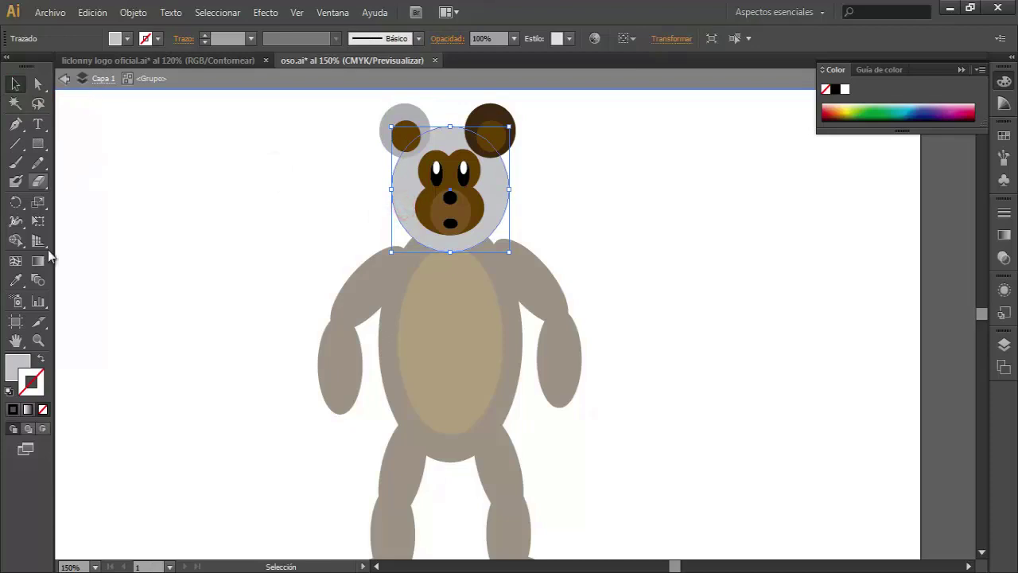
Step: Eyedropper the head's grey onto the right ear's outer circle
left_click(16, 280)
left_click(403, 113)
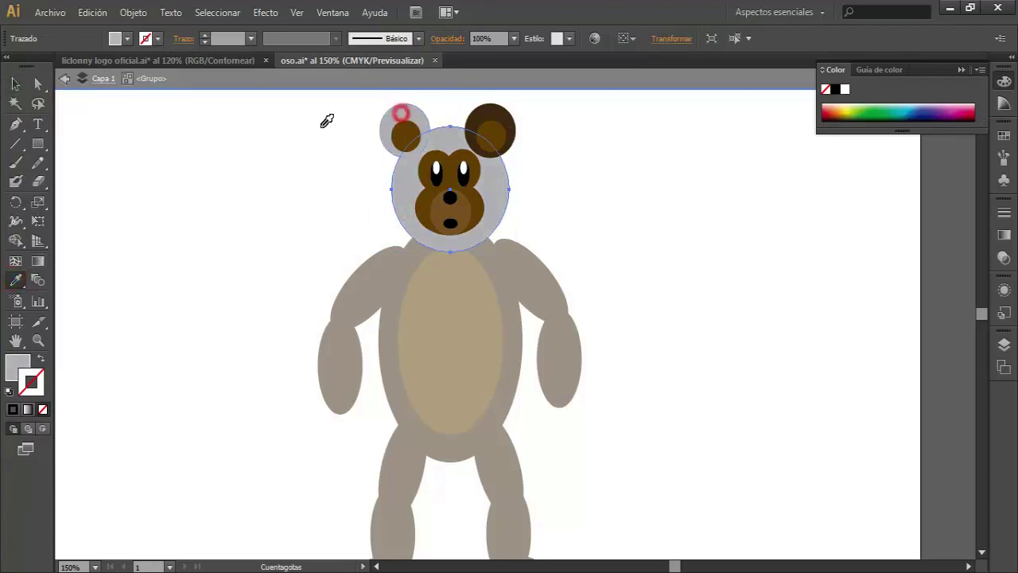
left_click(15, 83)
left_click(178, 183)
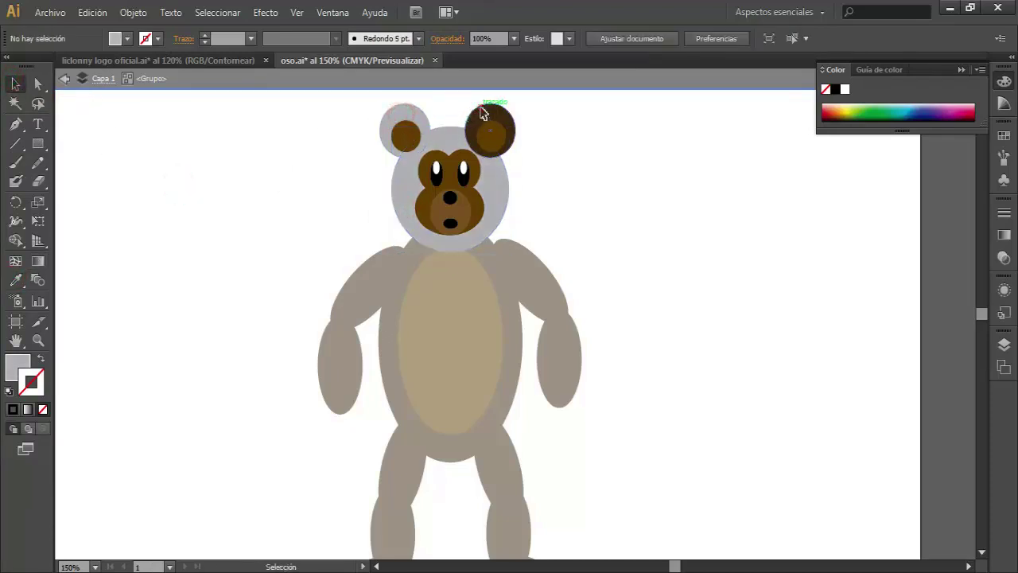
left_click(475, 117)
left_click(16, 280)
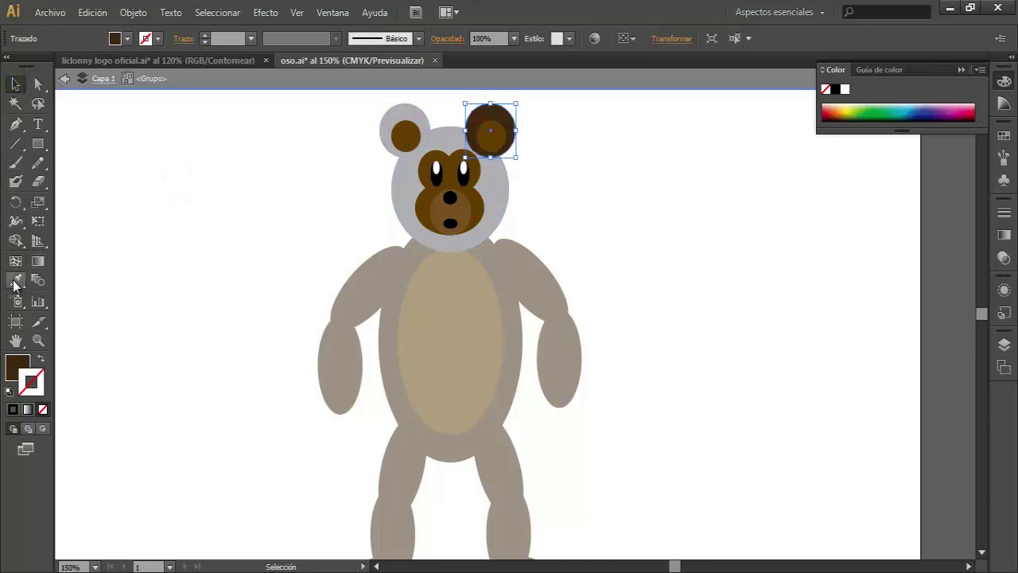
left_click(464, 129)
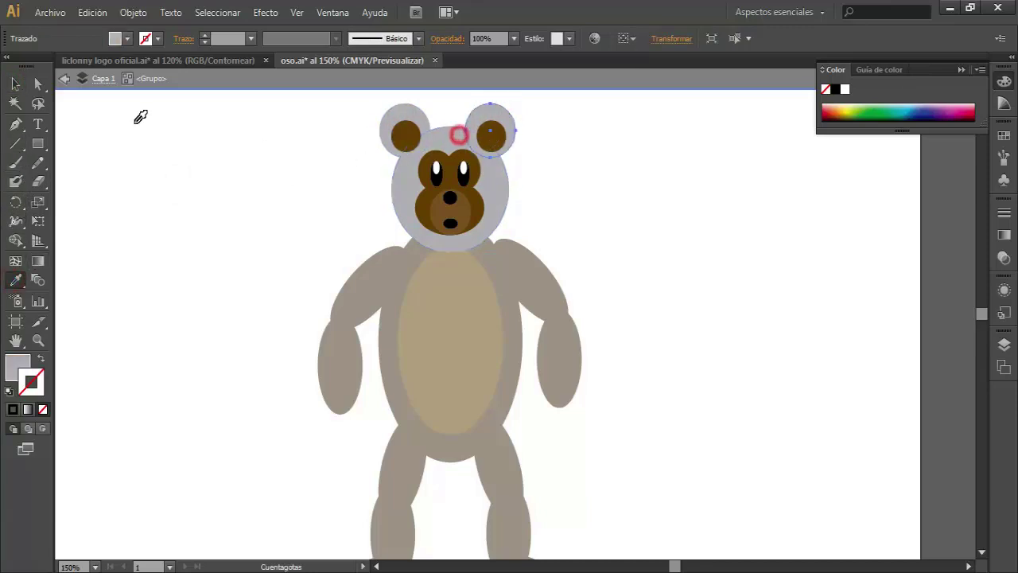
left_click(15, 83)
Step: Fill both brown inner ears with the C=0 M=0 Y=0 K=20 grey swatch
left_click(402, 141)
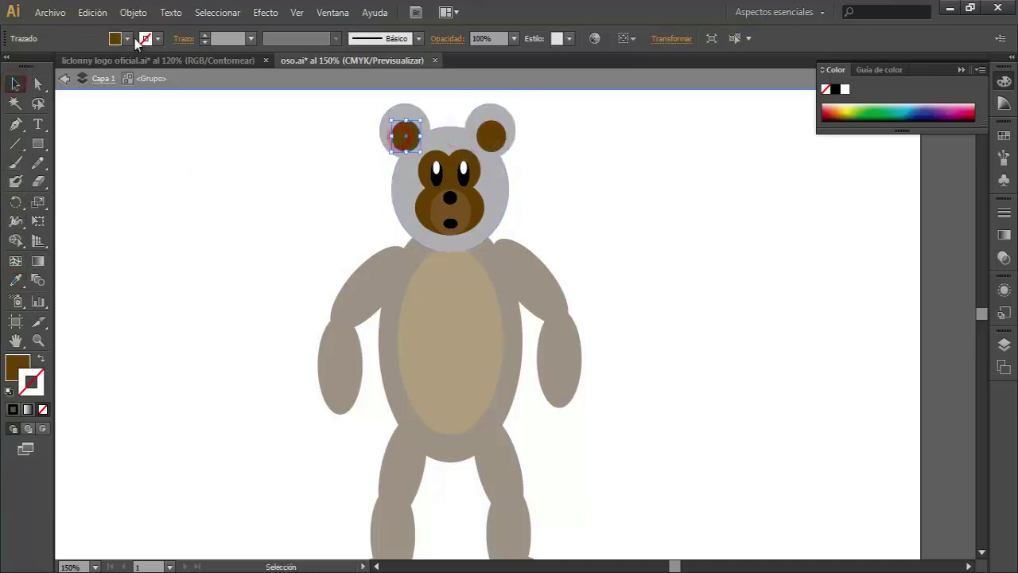
left_click(126, 38)
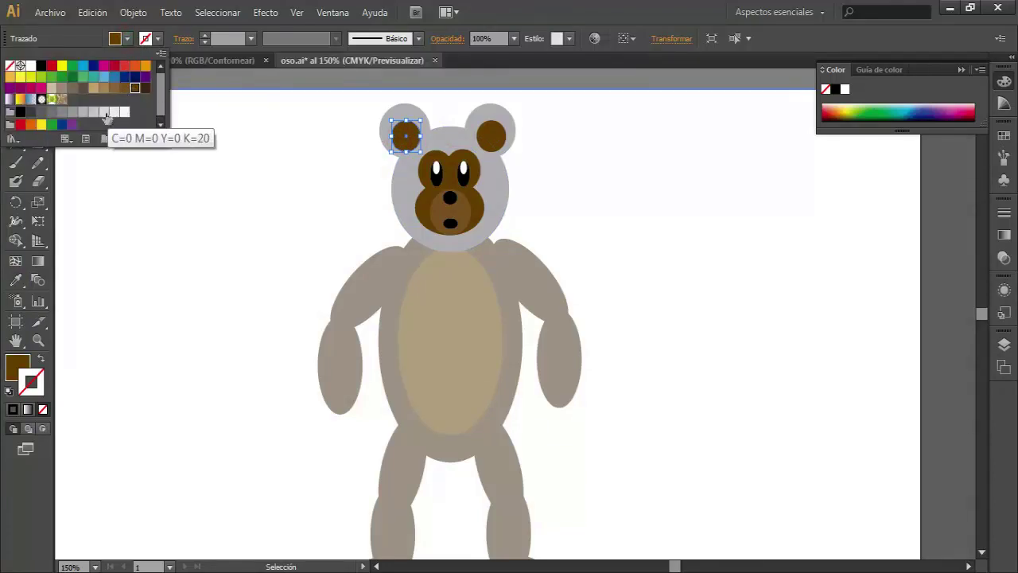
left_click(103, 118)
left_click(234, 176)
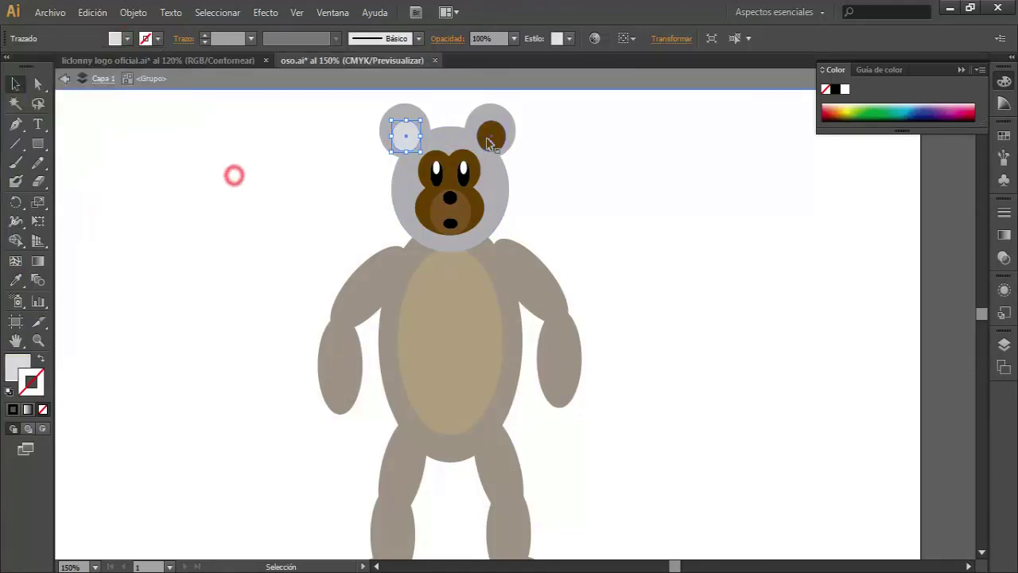
left_click(490, 137)
left_click(126, 39)
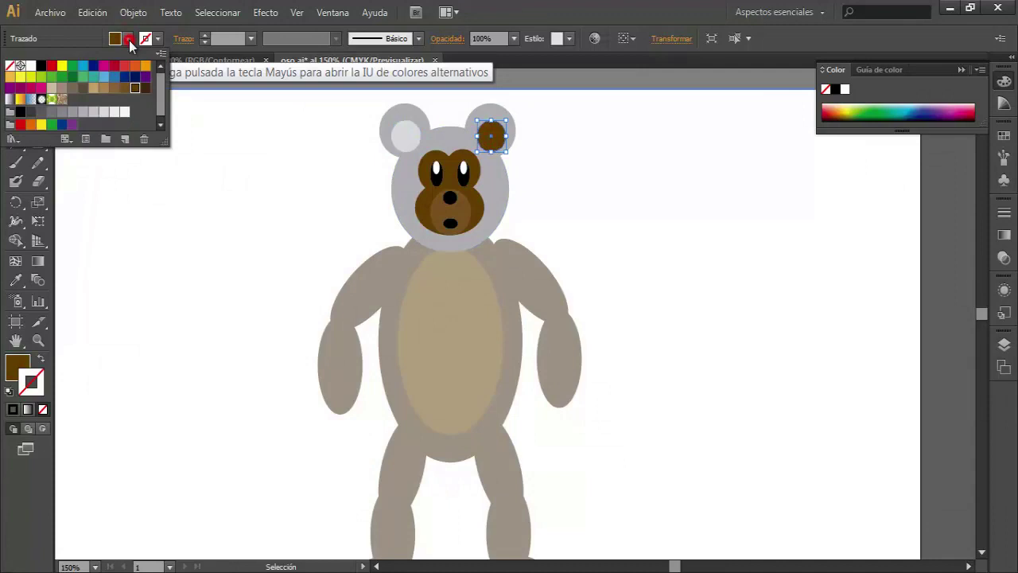
left_click(101, 120)
left_click(215, 175)
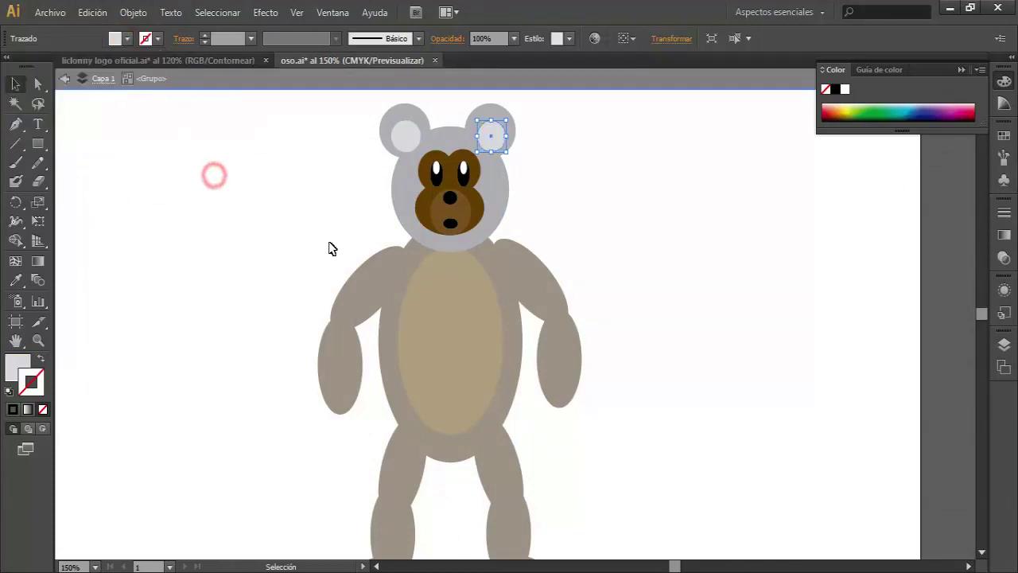
left_click(476, 214)
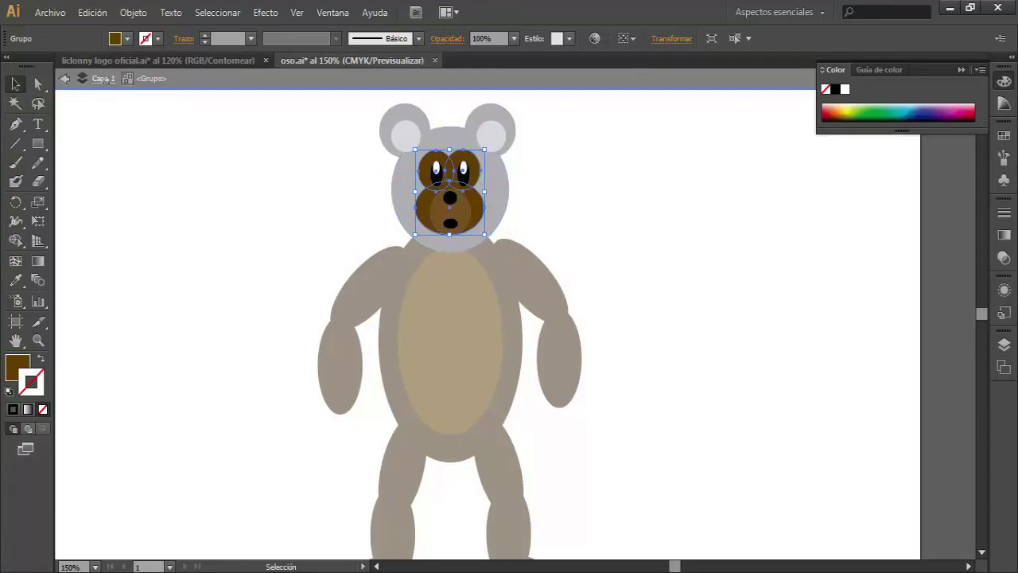
Step: Fill the face group's eye patches and snout with the K=20 grey swatch
left_click(126, 38)
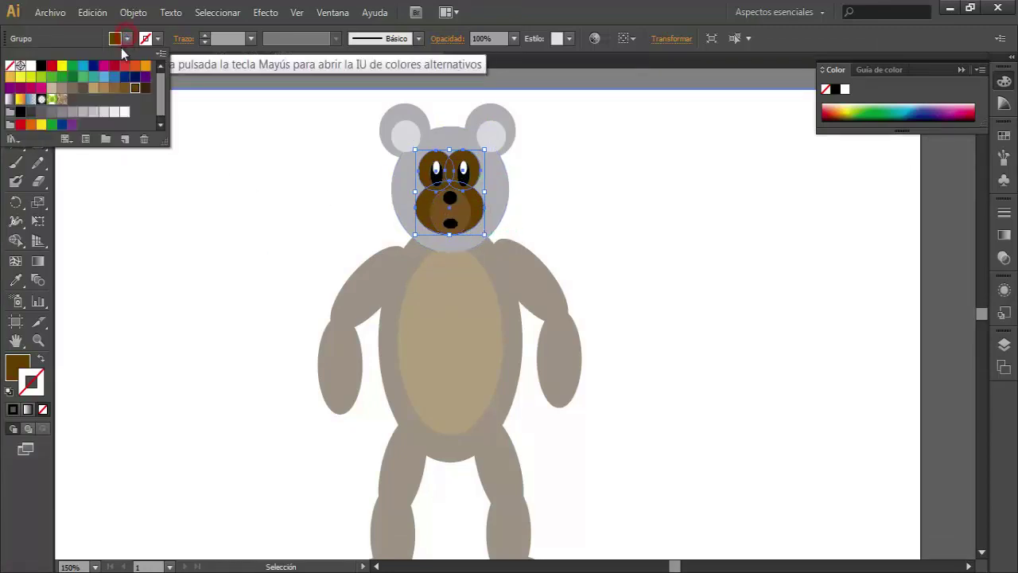
left_click(104, 112)
left_click(252, 188)
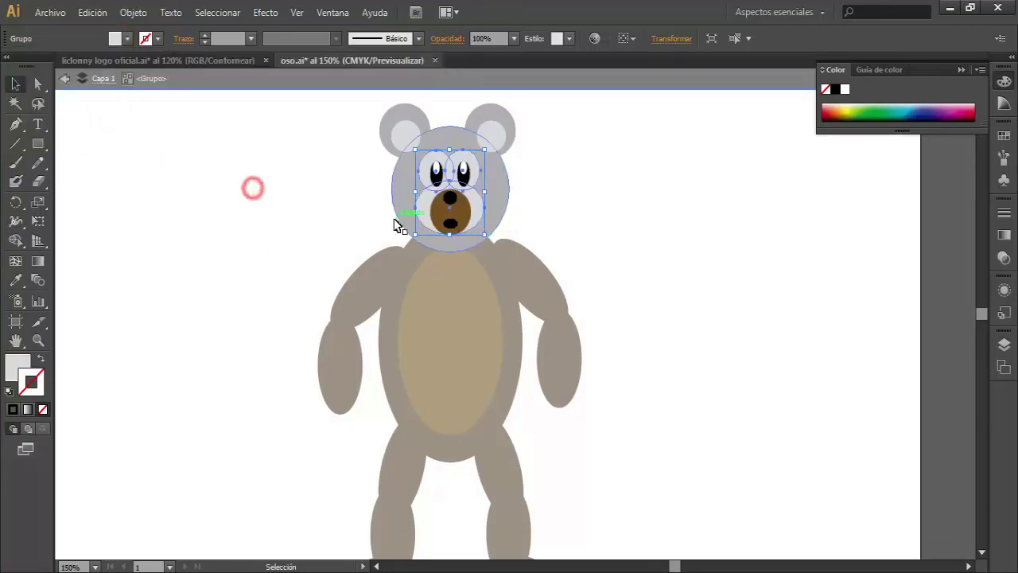
Step: Fill the muzzle with the near-white K=5 swatch and zoom in on the head
left_click(459, 226)
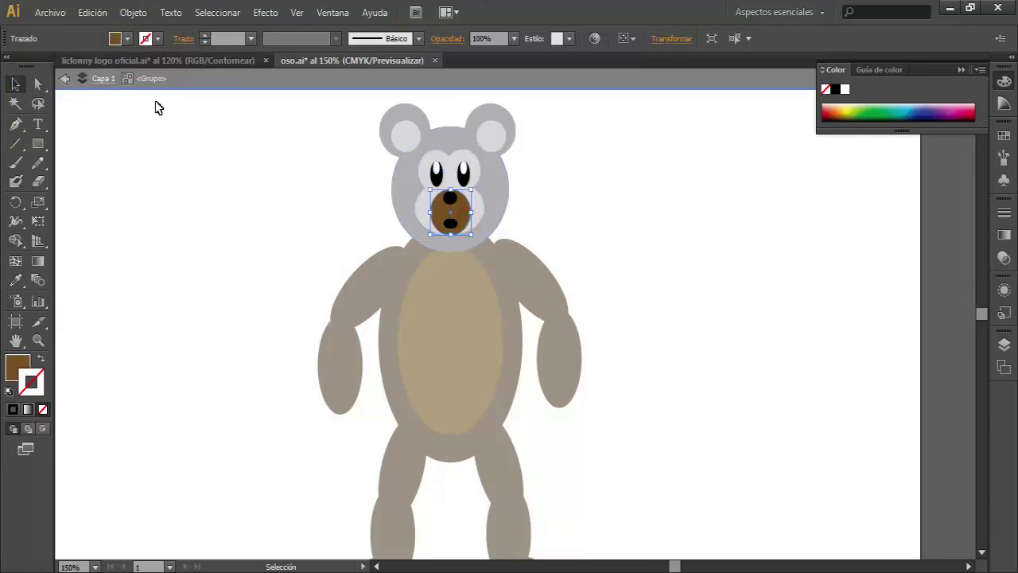
left_click(127, 38)
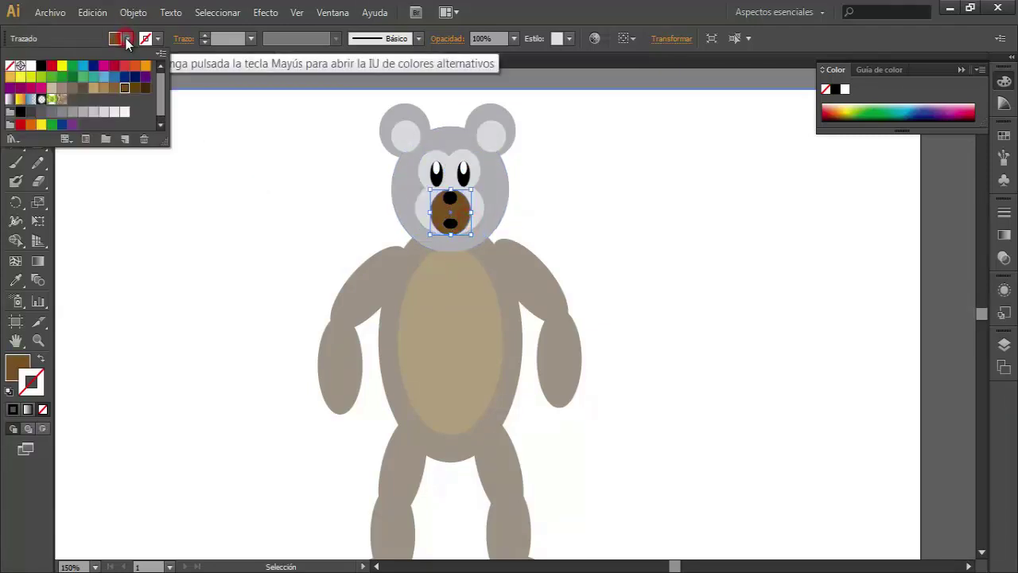
left_click(122, 112)
left_click(309, 189)
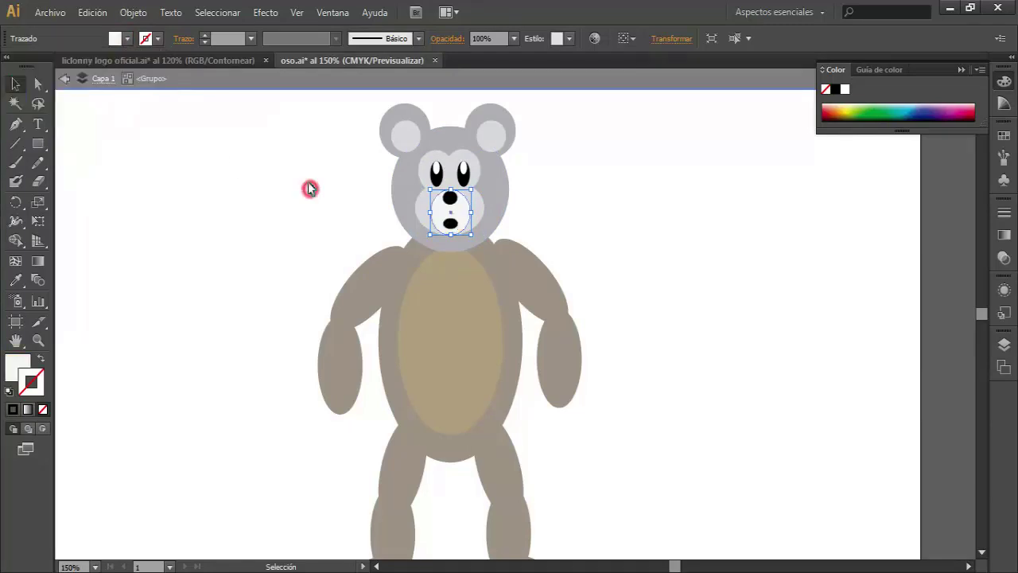
left_click(38, 340)
left_click(464, 170)
left_click(558, 302)
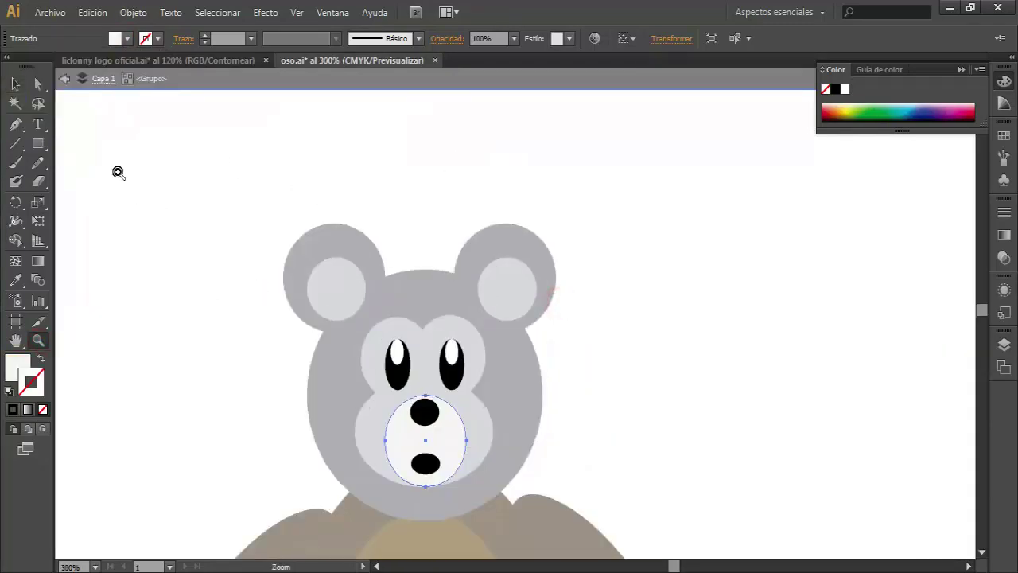
left_click(16, 83)
left_click(148, 242)
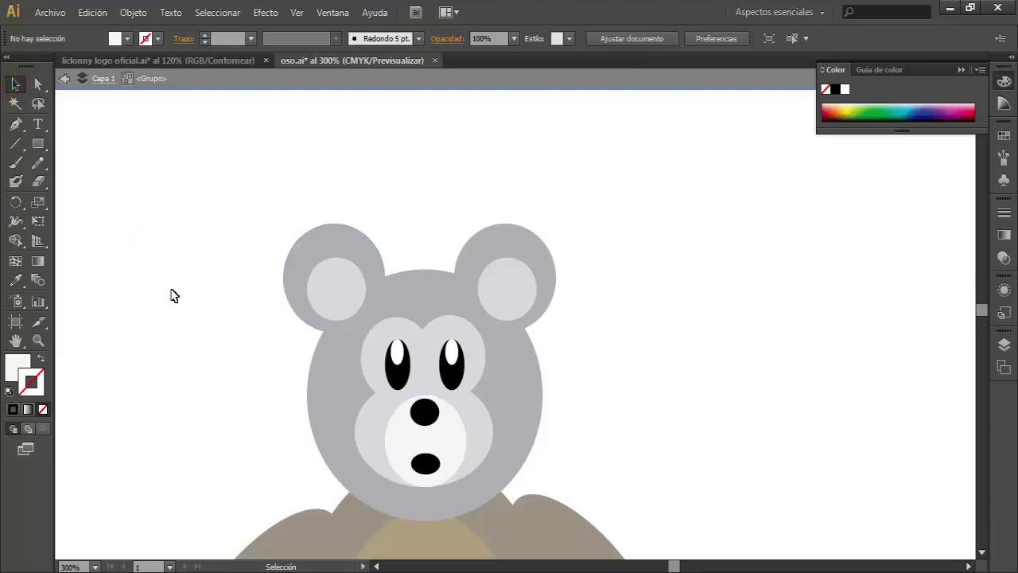
scroll(170, 292, "down", 1)
scroll(170, 291, "down", 2)
scroll(169, 290, "down", 2)
scroll(170, 289, "down", 2)
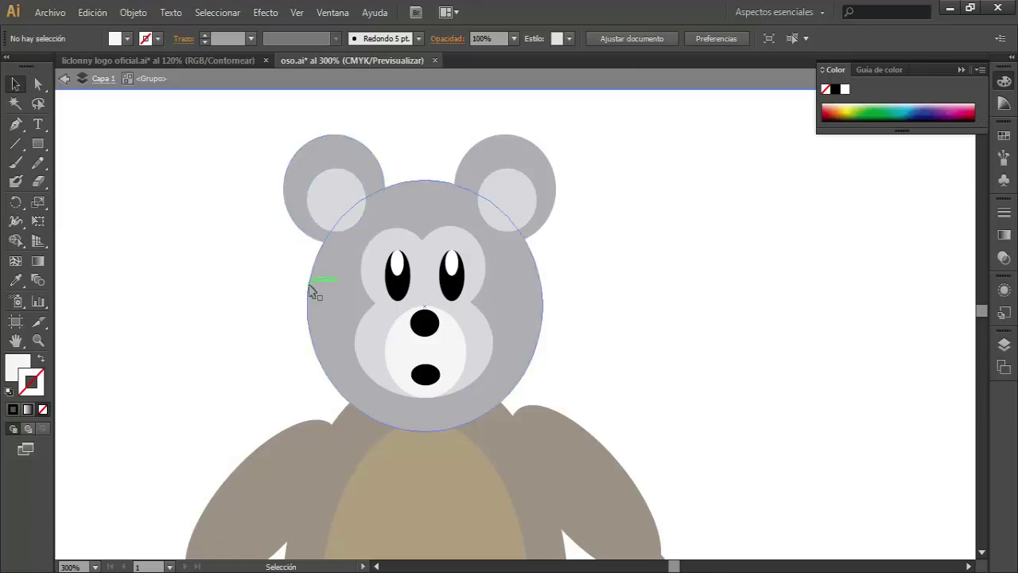
left_click(313, 289)
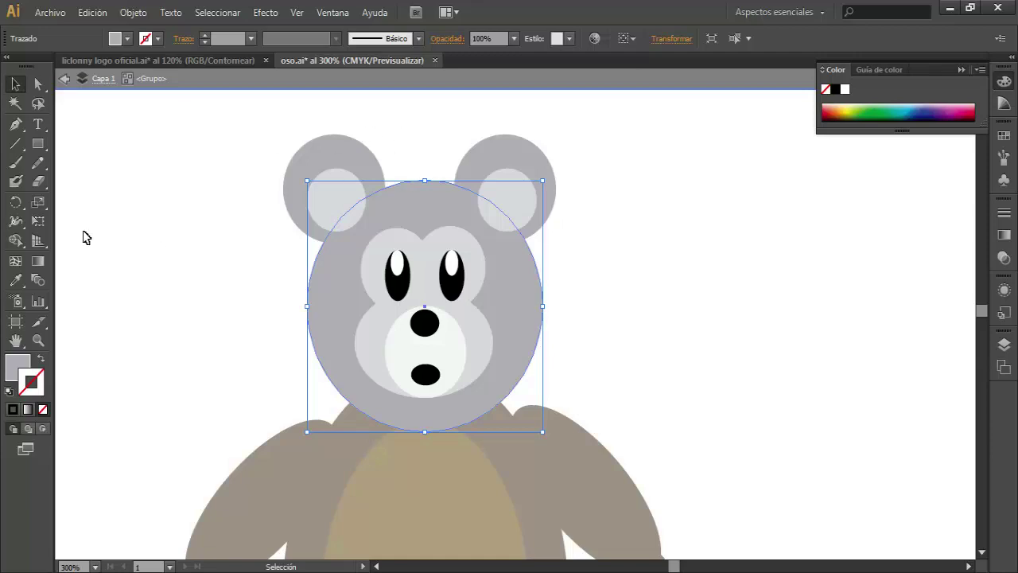
Step: Give the head white fill with black outline and make the left outer ear solid black
left_click(11, 392)
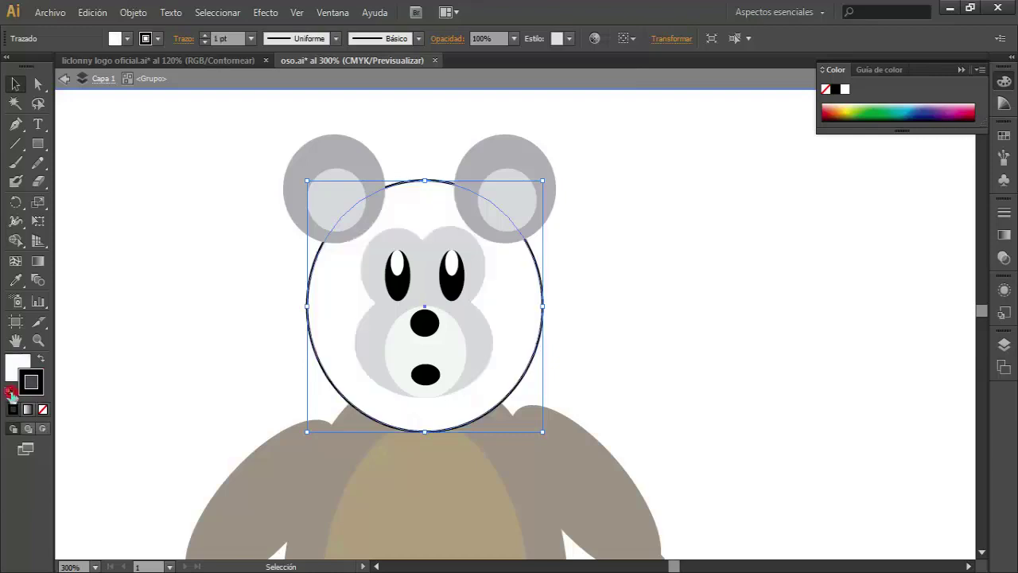
left_click(183, 246)
left_click(295, 216)
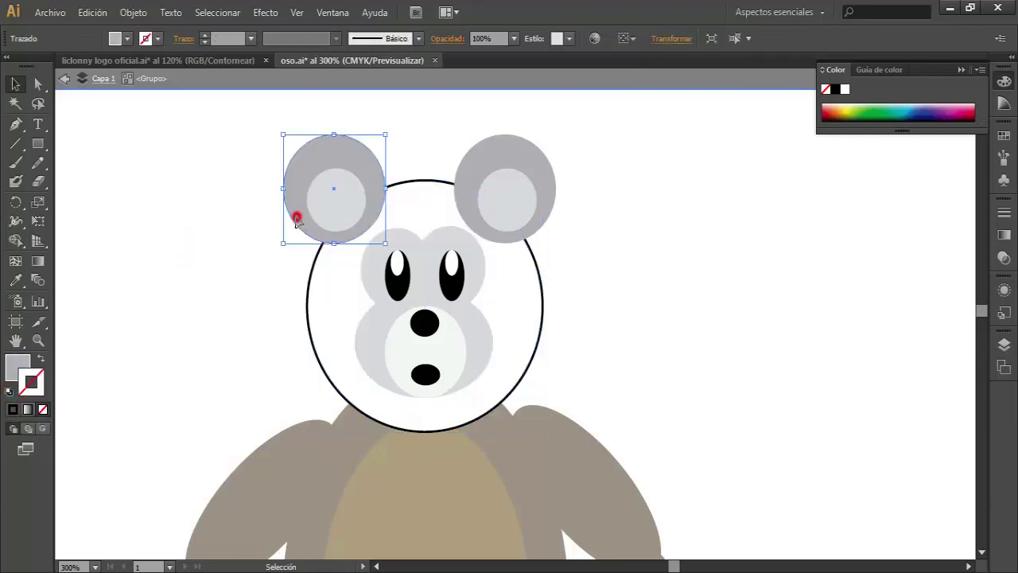
left_click(10, 392)
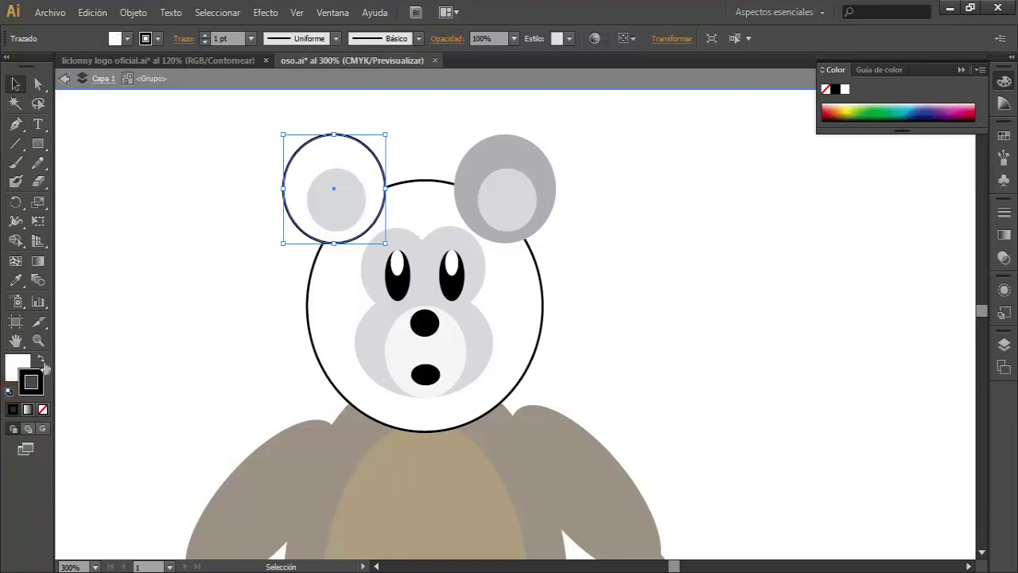
left_click(42, 359)
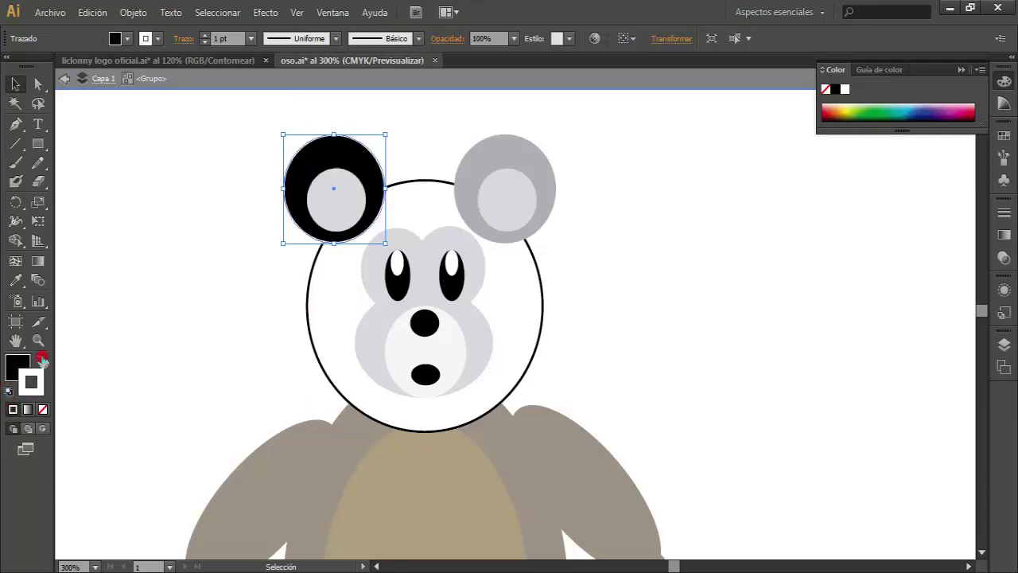
left_click(199, 302)
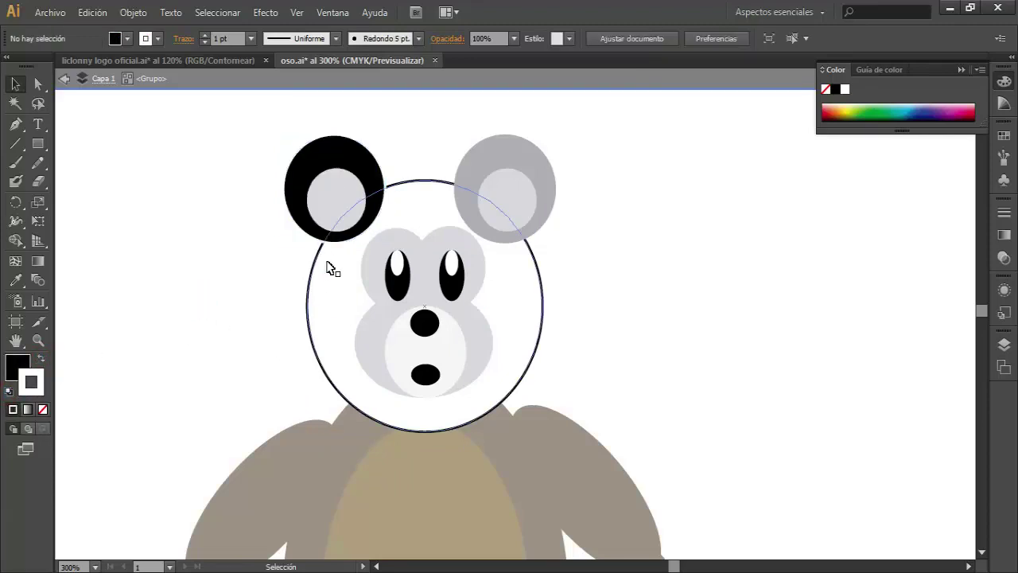
left_click(310, 232)
left_click(42, 409)
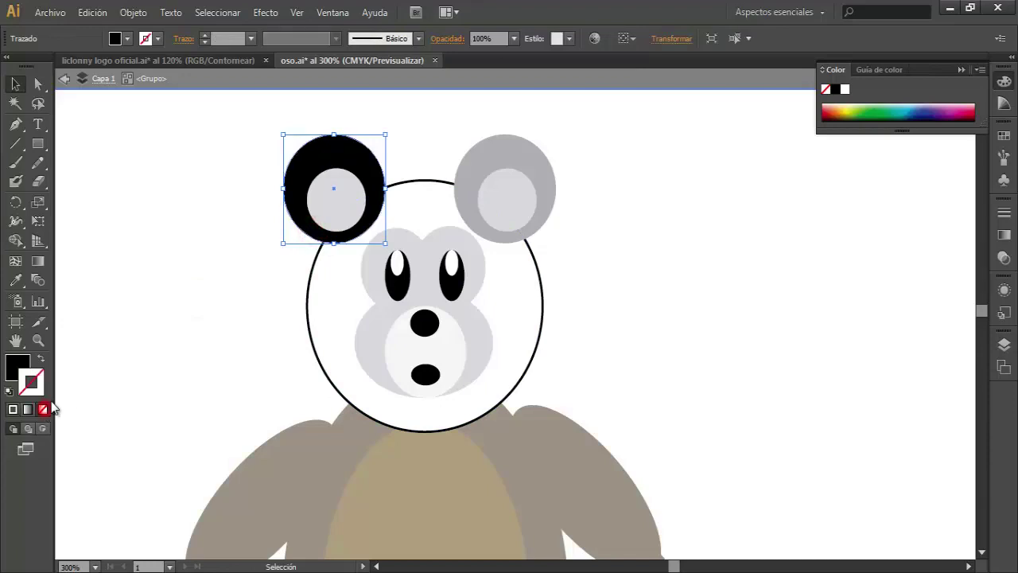
left_click(149, 273)
Step: Make the right outer ear solid black with no outline
left_click(486, 230)
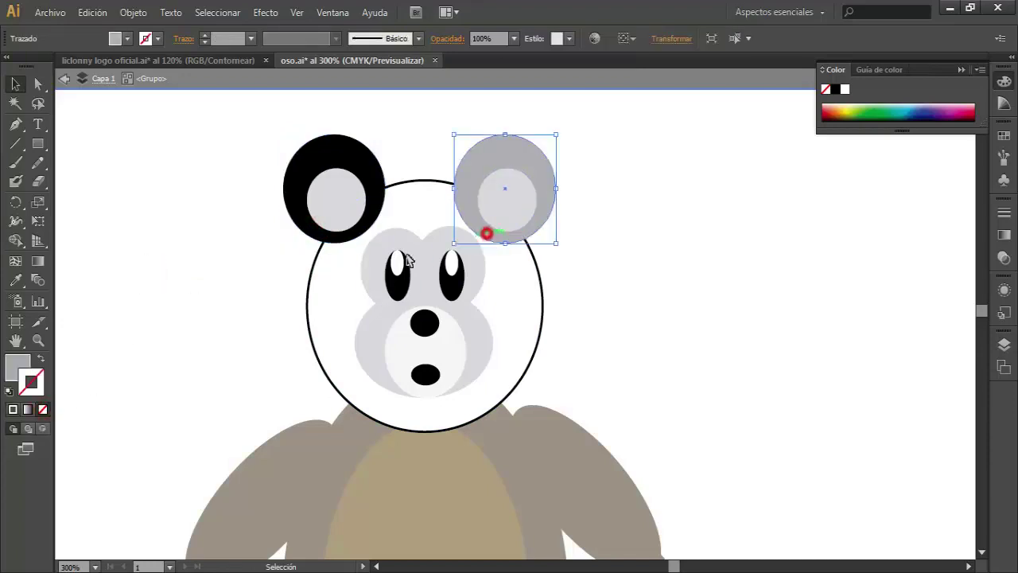
left_click(9, 390)
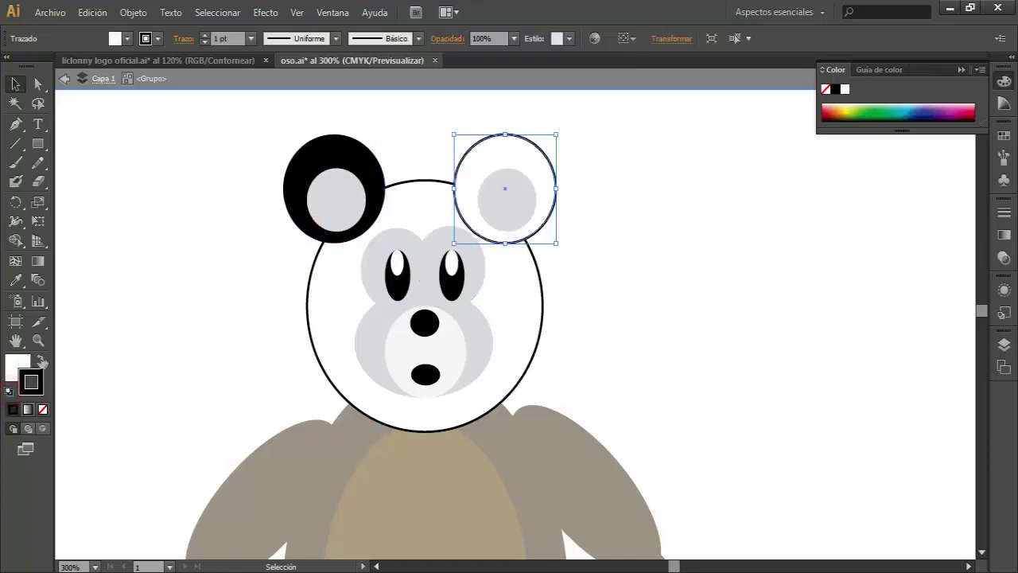
left_click(41, 359)
left_click(43, 409)
left_click(159, 302)
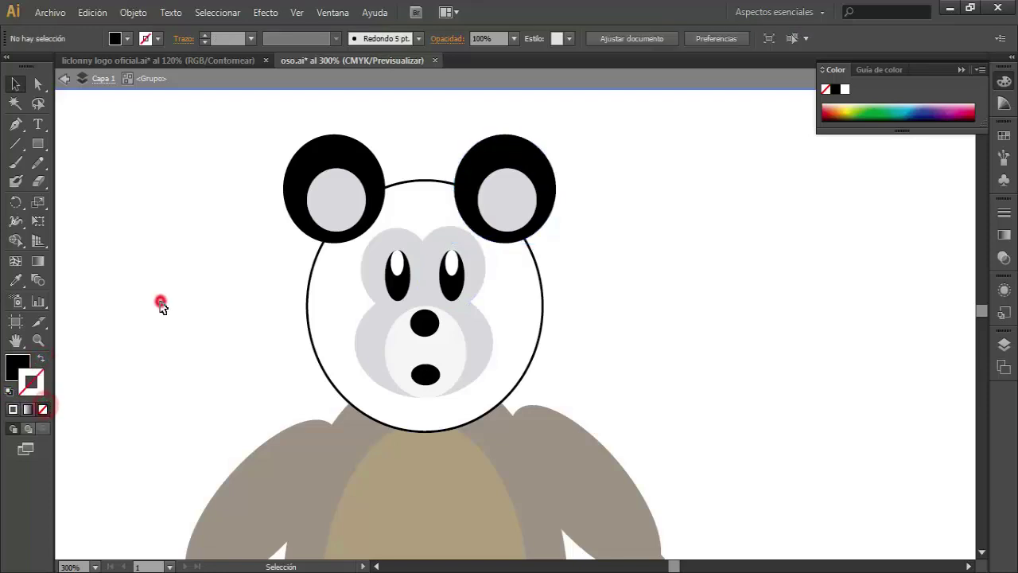
left_click(381, 266)
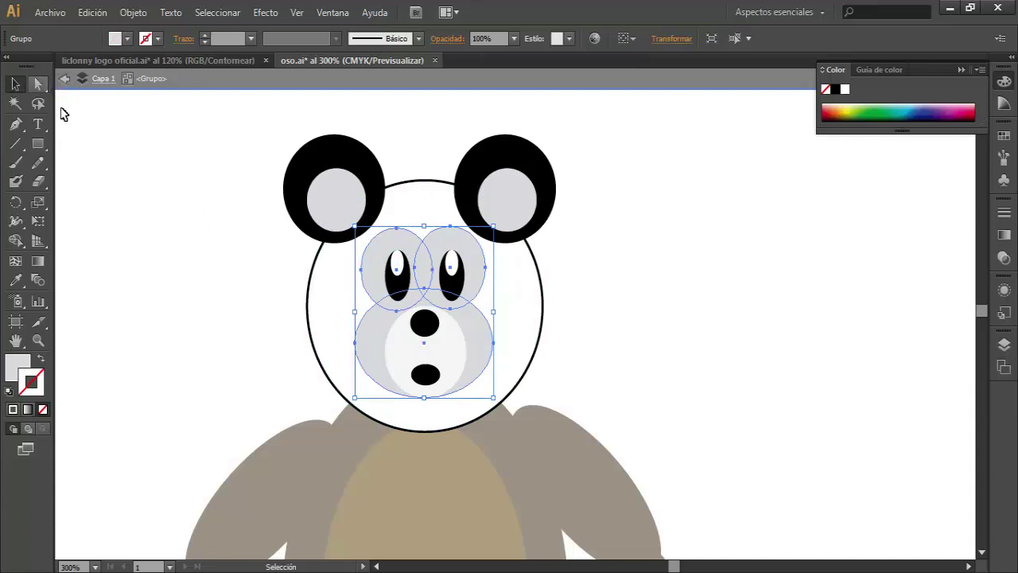
Step: Inside the face group, make both eye patches black-filled, removing the outline
double_click(400, 238)
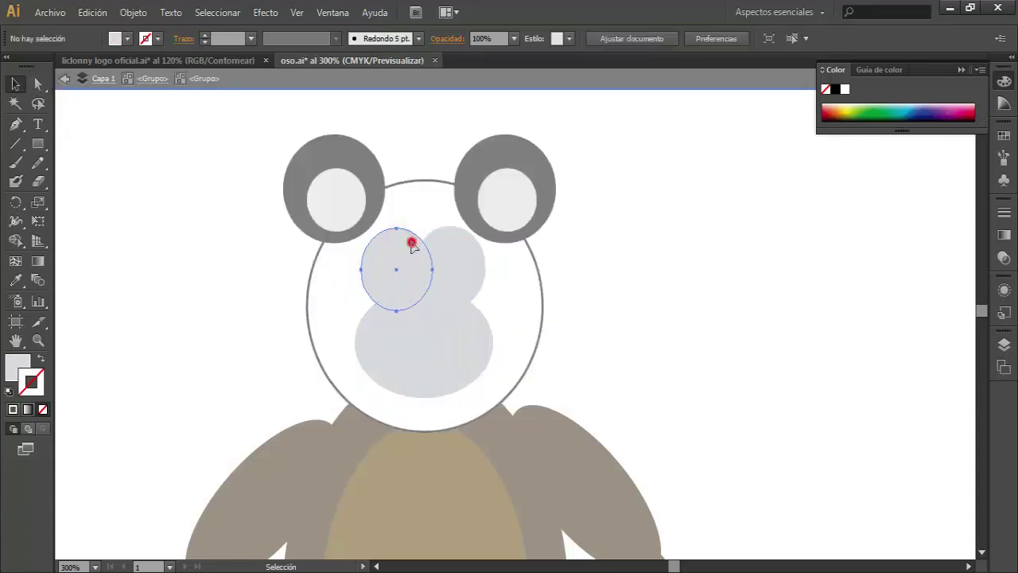
left_click(412, 238)
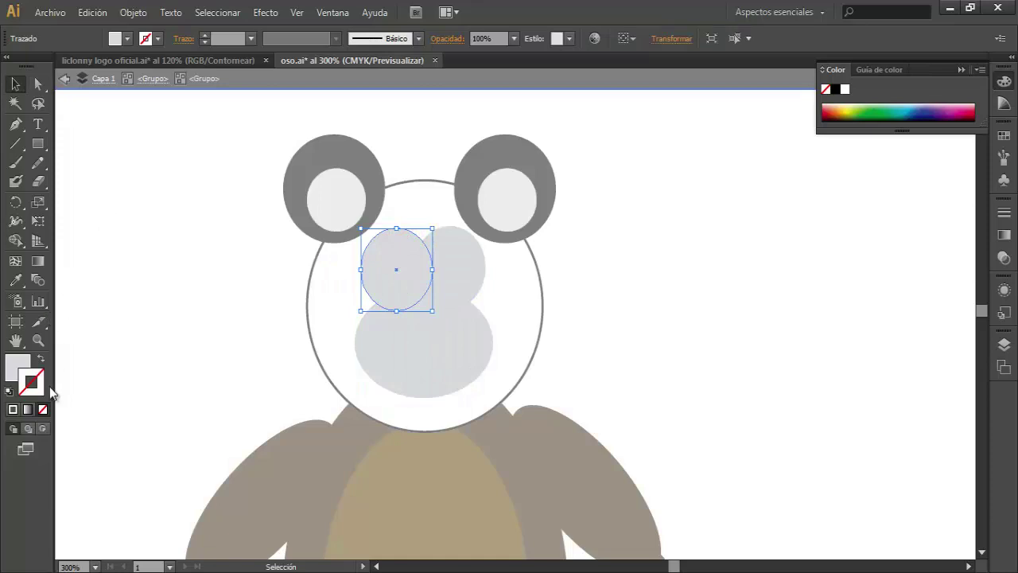
left_click(9, 390)
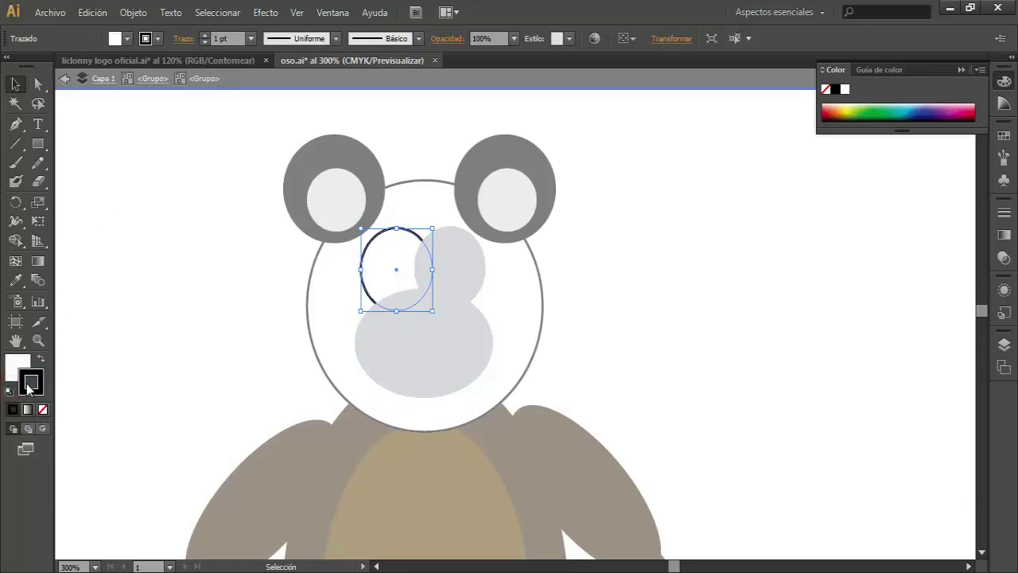
left_click(41, 359)
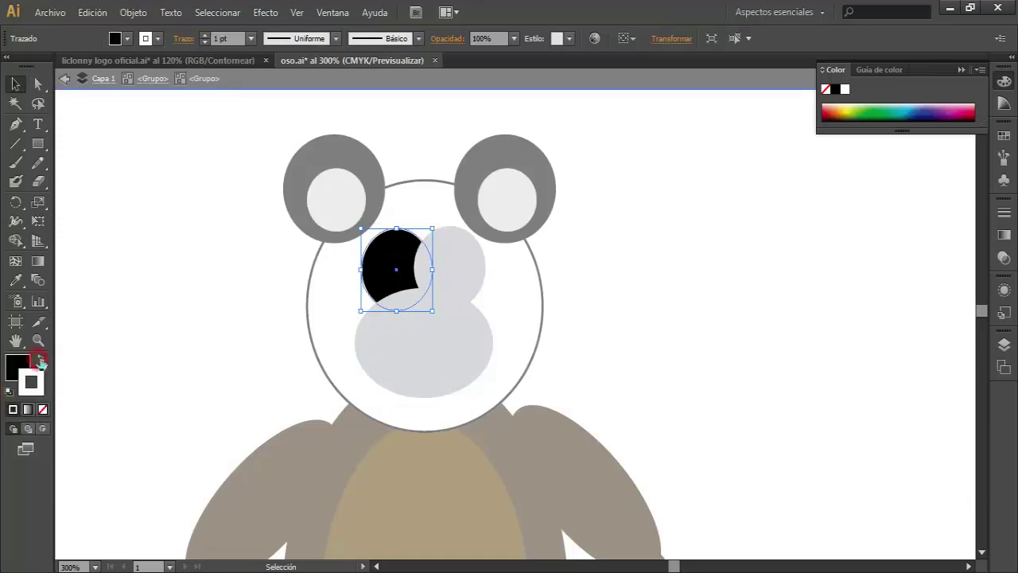
left_click(470, 246)
left_click(9, 392)
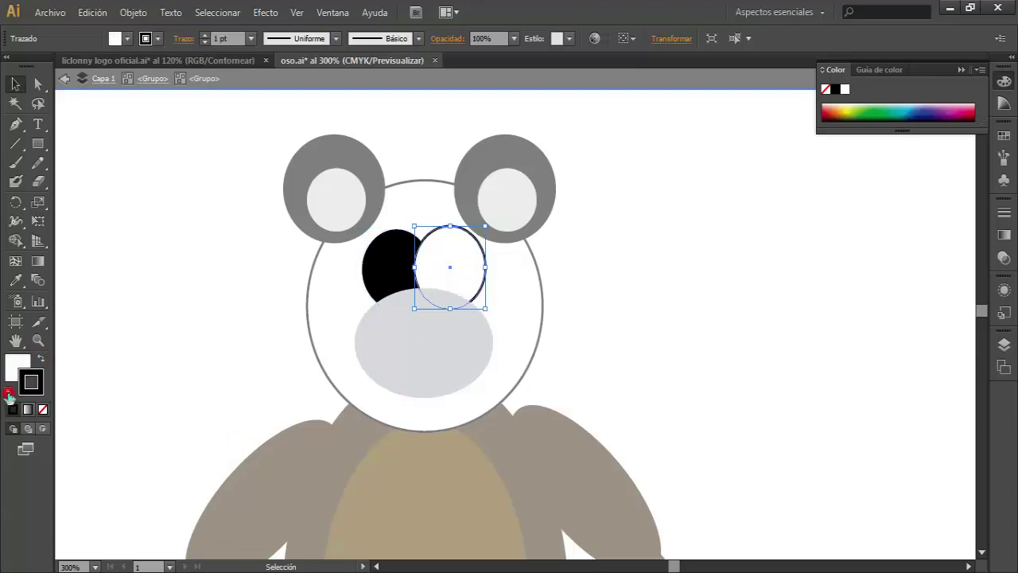
left_click(41, 360)
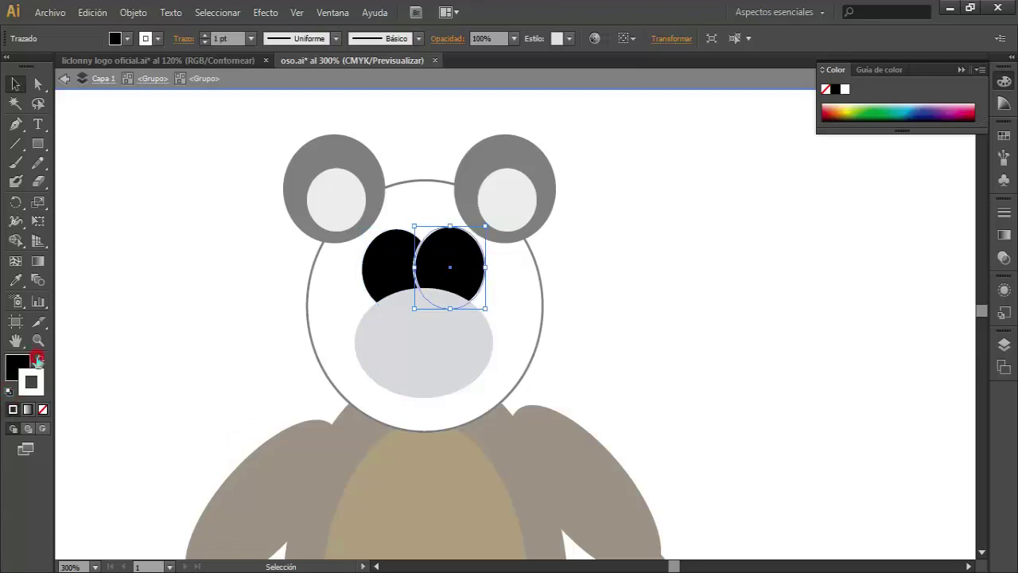
left_click(43, 410)
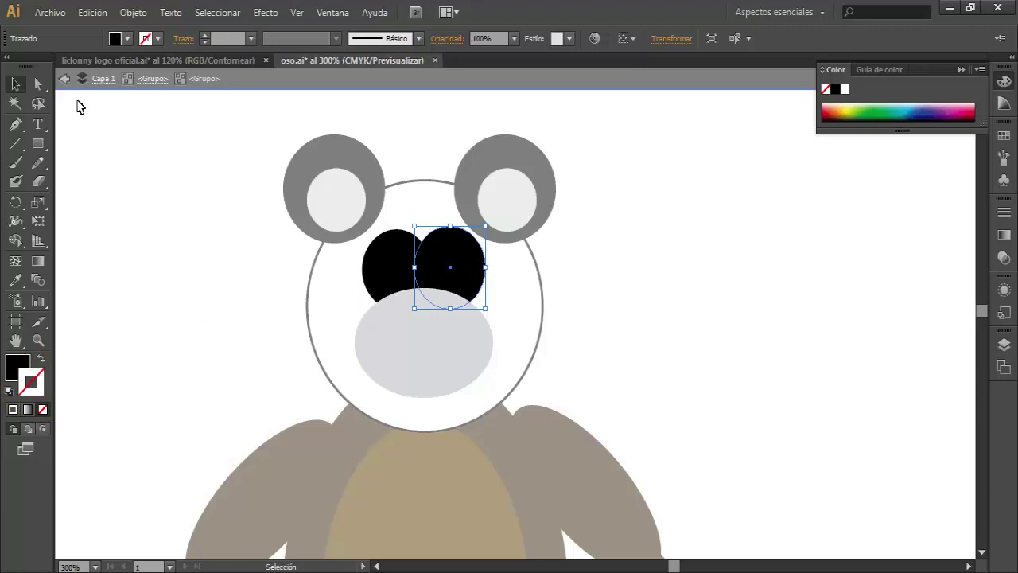
Step: Give the small shapes inside both eyes matching white rims
left_click(64, 78)
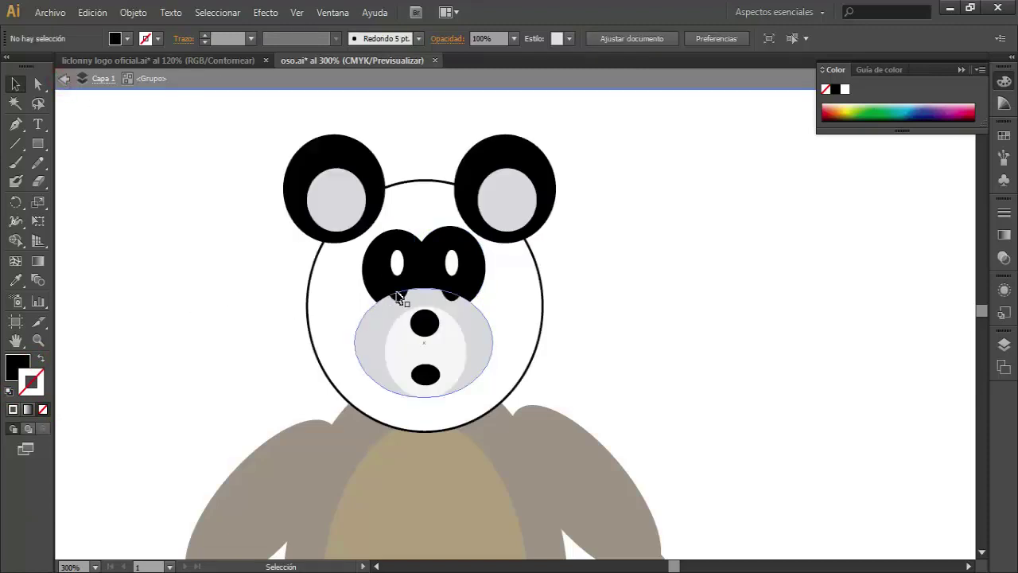
left_click(398, 278)
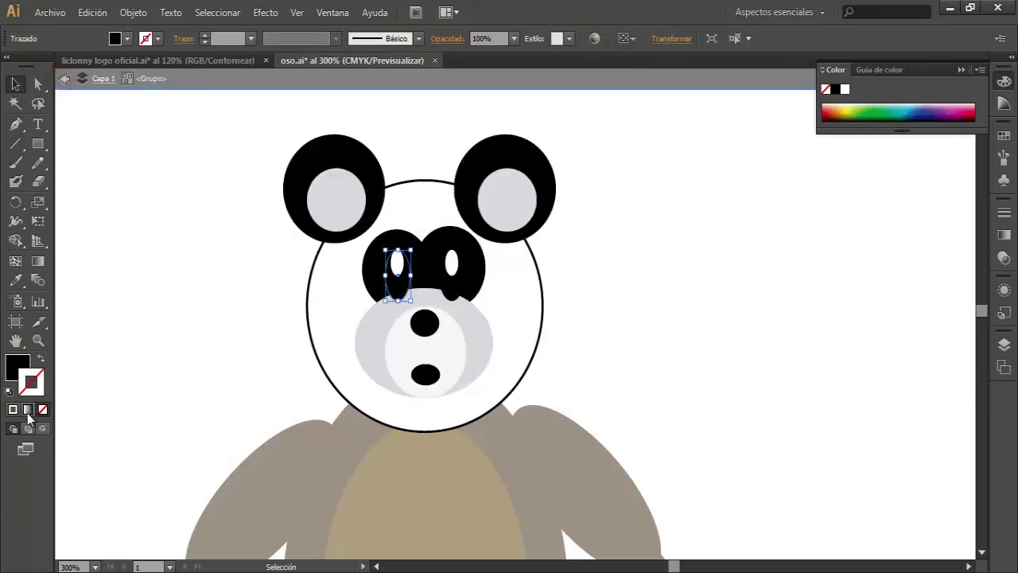
left_click(459, 288)
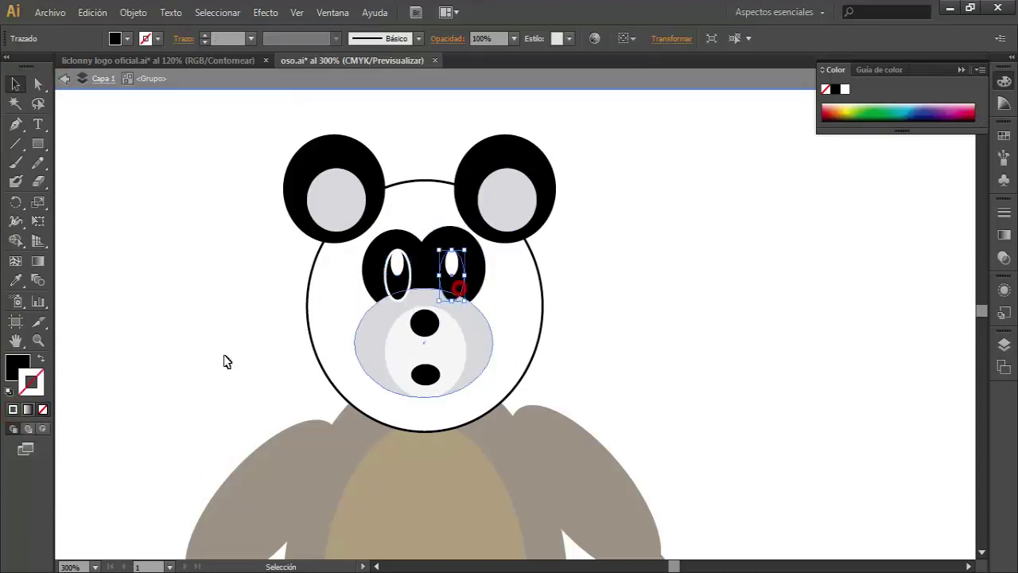
left_click(12, 409)
left_click(148, 347)
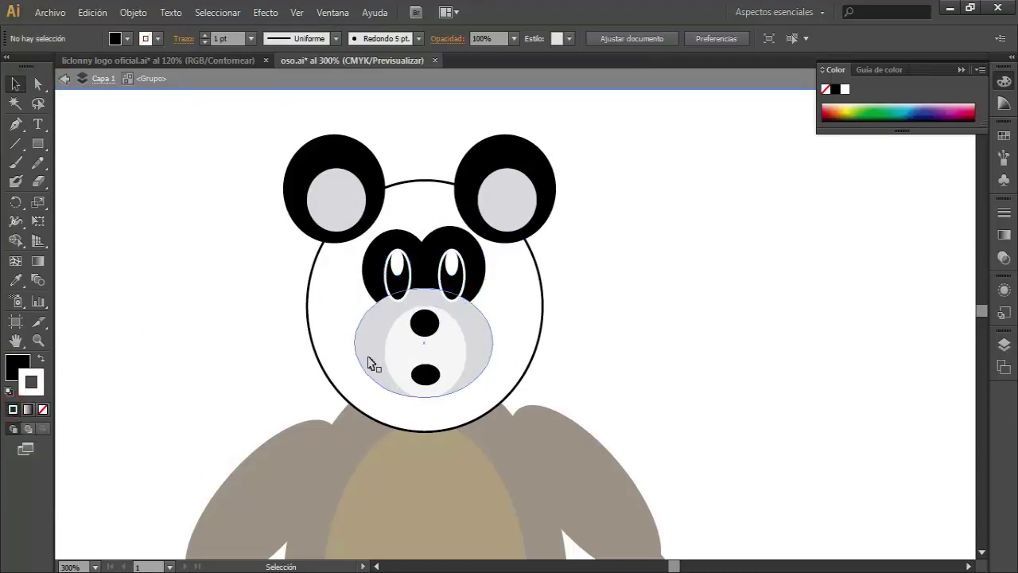
left_click(459, 352)
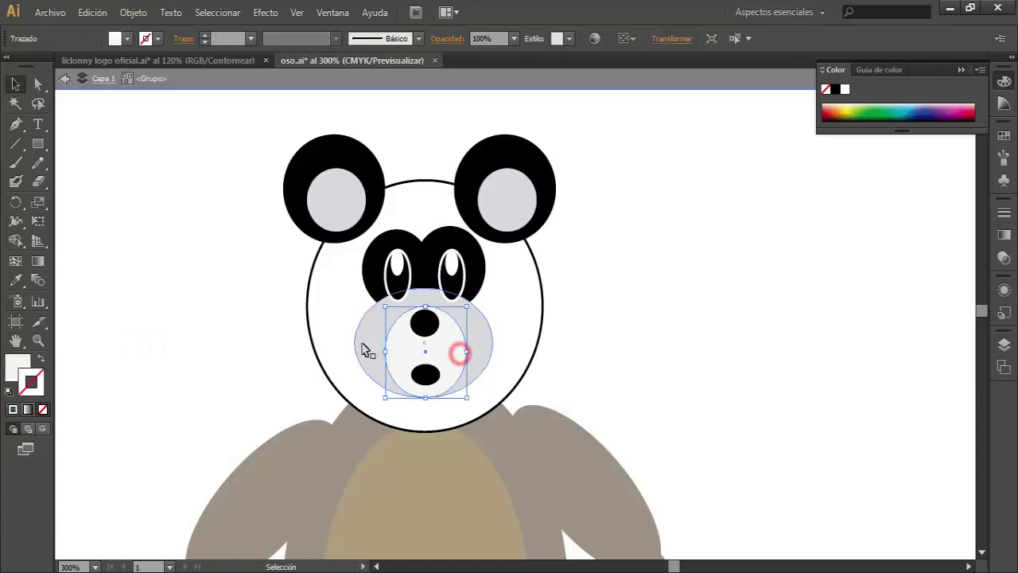
left_click(362, 344)
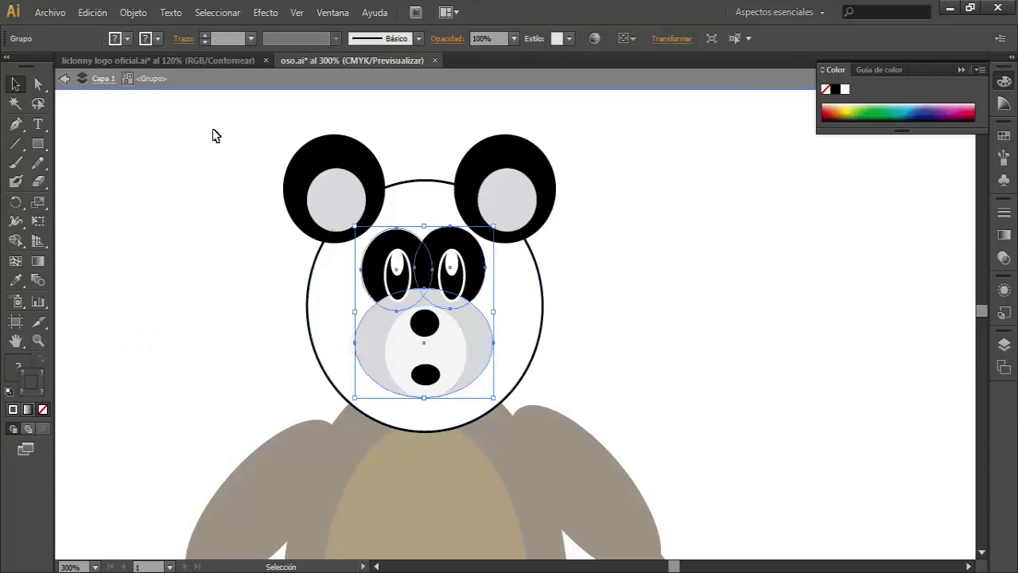
Step: Undo the stray white group outline, then make the muzzle oval white with no stroke
left_click(12, 409)
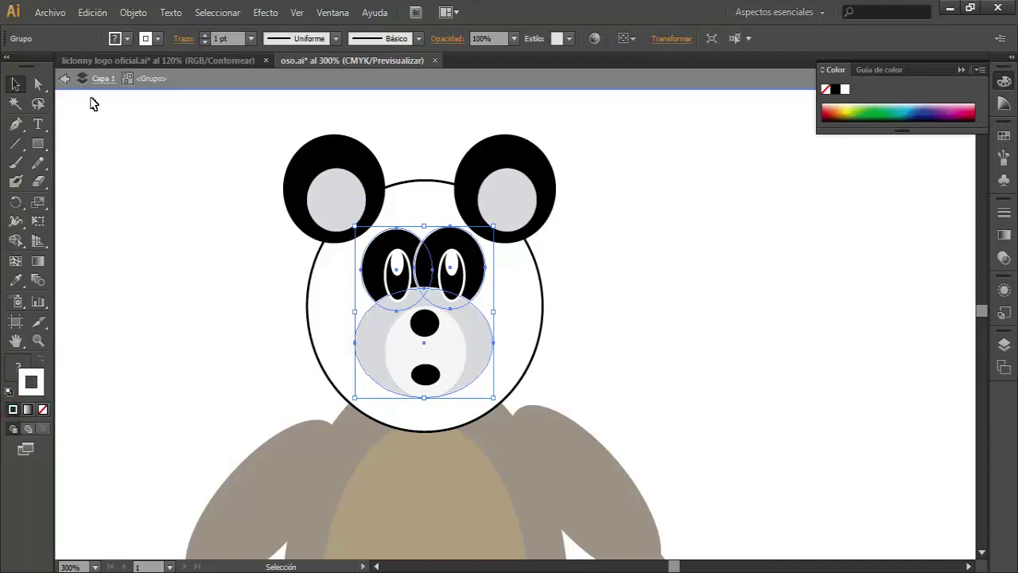
left_click(92, 14)
left_click(97, 32)
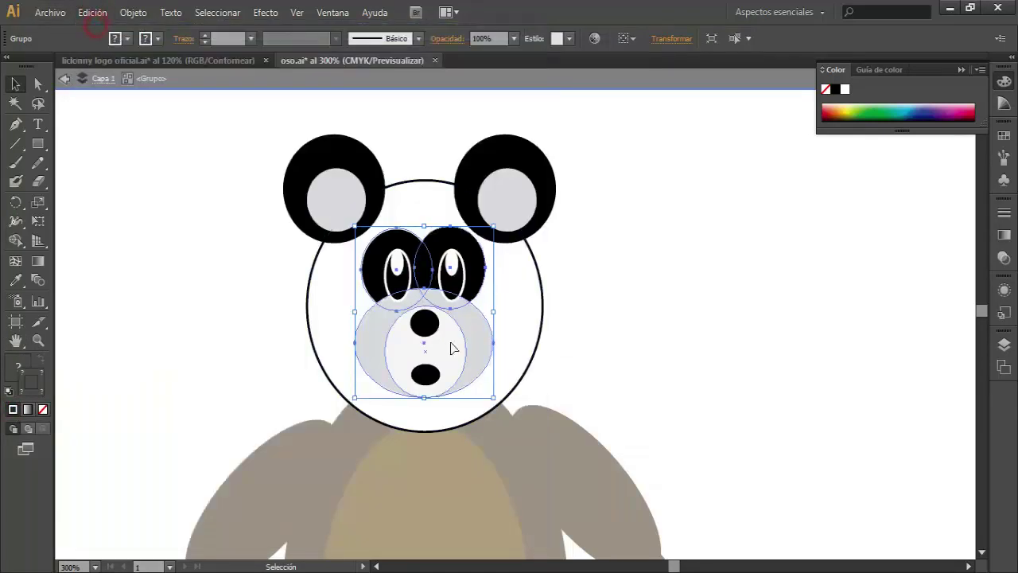
left_click(482, 350)
left_click(652, 334)
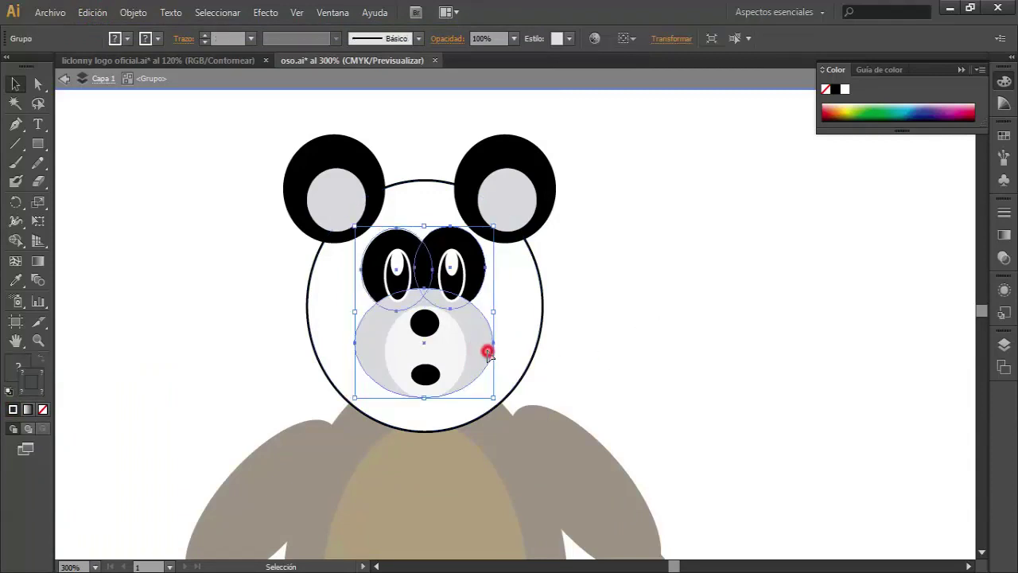
double_click(483, 349)
left_click(478, 351)
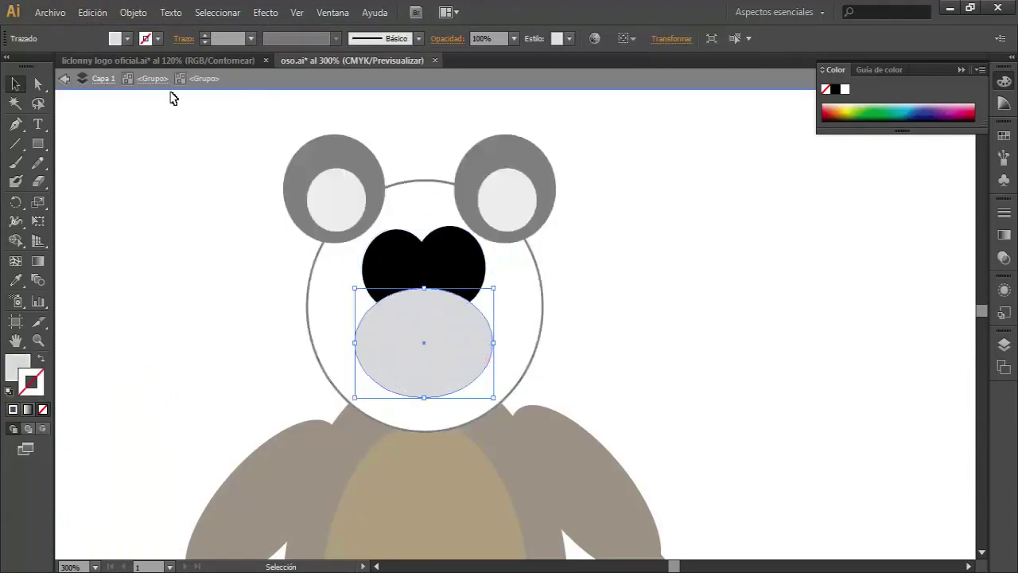
left_click(8, 390)
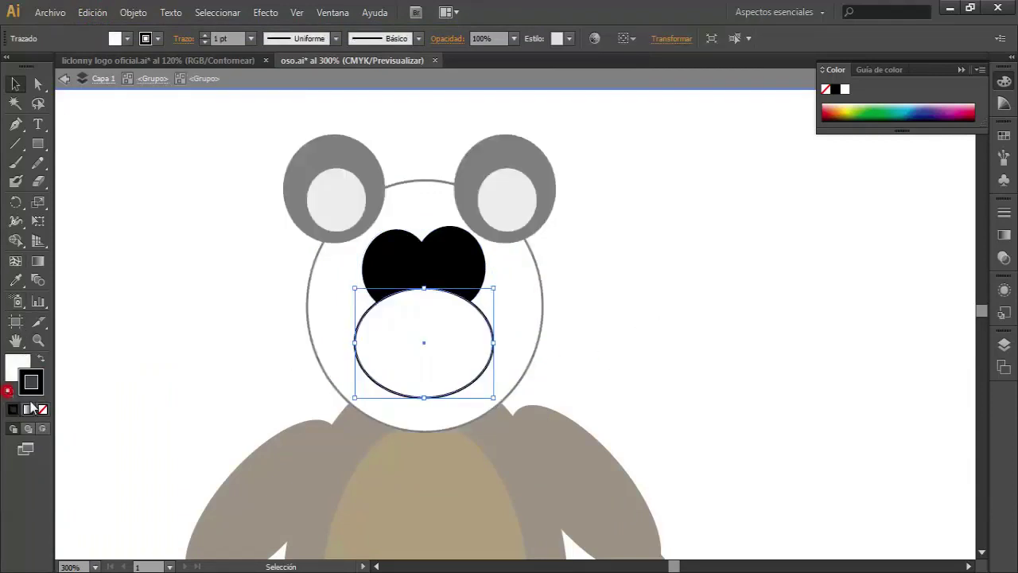
left_click(43, 409)
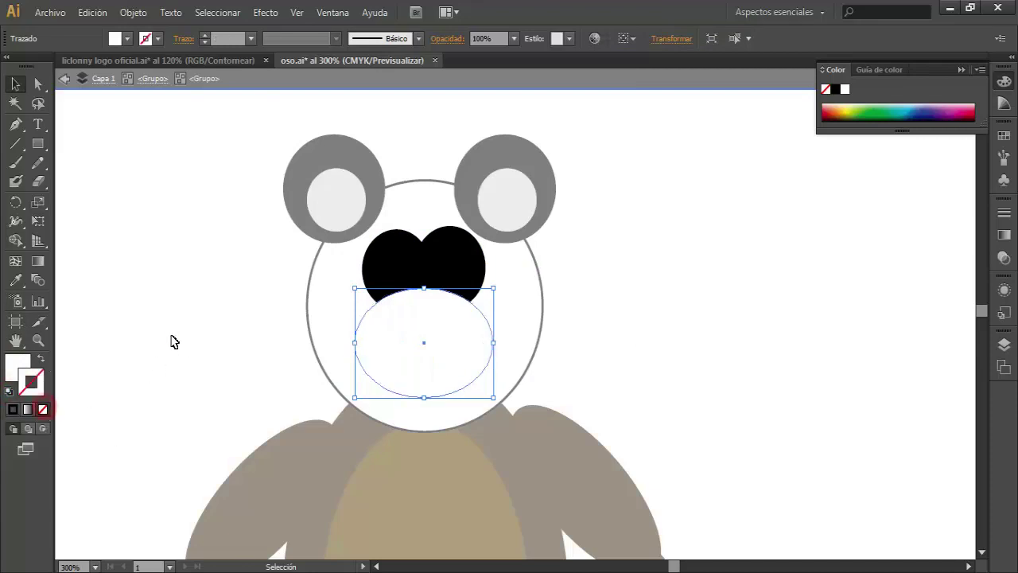
left_click(171, 336)
left_click(63, 78)
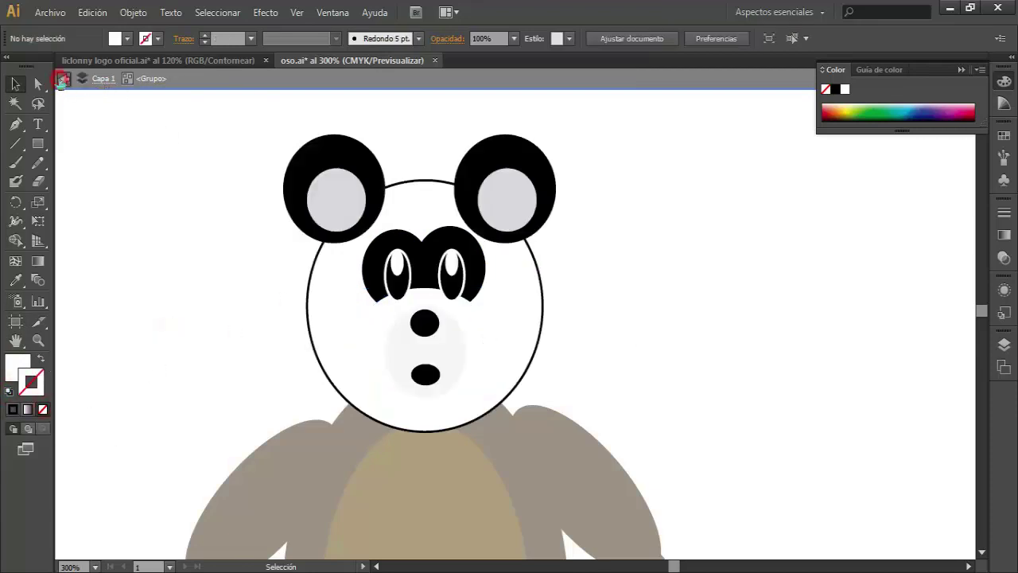
Step: Make the inner snout black with a white outline and add a black white-rimmed nose oval
left_click(402, 336)
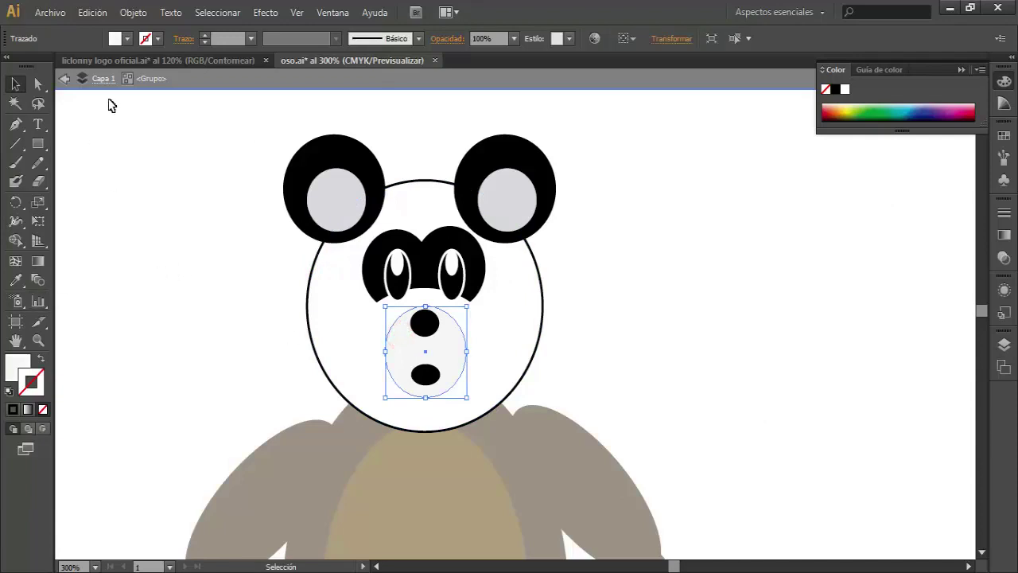
left_click(9, 391)
left_click(41, 359)
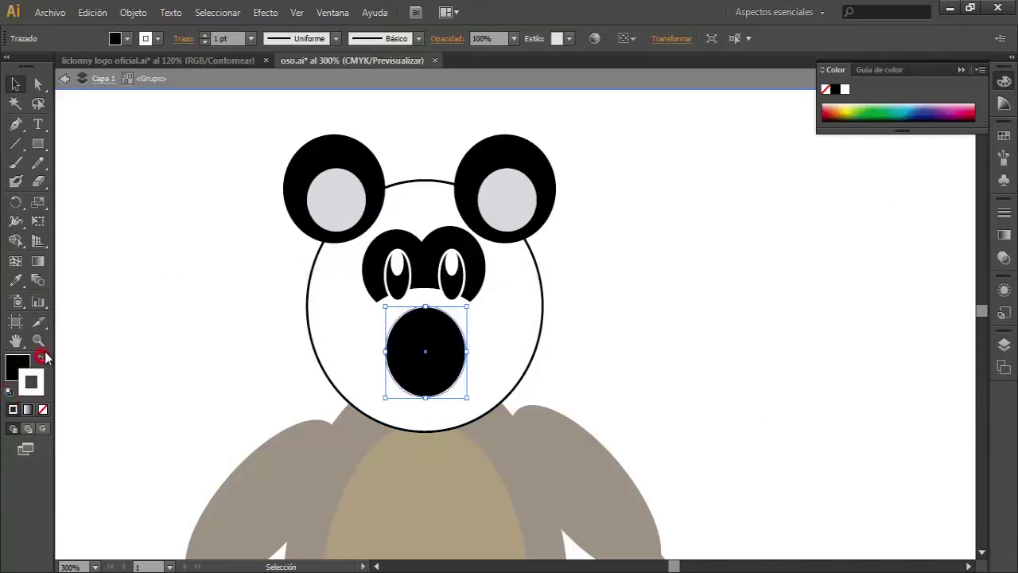
left_click_drag(410, 309, 440, 337)
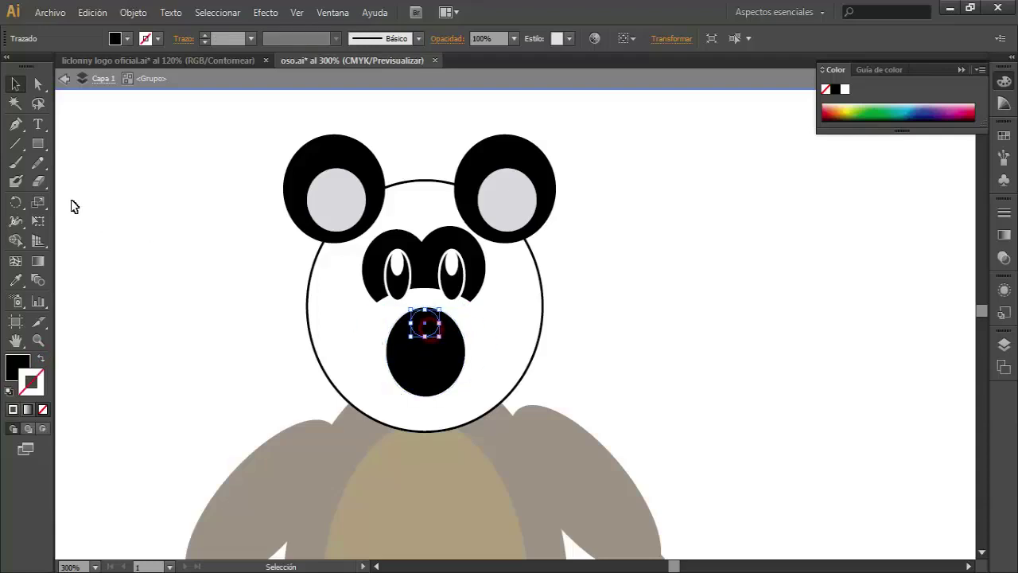
left_click(9, 390)
left_click(42, 360)
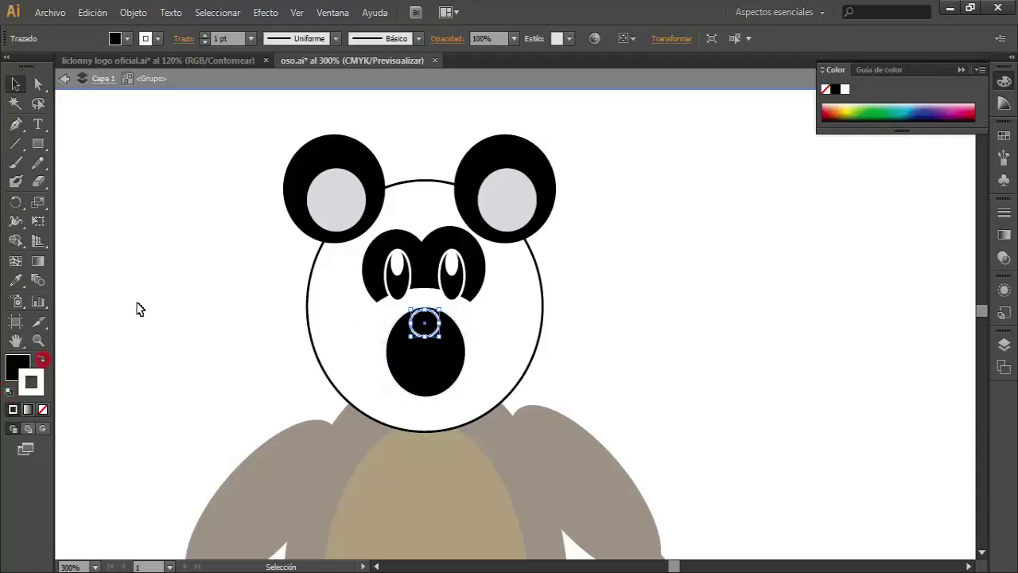
left_click(134, 285)
Step: Draw a white mouth oval with black outline at the snout's bottom
left_click_drag(411, 363, 442, 389)
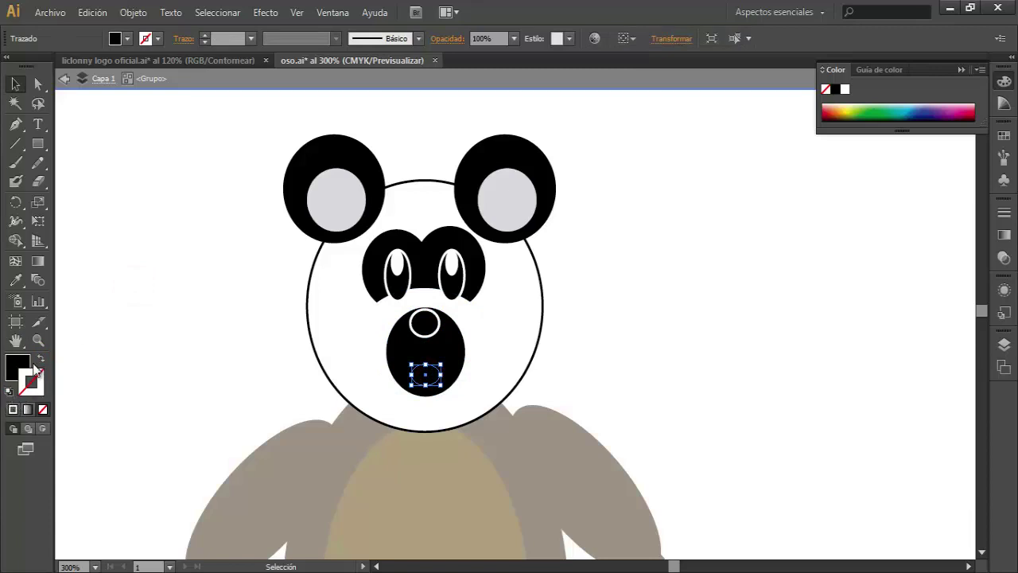
left_click(9, 391)
left_click(202, 304)
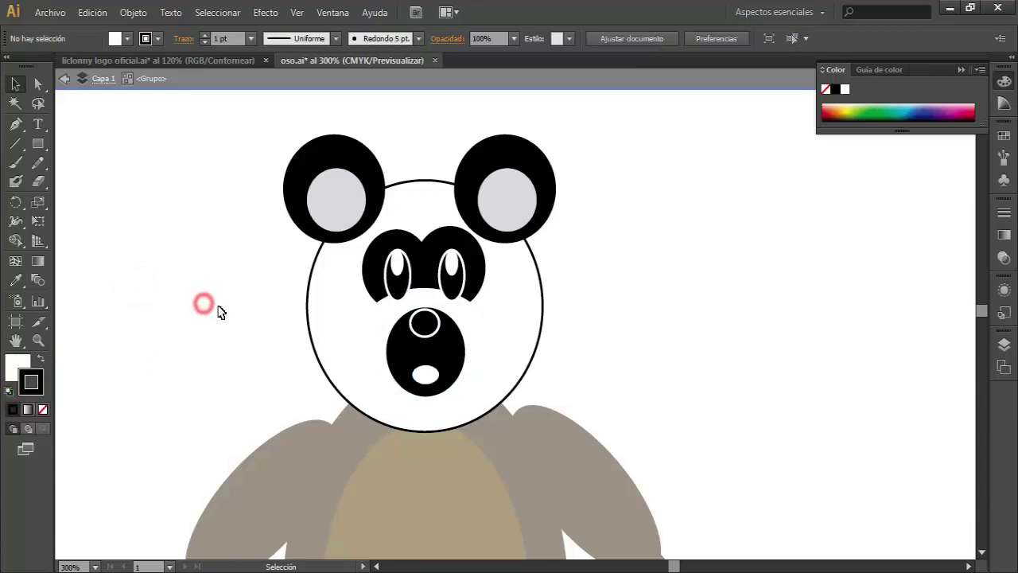
scroll(204, 317, "down", 1)
scroll(204, 318, "down", 2)
scroll(204, 318, "down", 1)
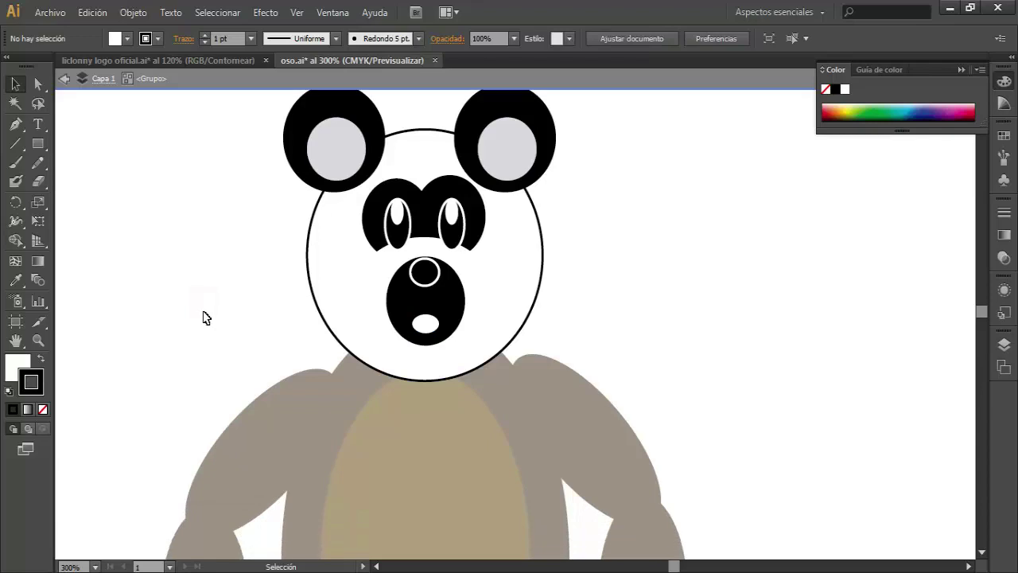
scroll(202, 259, "up", 2)
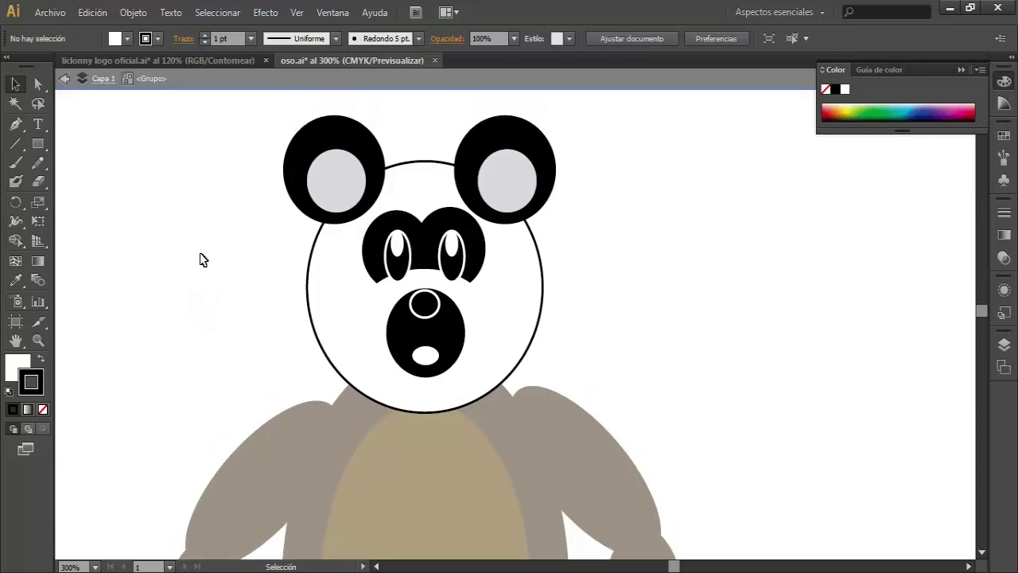
scroll(211, 282, "up", 1)
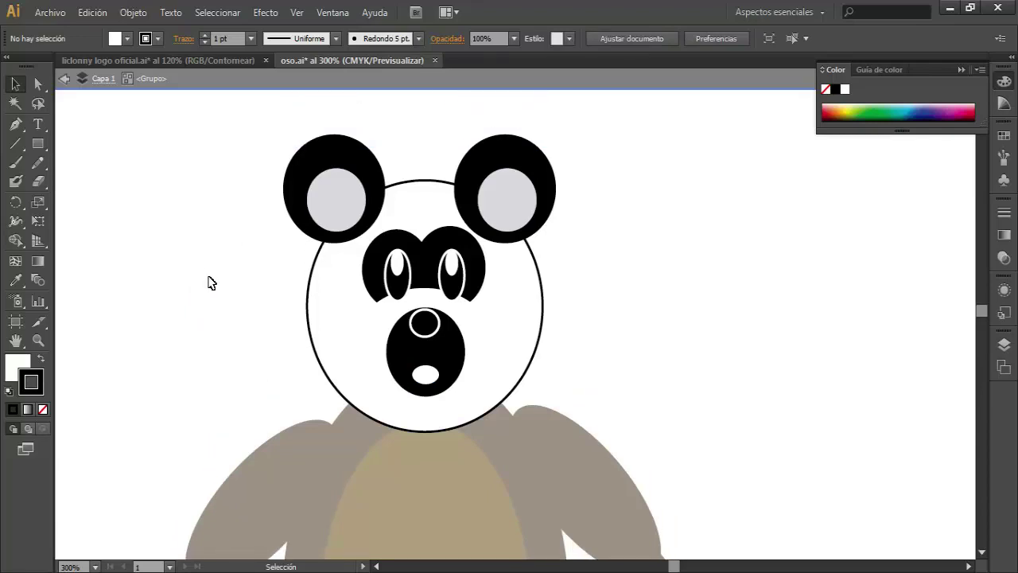